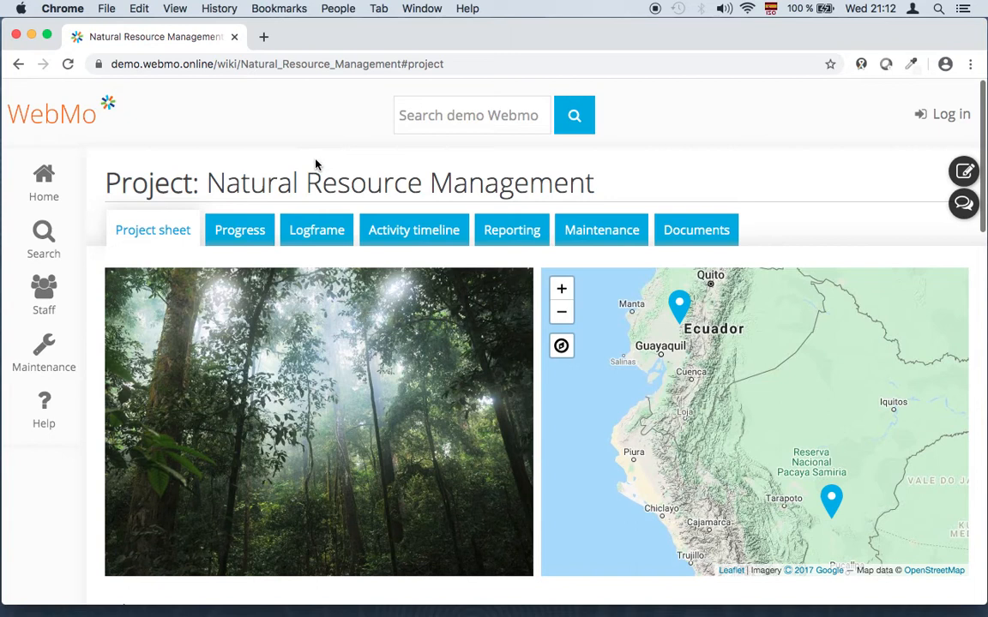
- Open the project's logframe and examine its hierarchy of objective, outcomes, outputs, indicators and activities
{"action": "left_click", "coordinate": [313, 235]}
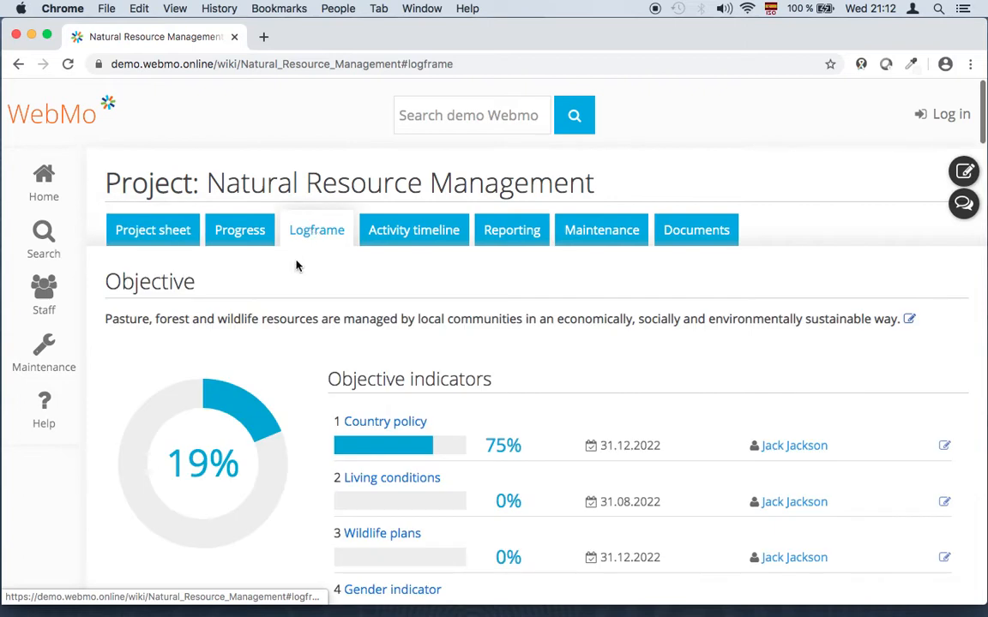
{"action": "scroll", "coordinate": [298, 277], "scroll_direction": "down", "scroll_amount": 1}
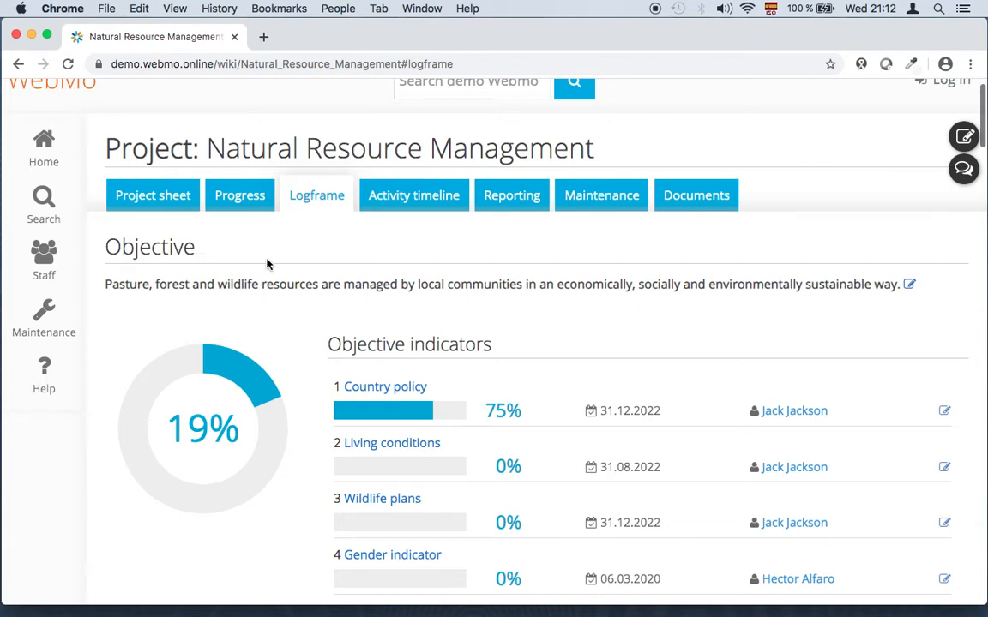
{"action": "scroll", "coordinate": [279, 266], "scroll_direction": "down", "scroll_amount": 2}
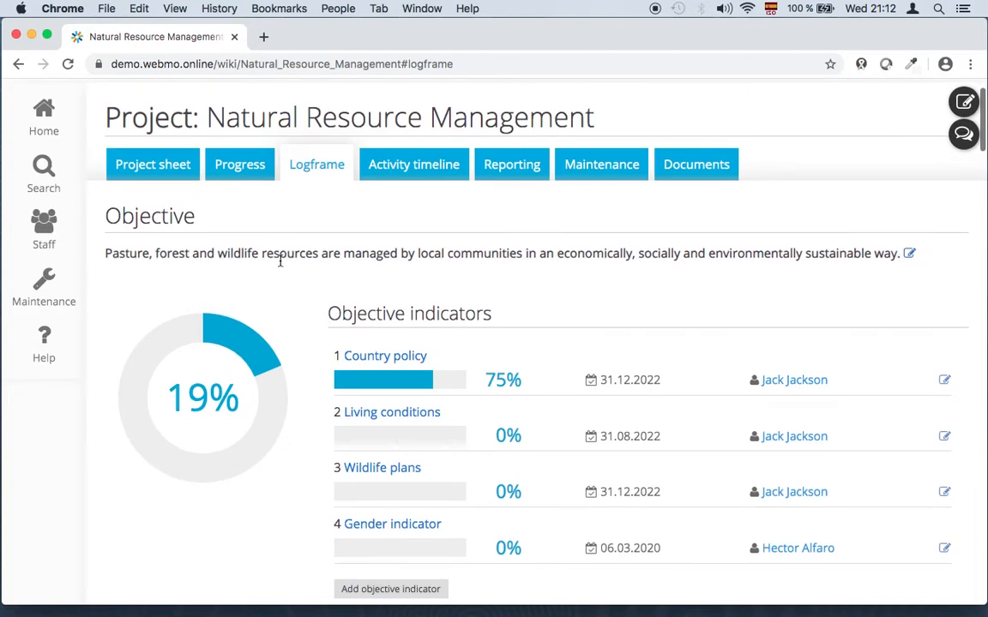
{"action": "scroll", "coordinate": [305, 250], "scroll_direction": "down", "scroll_amount": 2}
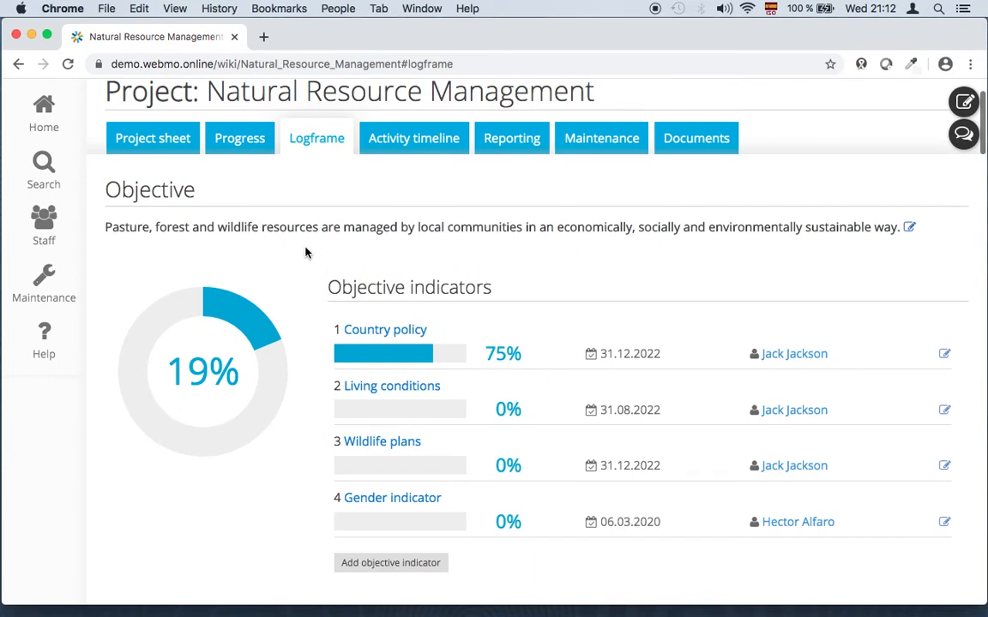
{"action": "scroll", "coordinate": [307, 251], "scroll_direction": "down", "scroll_amount": 5}
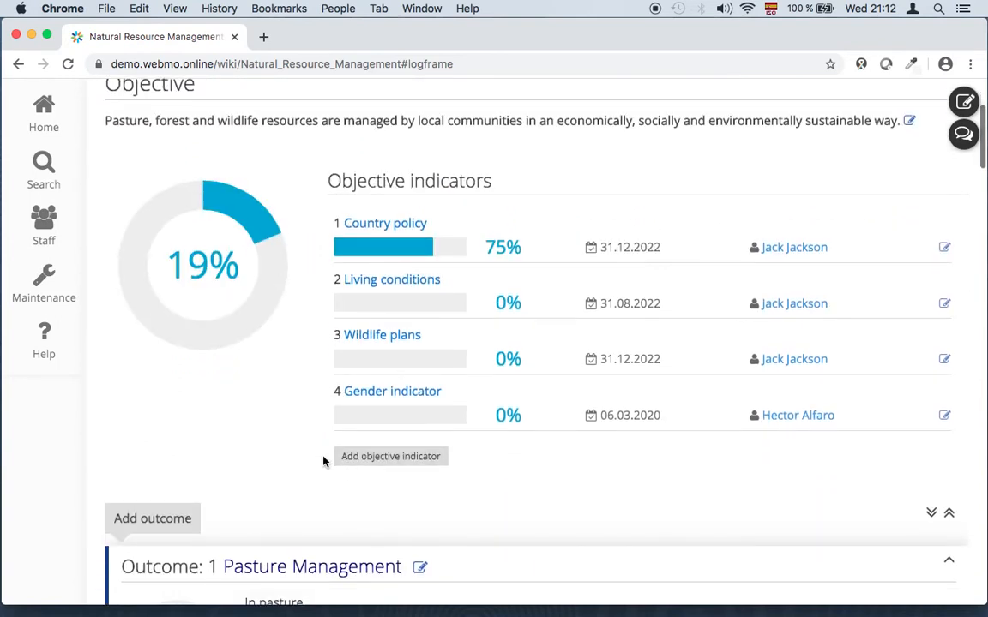
{"action": "scroll", "coordinate": [230, 372], "scroll_direction": "down", "scroll_amount": 5}
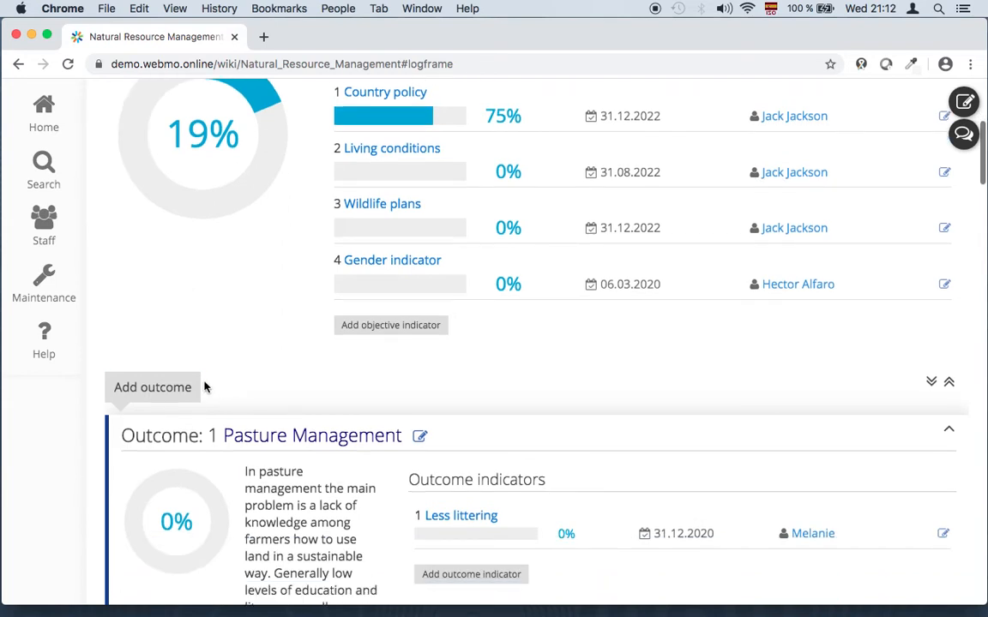
{"action": "left_click", "coordinate": [208, 388]}
{"action": "scroll", "coordinate": [208, 388], "scroll_direction": "down", "scroll_amount": 1}
{"action": "scroll", "coordinate": [337, 379], "scroll_direction": "down", "scroll_amount": 10}
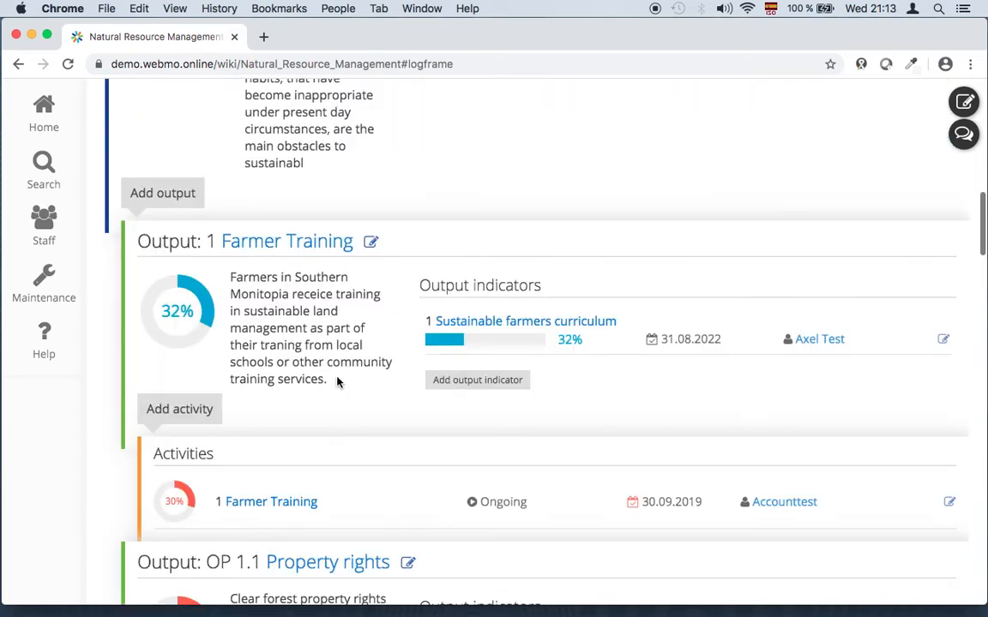
{"action": "scroll", "coordinate": [337, 379], "scroll_direction": "up", "scroll_amount": 20}
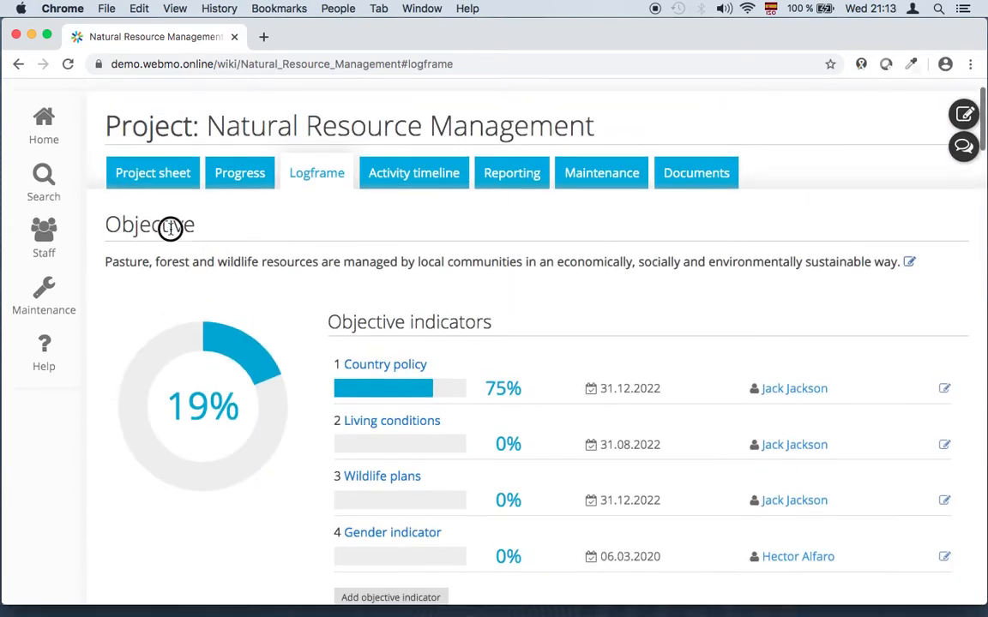
{"action": "scroll", "coordinate": [249, 257], "scroll_direction": "down", "scroll_amount": 15}
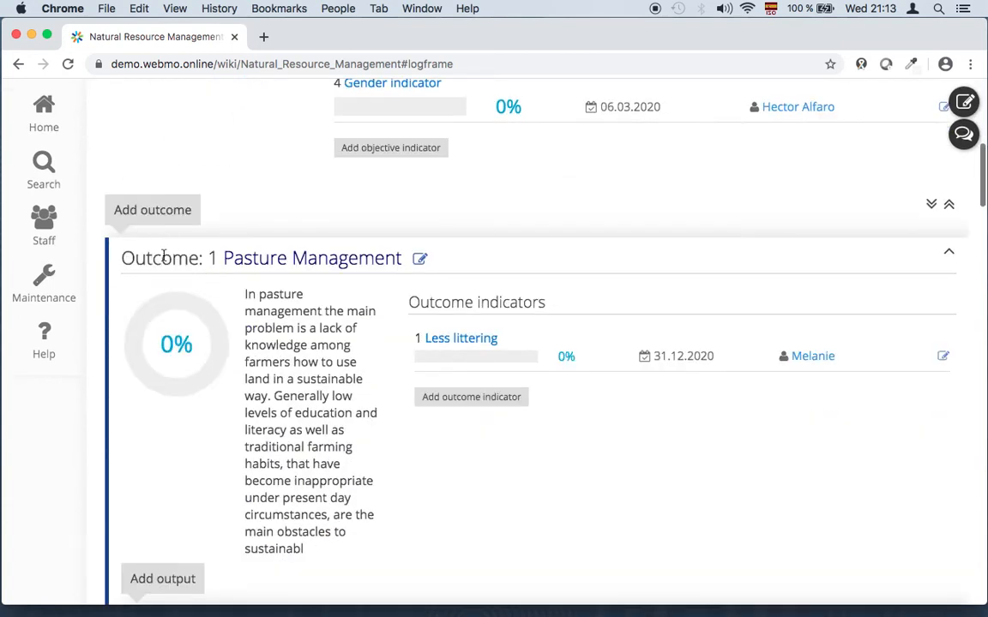
{"action": "scroll", "coordinate": [275, 244], "scroll_direction": "down", "scroll_amount": 12}
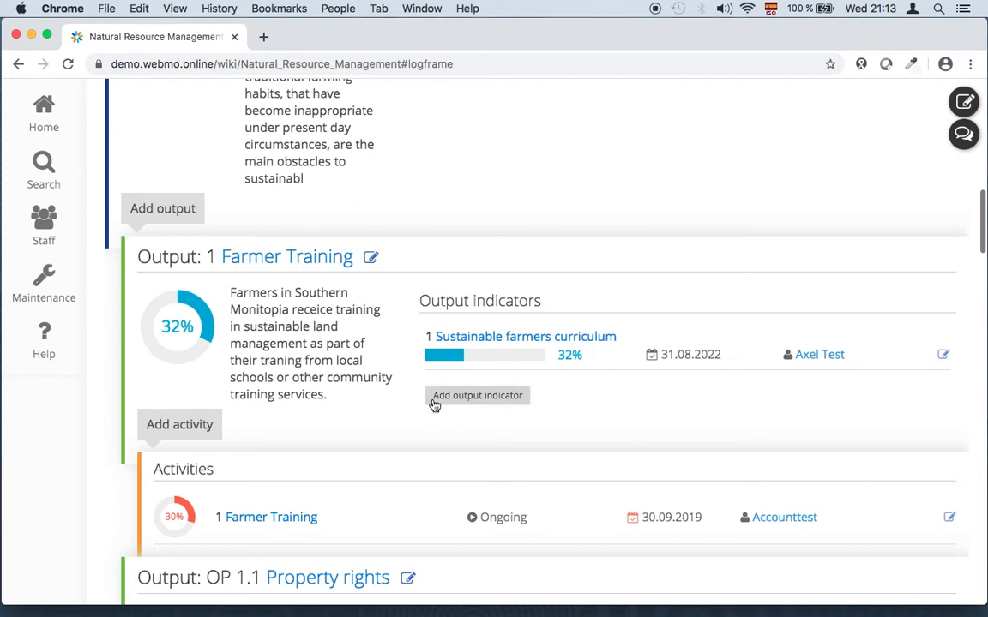
{"action": "scroll", "coordinate": [411, 378], "scroll_direction": "up", "scroll_amount": 1}
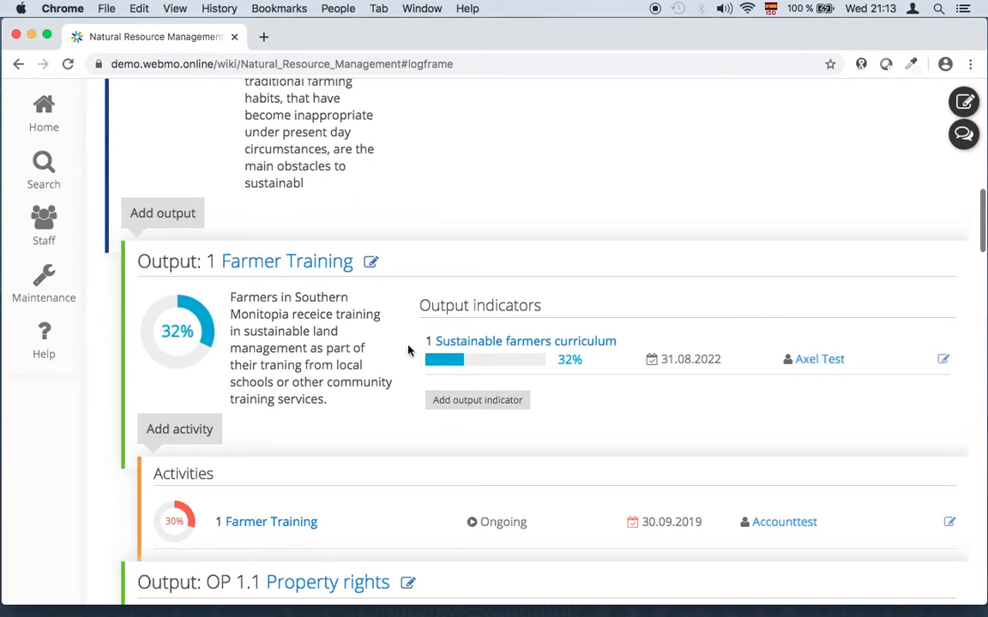
{"action": "scroll", "coordinate": [408, 350], "scroll_direction": "up", "scroll_amount": 15}
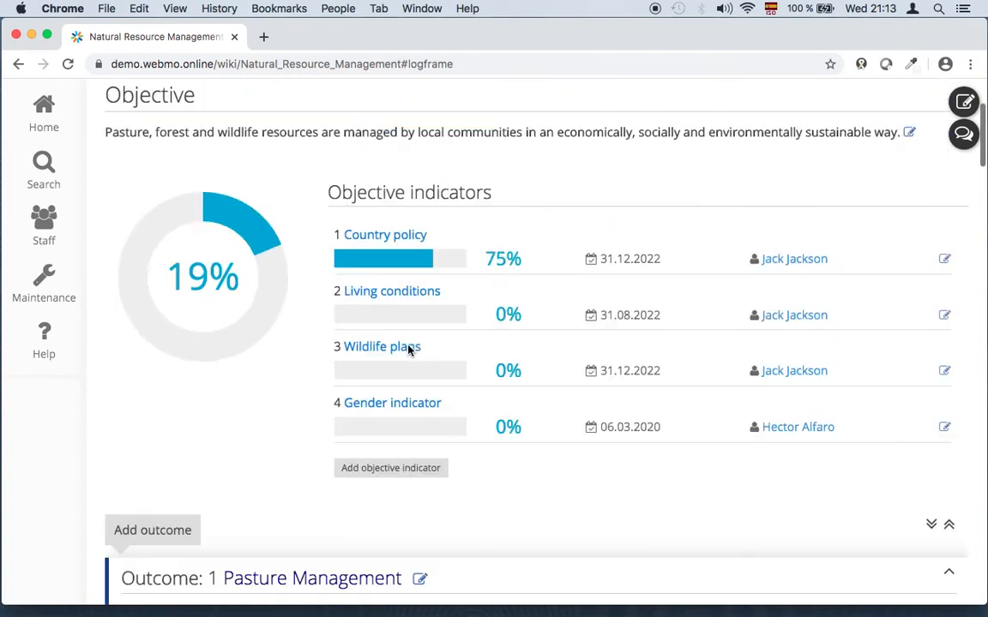
{"action": "scroll", "coordinate": [407, 348], "scroll_direction": "up", "scroll_amount": 2}
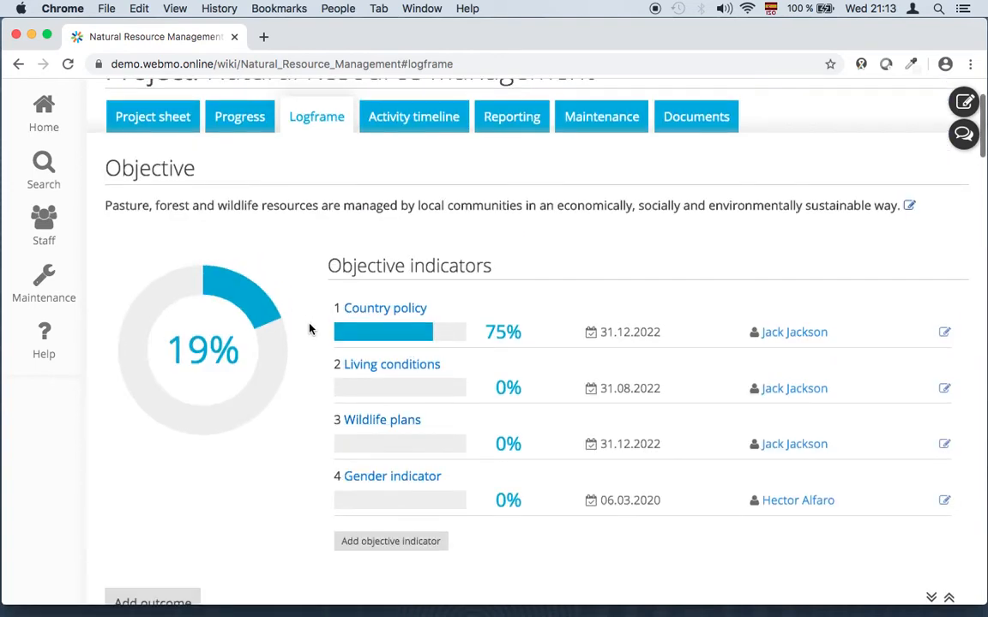
- Start a new objective indicator for the project and give it the short name "Gender Indicator Test"
{"action": "scroll", "coordinate": [309, 328], "scroll_direction": "down", "scroll_amount": 1}
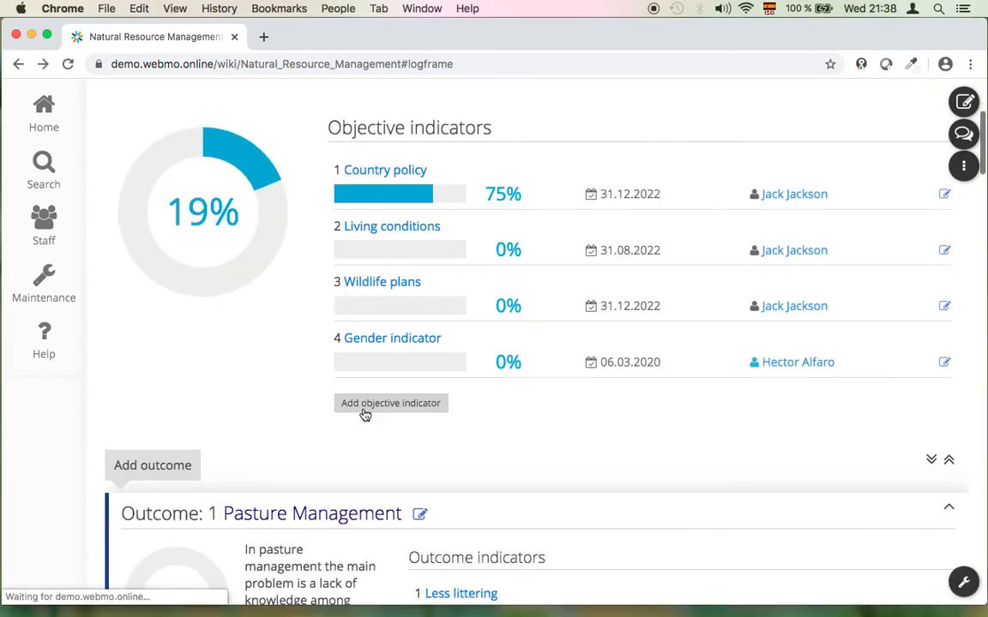
{"action": "left_click", "coordinate": [362, 408]}
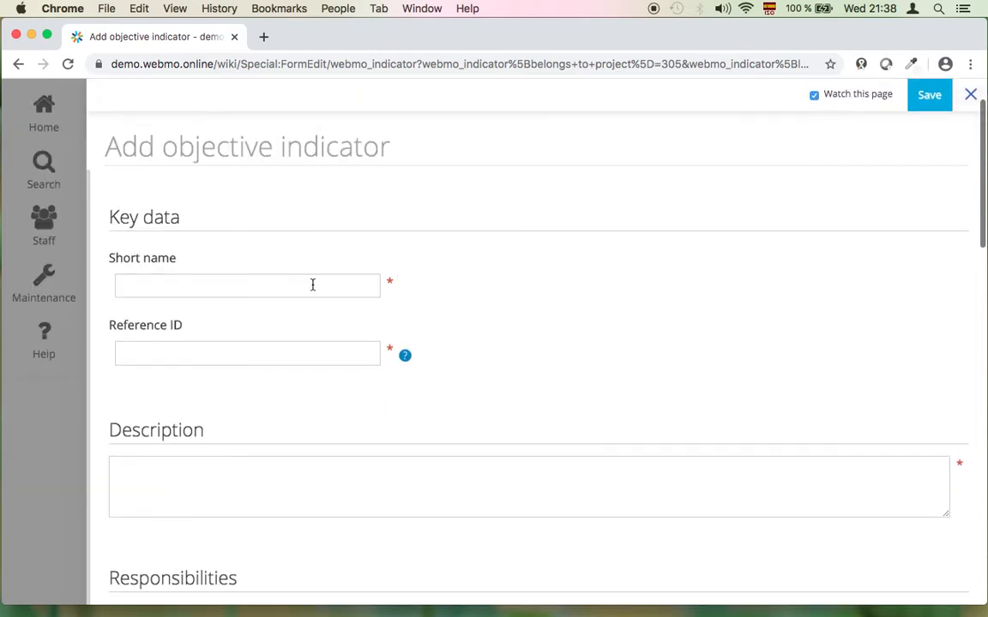
{"action": "left_click", "coordinate": [306, 284]}
{"action": "left_click", "coordinate": [492, 281]}
{"action": "left_click", "coordinate": [319, 295]}
{"action": "type", "text": "Ge"}
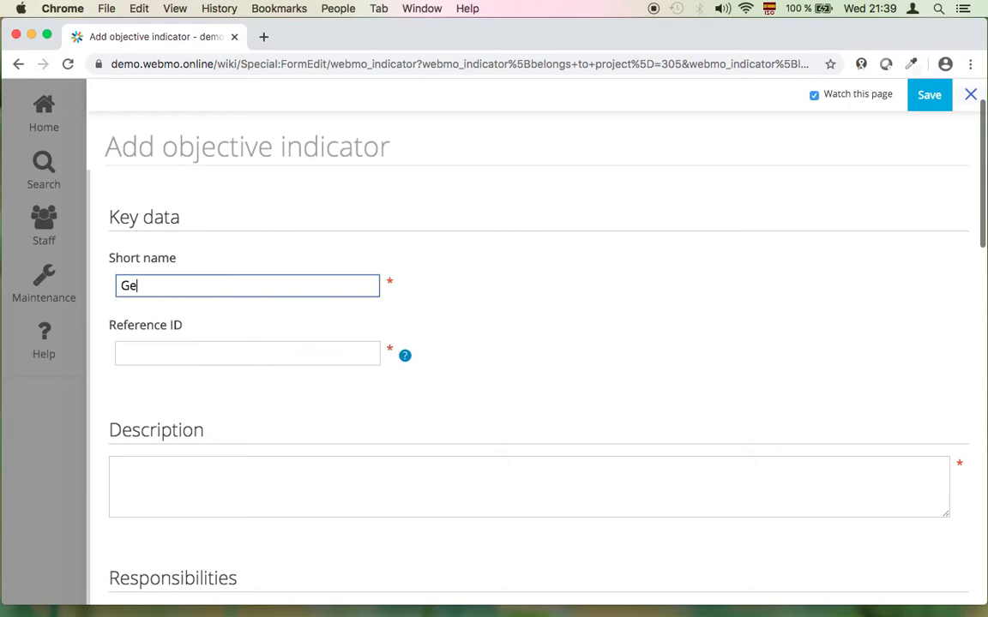
{"action": "type", "text": "nder Indicator"}
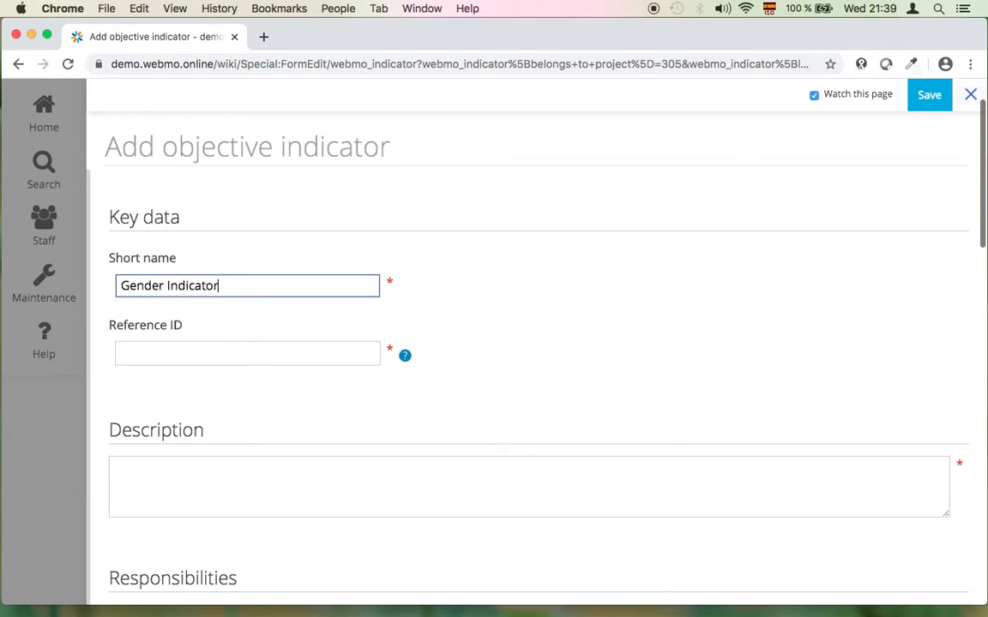
{"action": "type", "text": " Test"}
- Set the new indicator's reference ID to 5
{"action": "left_click", "coordinate": [287, 354]}
{"action": "left_click", "coordinate": [459, 349]}
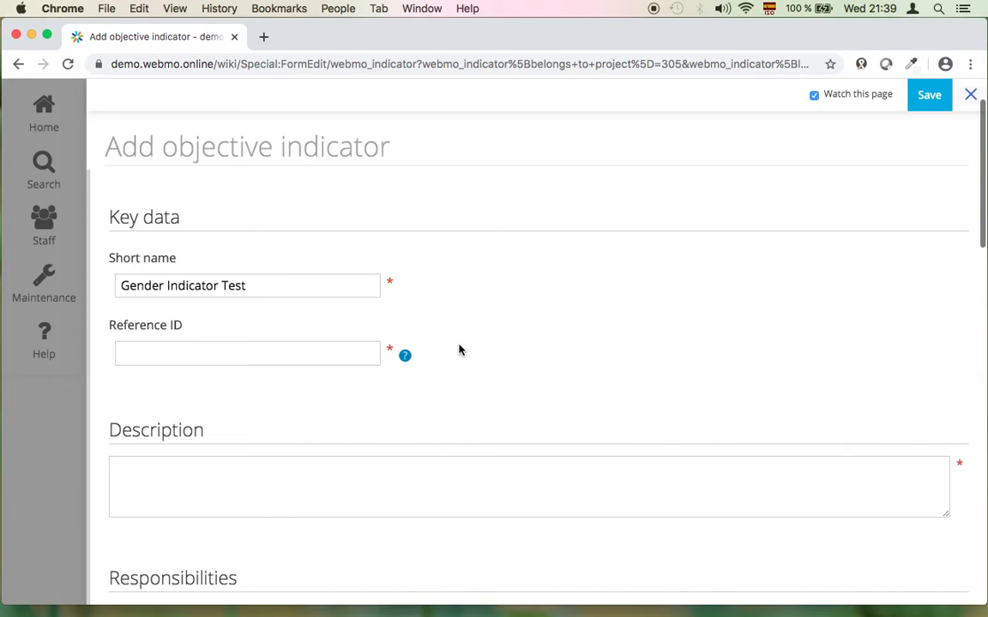
{"action": "left_click", "coordinate": [363, 350]}
{"action": "type", "text": "1"}
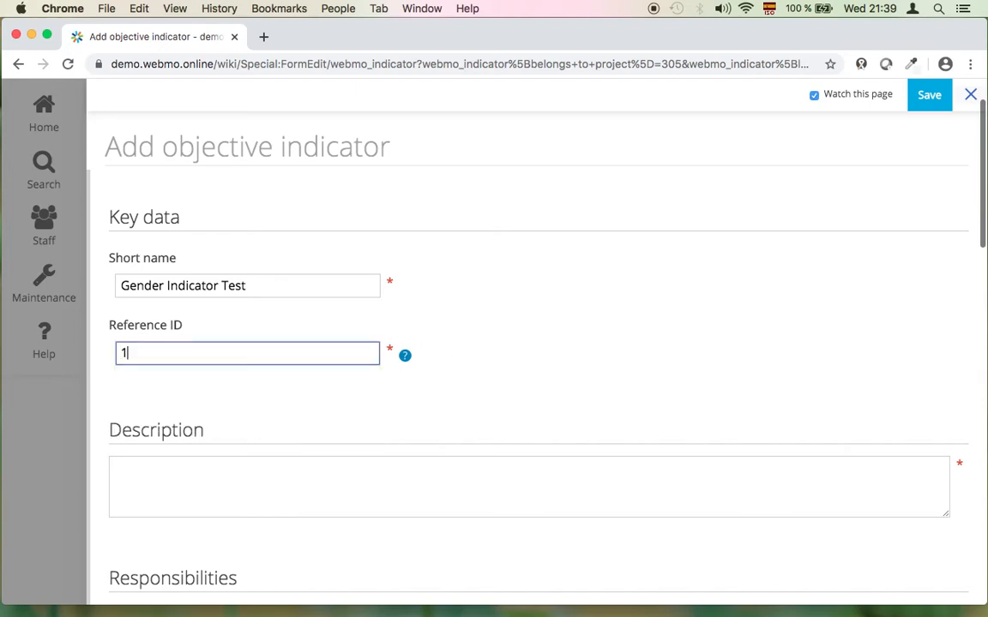
{"action": "key", "text": "BackSpace"}
{"action": "type", "text": "5"}
- Enter "Description text" as the indicator's description
{"action": "scroll", "coordinate": [532, 293], "scroll_direction": "down", "scroll_amount": 1}
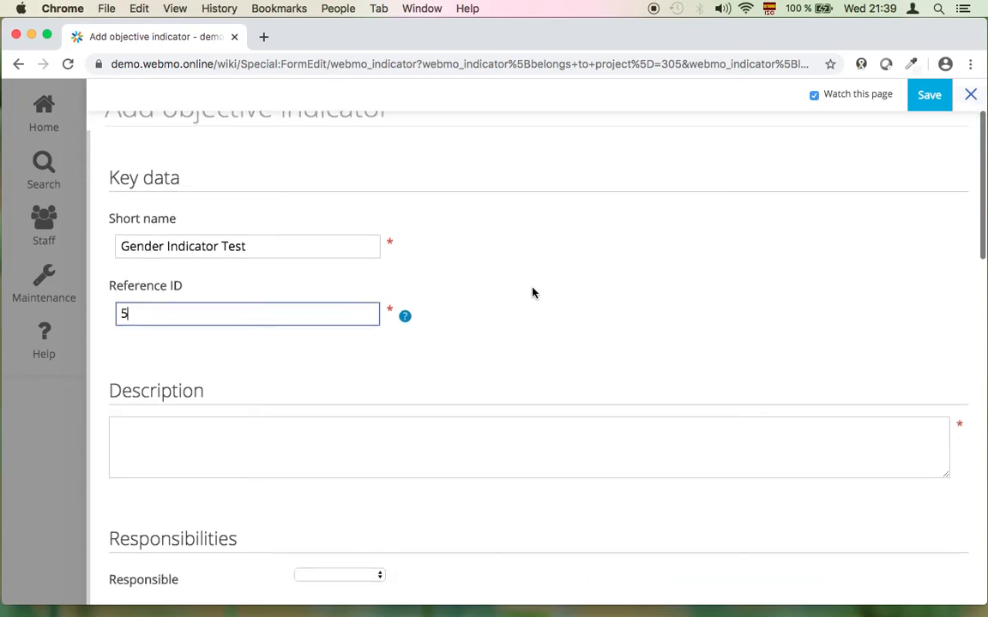
{"action": "scroll", "coordinate": [532, 292], "scroll_direction": "down", "scroll_amount": 1}
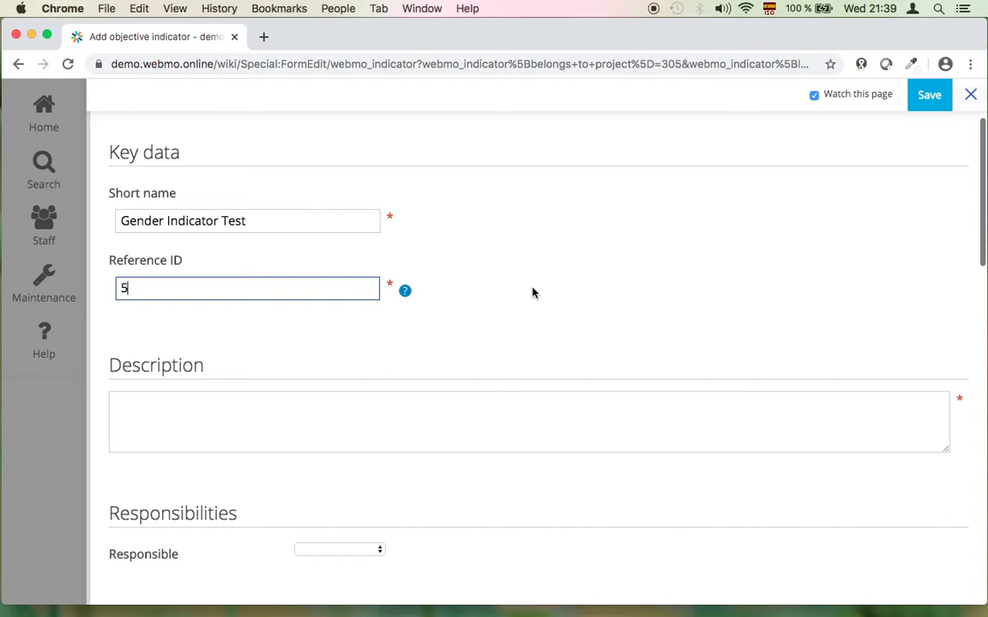
{"action": "scroll", "coordinate": [532, 292], "scroll_direction": "down", "scroll_amount": 3}
{"action": "left_click", "coordinate": [359, 295]}
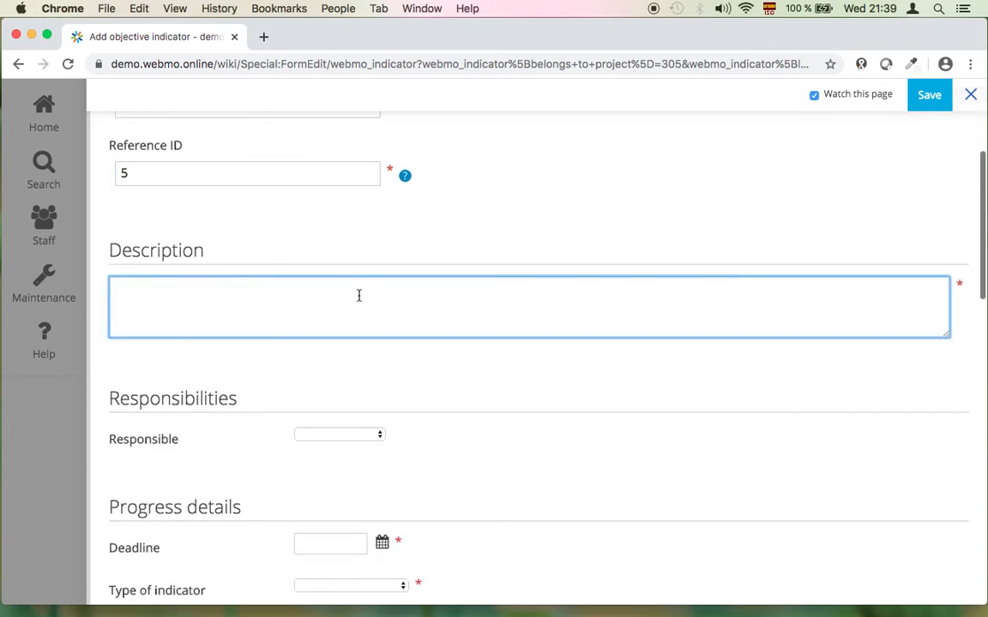
{"action": "type", "text": "Description text"}
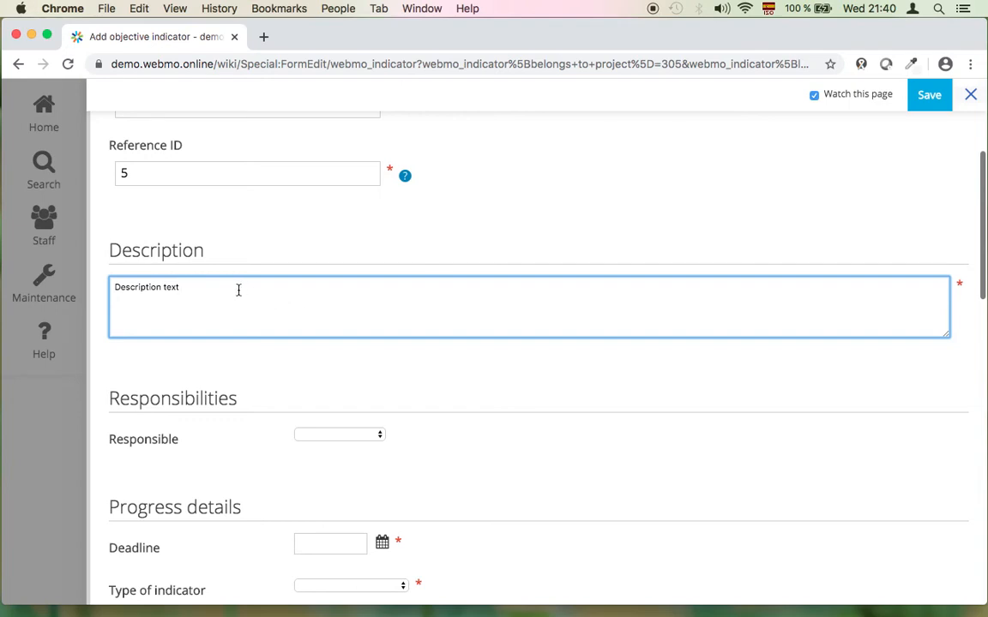
- Assign one of the listed staff members as the person responsible for the indicator
{"action": "scroll", "coordinate": [273, 289], "scroll_direction": "down", "scroll_amount": 3}
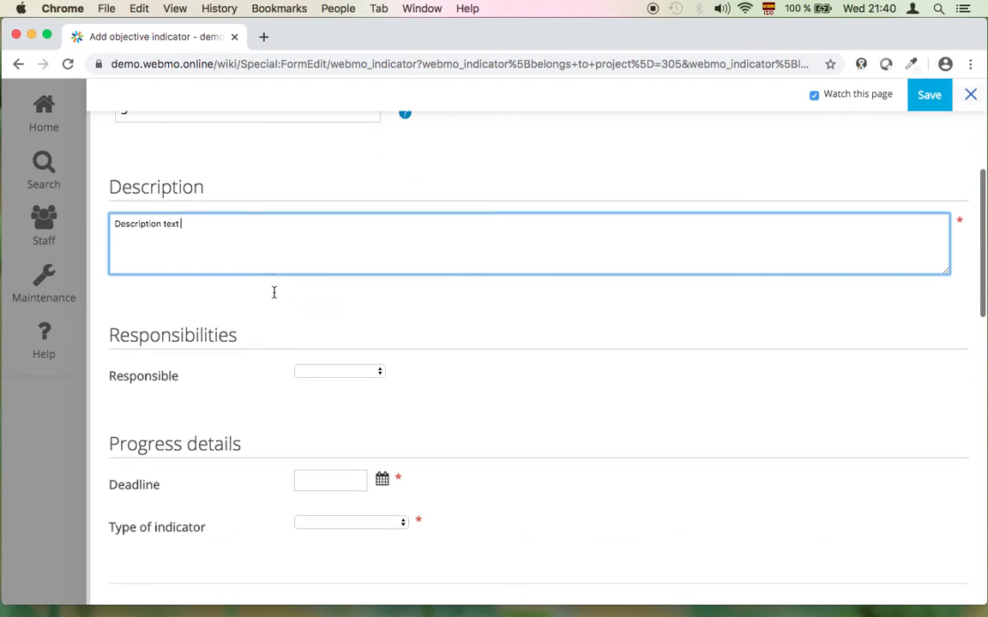
{"action": "scroll", "coordinate": [414, 271], "scroll_direction": "down", "scroll_amount": 1}
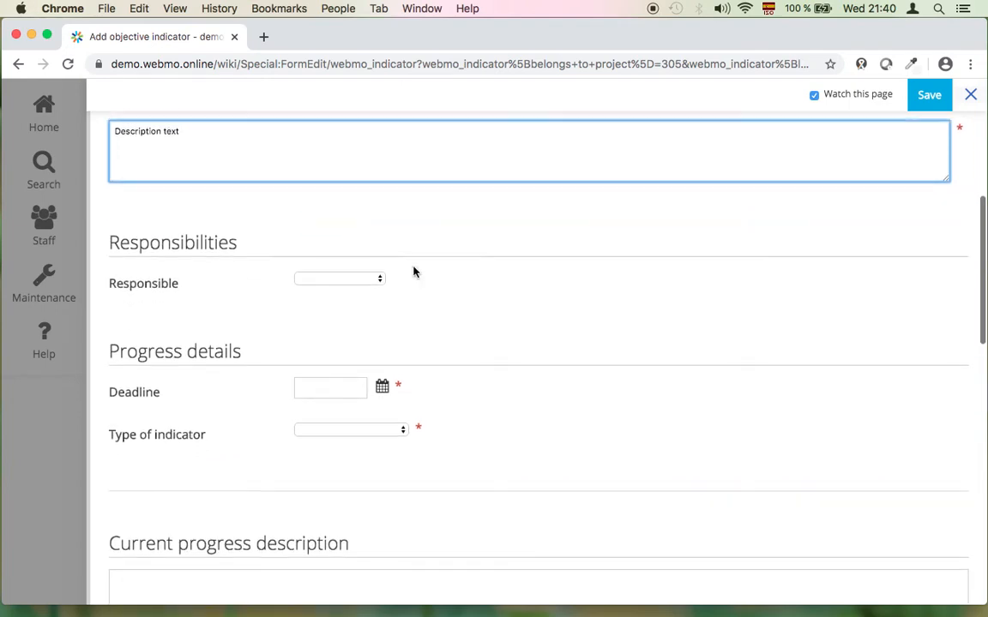
{"action": "left_click", "coordinate": [338, 272]}
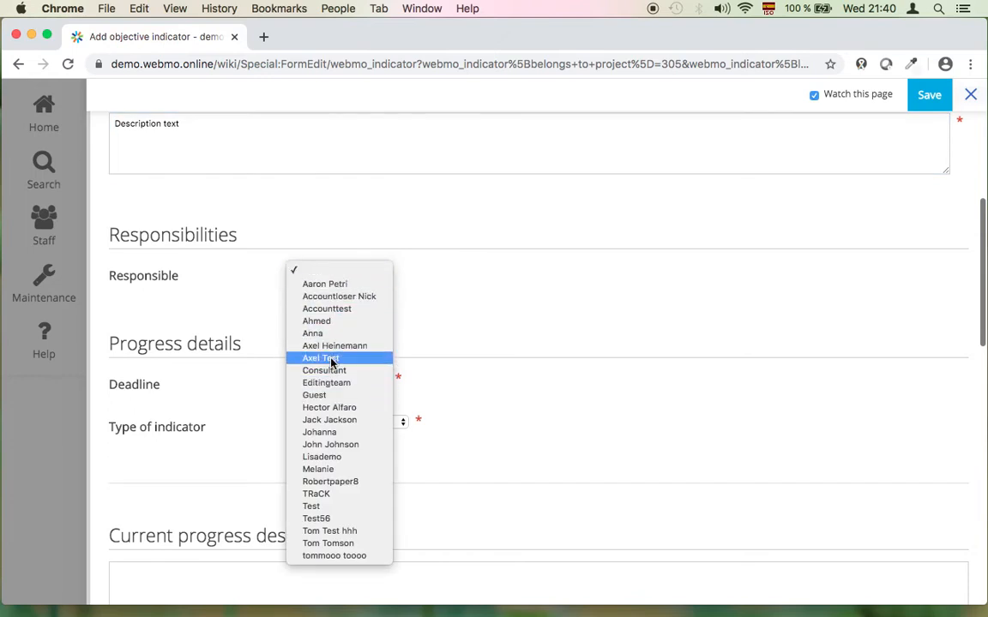
{"action": "left_click", "coordinate": [331, 322]}
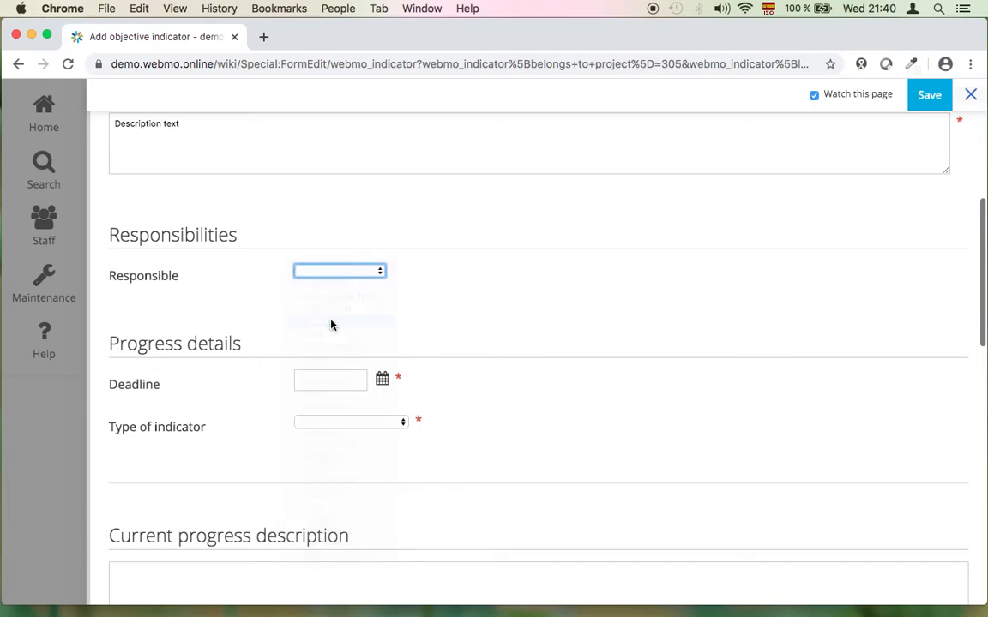
- Set the indicator's deadline to 31.01.2020 in the progress details
{"action": "scroll", "coordinate": [451, 275], "scroll_direction": "down", "scroll_amount": 3}
{"action": "left_click", "coordinate": [247, 225]}
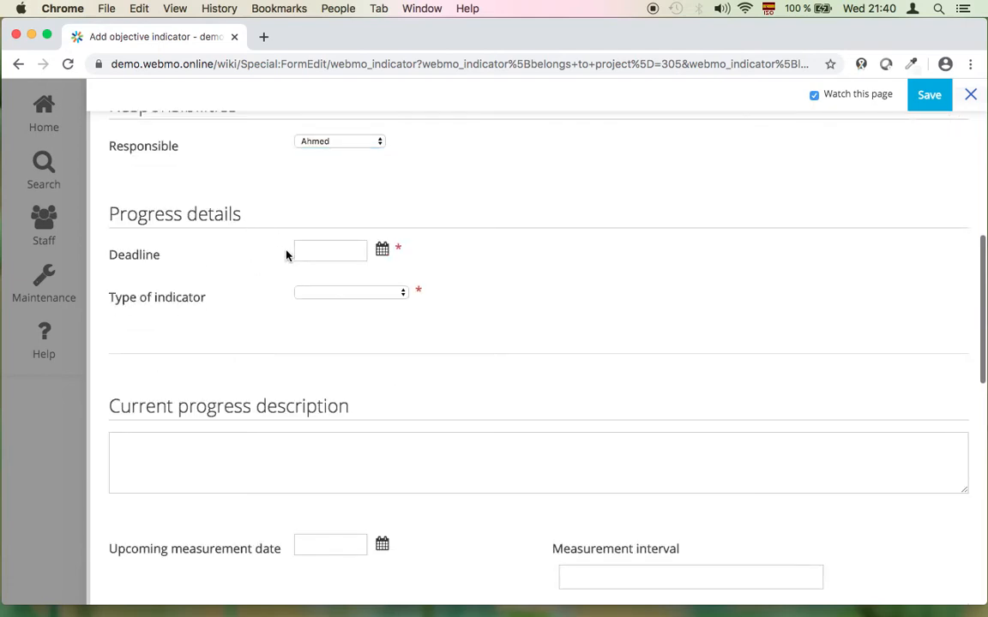
{"action": "left_click", "coordinate": [381, 249]}
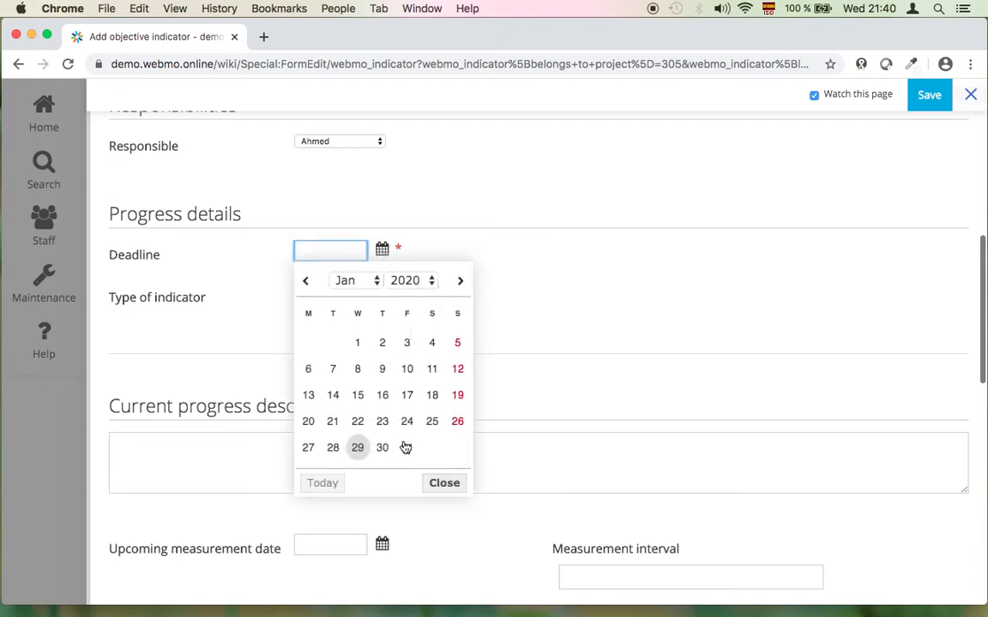
{"action": "left_click", "coordinate": [407, 448]}
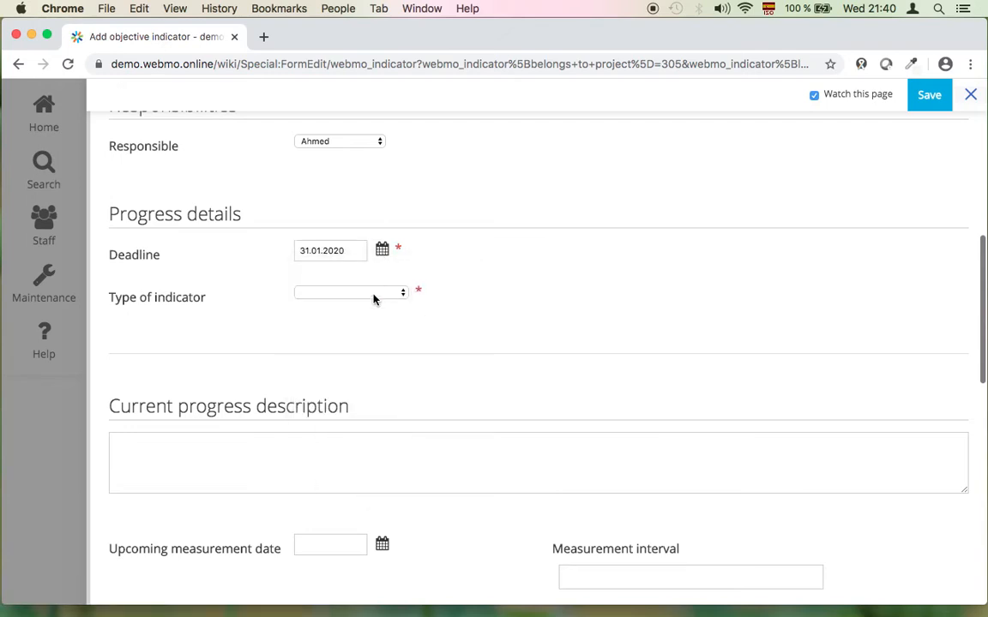
- View the available types of indicator without choosing one
{"action": "left_click", "coordinate": [374, 295]}
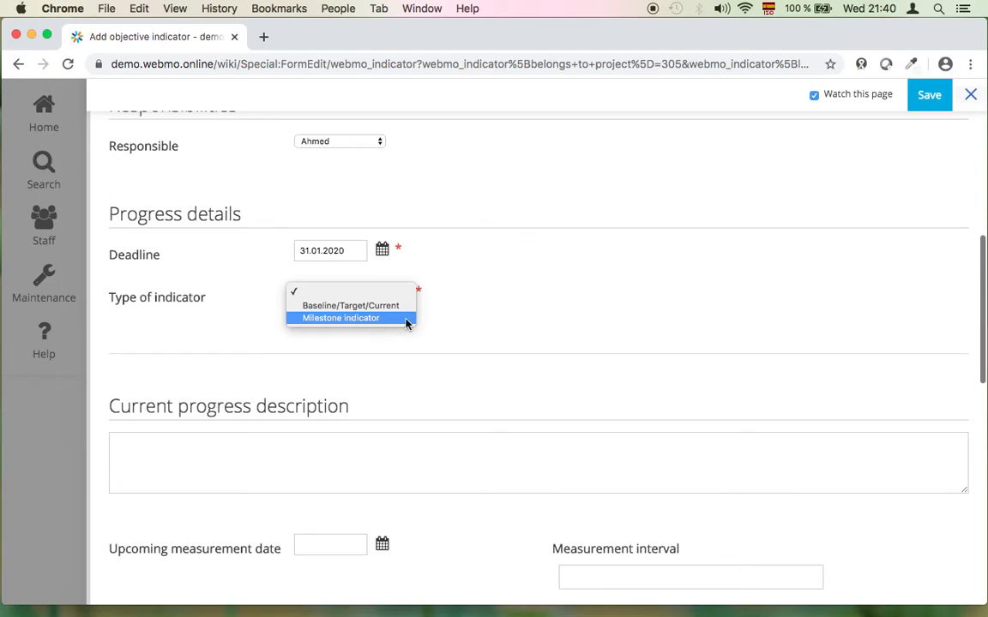
{"action": "left_click", "coordinate": [449, 320]}
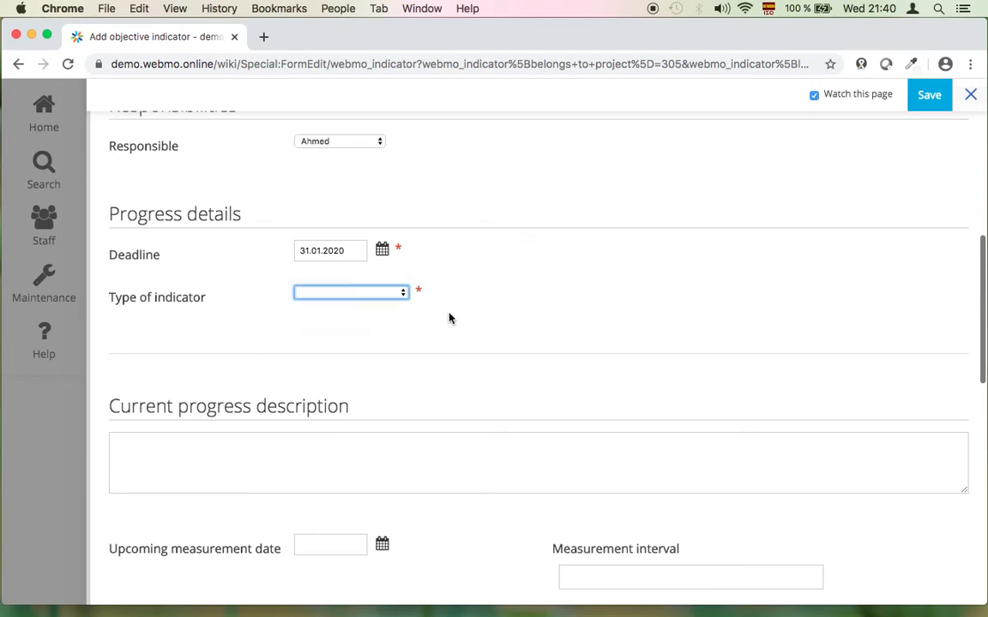
{"action": "left_click", "coordinate": [400, 252]}
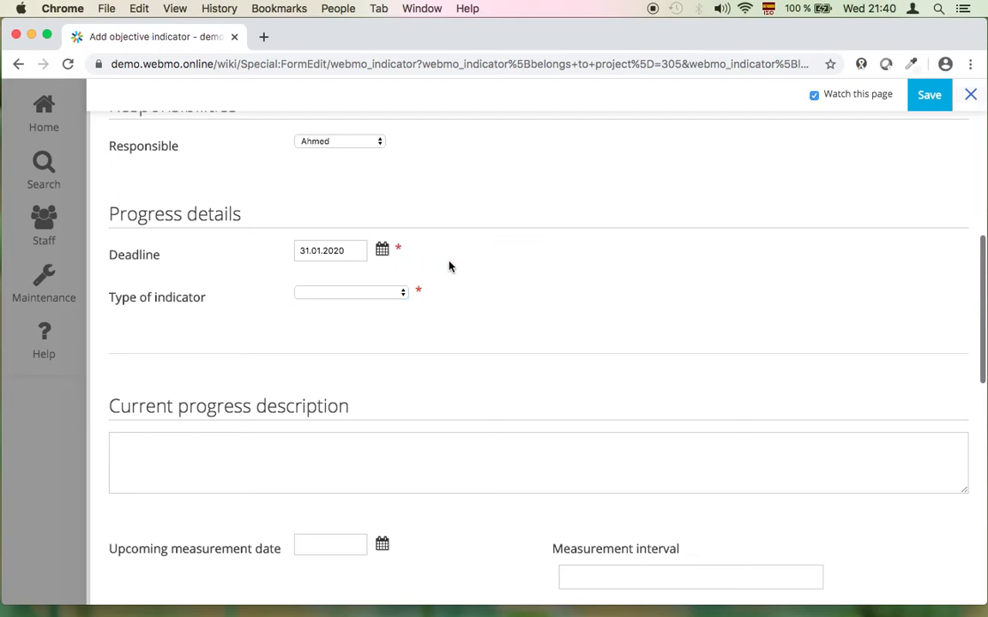
- Enter "text" as the indicator's current progress description
{"action": "scroll", "coordinate": [449, 266], "scroll_direction": "down", "scroll_amount": 2}
{"action": "scroll", "coordinate": [449, 267], "scroll_direction": "down", "scroll_amount": 4}
{"action": "left_click", "coordinate": [359, 277]}
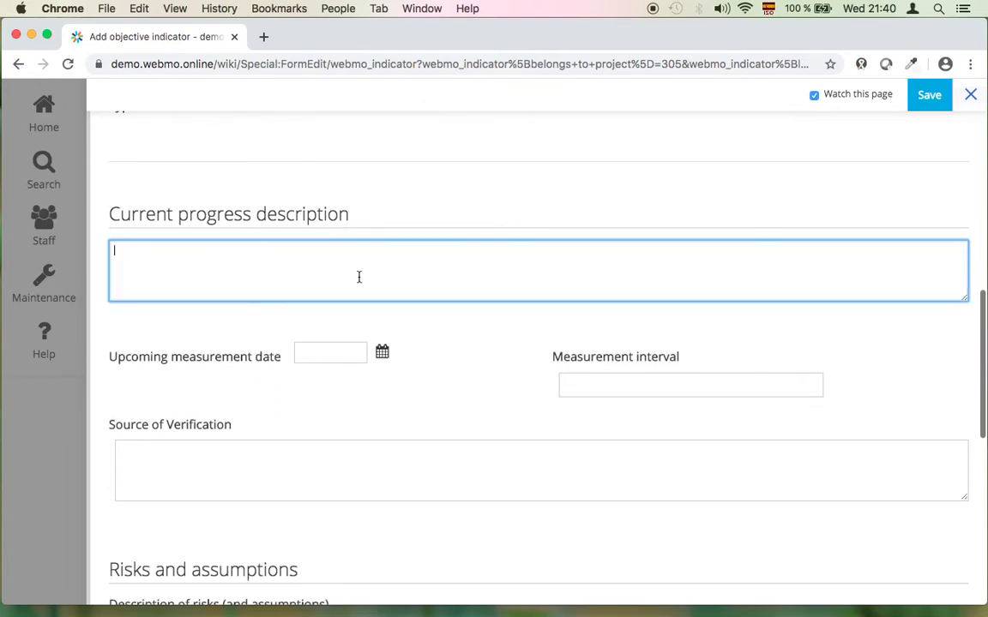
{"action": "type", "text": "text"}
{"action": "scroll", "coordinate": [297, 266], "scroll_direction": "down", "scroll_amount": 2}
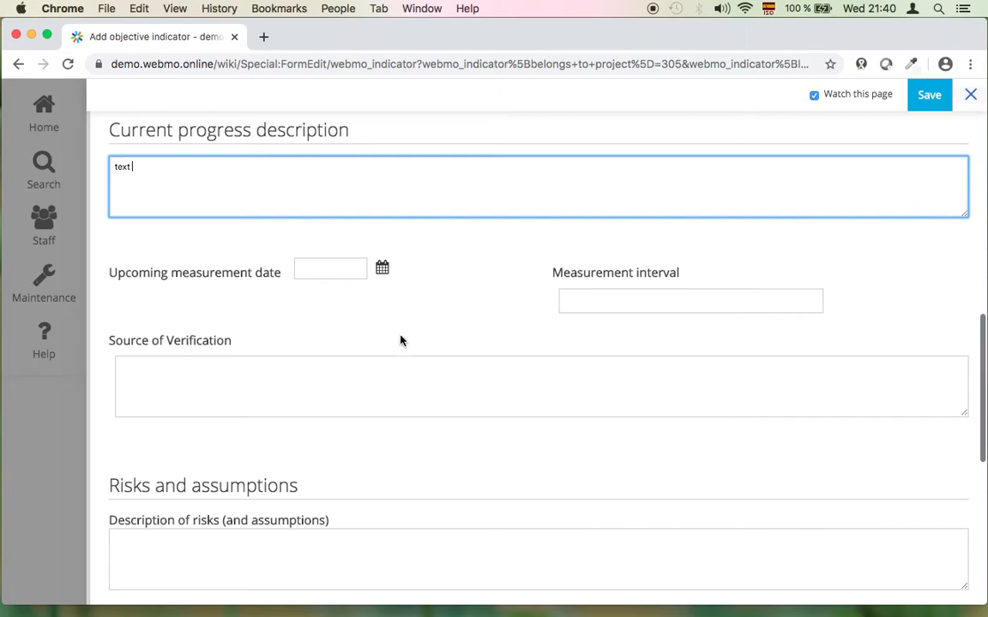
- Enter "source" as the indicator's source of verification
{"action": "scroll", "coordinate": [390, 341], "scroll_direction": "down", "scroll_amount": 2}
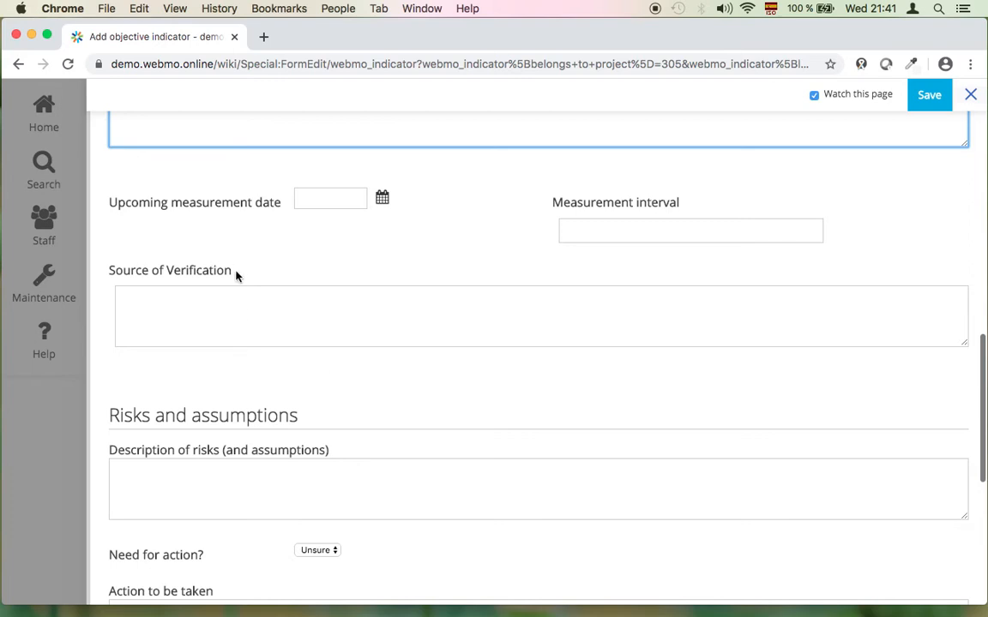
{"action": "left_click", "coordinate": [193, 310]}
{"action": "left_click", "coordinate": [186, 258]}
{"action": "scroll", "coordinate": [373, 225], "scroll_direction": "down", "scroll_amount": 3}
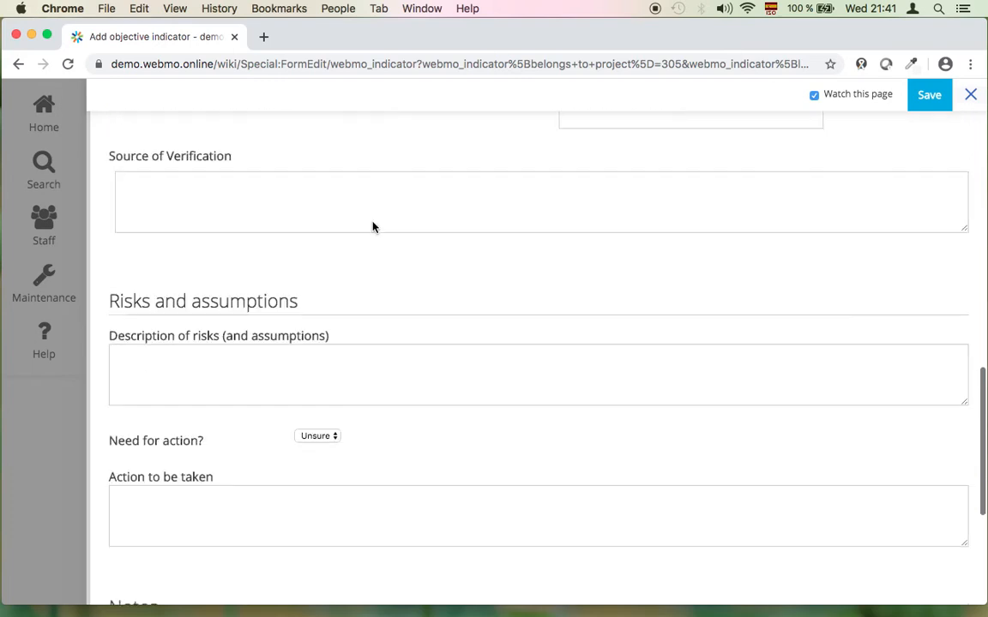
{"action": "left_click", "coordinate": [300, 213]}
{"action": "type", "text": "source"}
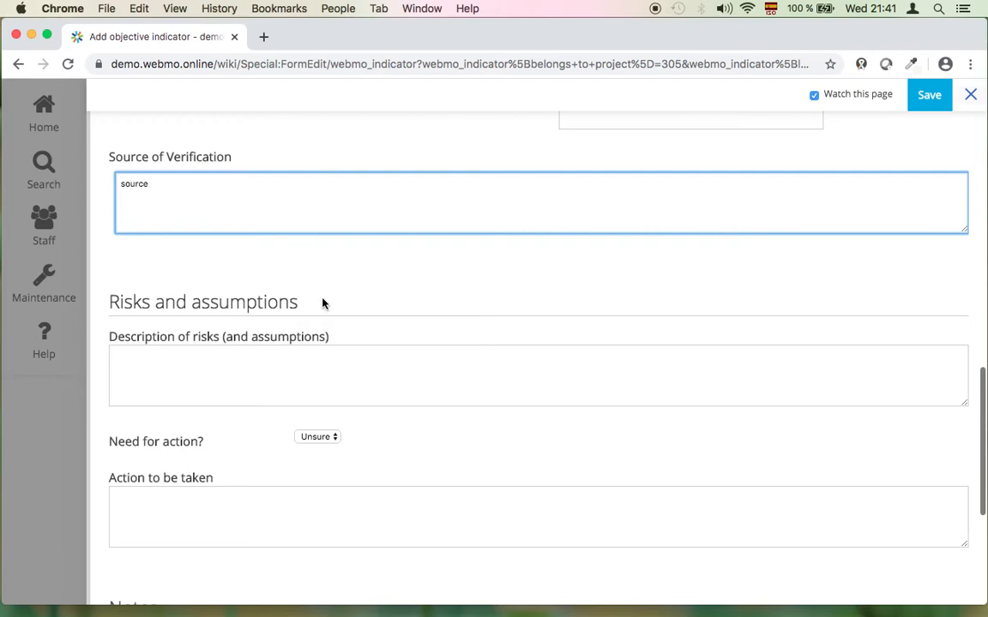
- Enter "challenges" as the description of risks and assumptions
{"action": "scroll", "coordinate": [319, 309], "scroll_direction": "down", "scroll_amount": 3}
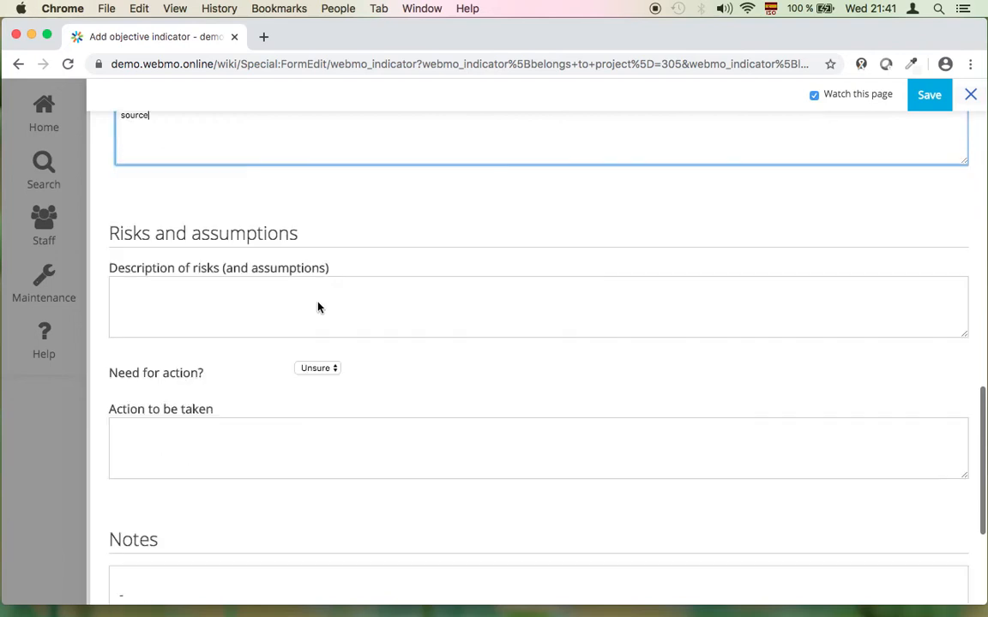
{"action": "left_click", "coordinate": [217, 286]}
{"action": "type", "text": "challenges"}
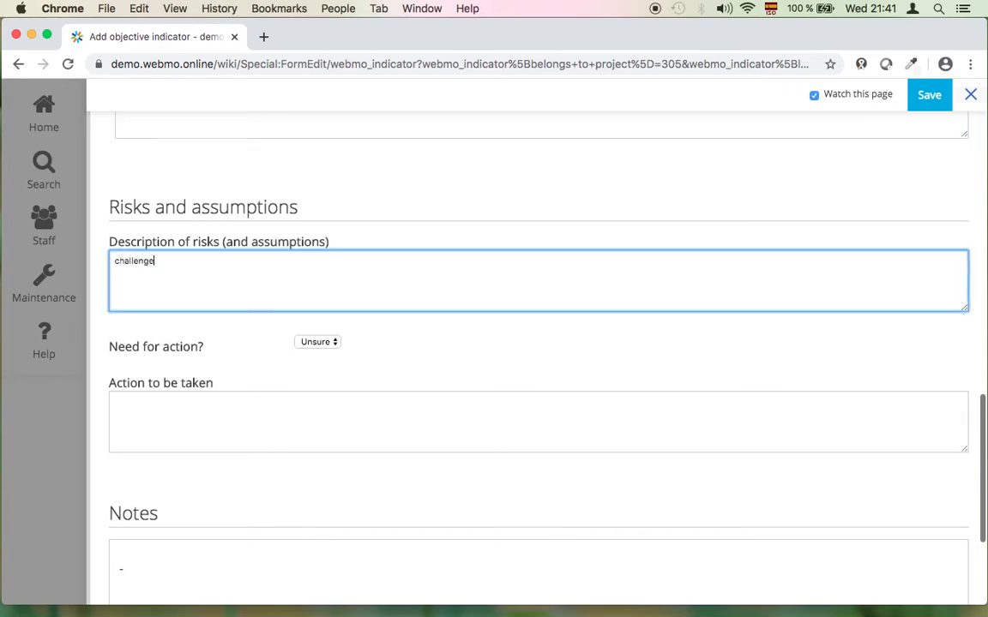
- Set the need for action to Yes and enter "action..." as the action to be taken
{"action": "scroll", "coordinate": [357, 279], "scroll_direction": "down", "scroll_amount": 4}
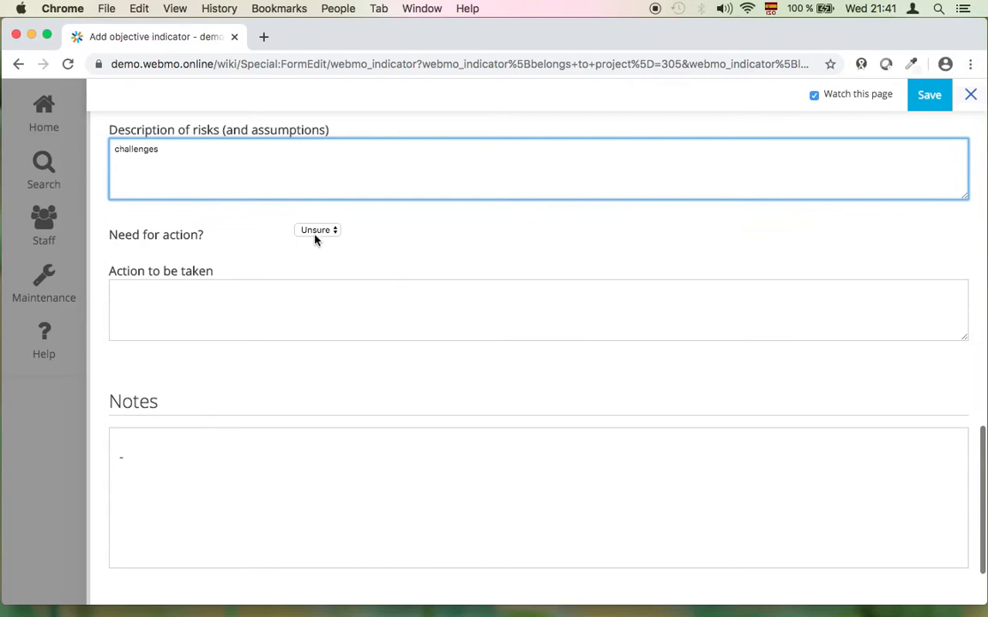
{"action": "left_click", "coordinate": [315, 235]}
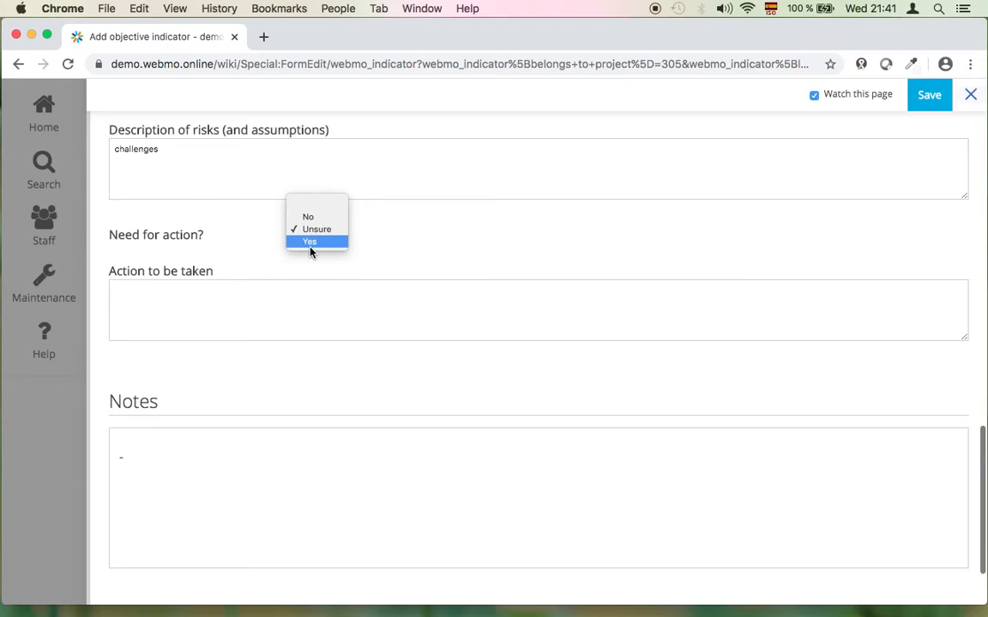
{"action": "left_click", "coordinate": [310, 243]}
{"action": "left_click", "coordinate": [263, 292]}
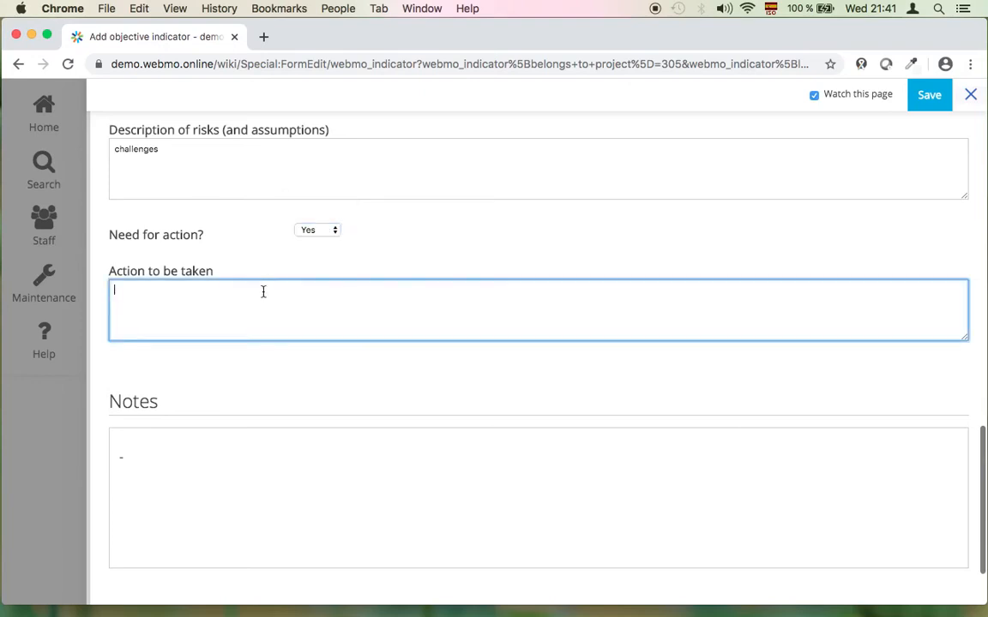
{"action": "type", "text": "action..."}
- Open the Notes field for editing and view its text formatting options
{"action": "scroll", "coordinate": [414, 273], "scroll_direction": "down", "scroll_amount": 1}
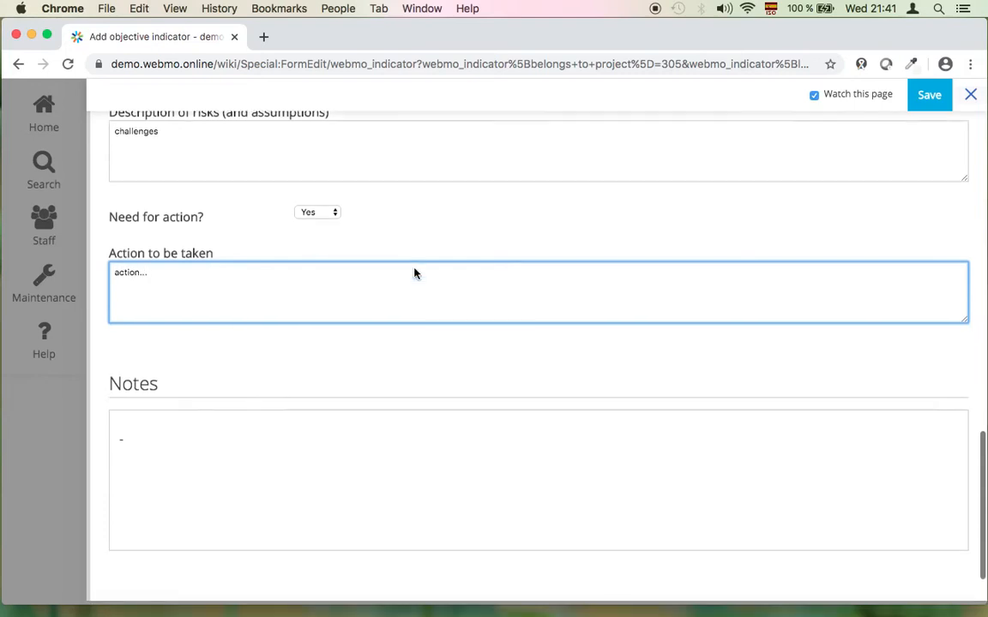
{"action": "scroll", "coordinate": [414, 273], "scroll_direction": "down", "scroll_amount": 3}
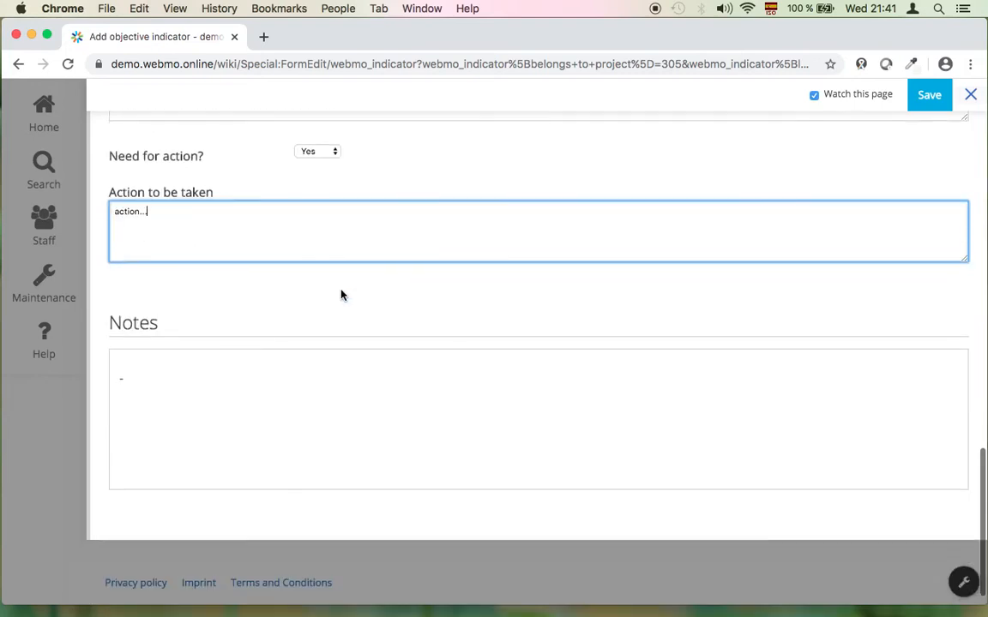
{"action": "left_click", "coordinate": [163, 333]}
{"action": "left_click", "coordinate": [129, 382]}
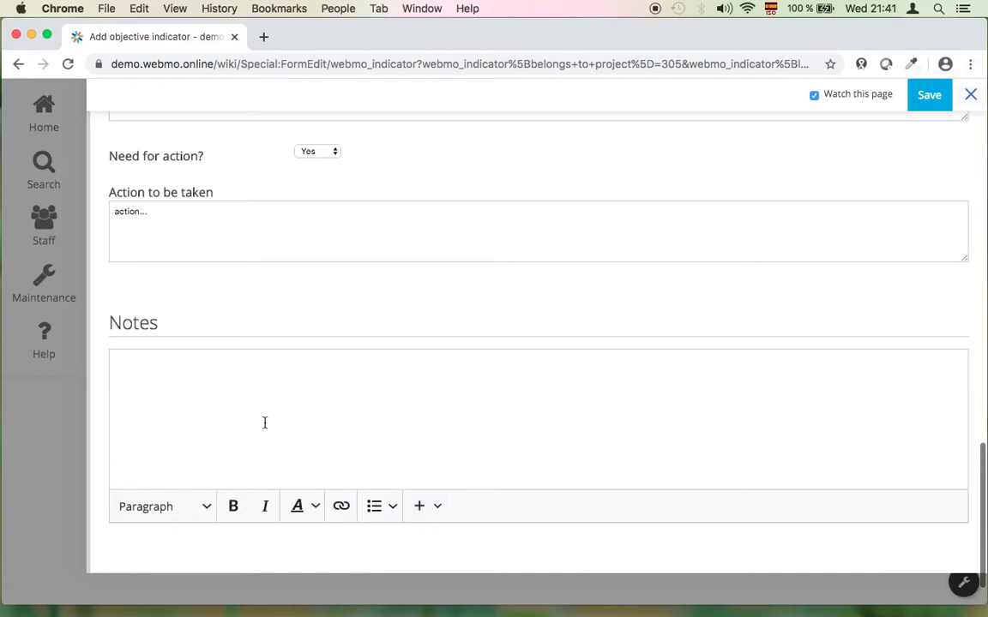
{"action": "left_click", "coordinate": [232, 507]}
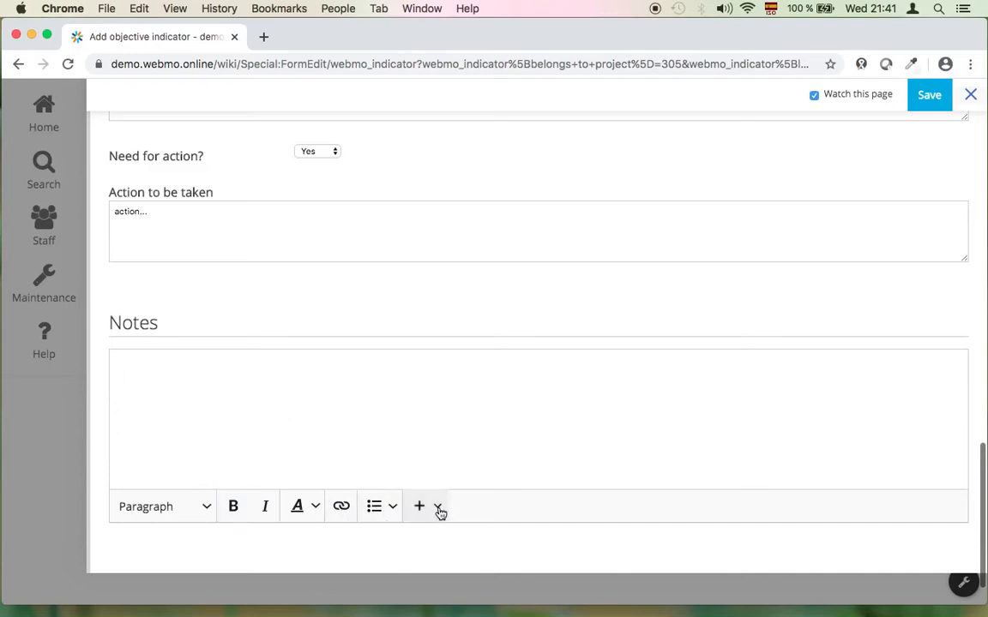
- Set the type of indicator to Baseline/Target/Current and its entity to Number in the progress details
{"action": "scroll", "coordinate": [428, 424], "scroll_direction": "up", "scroll_amount": 3}
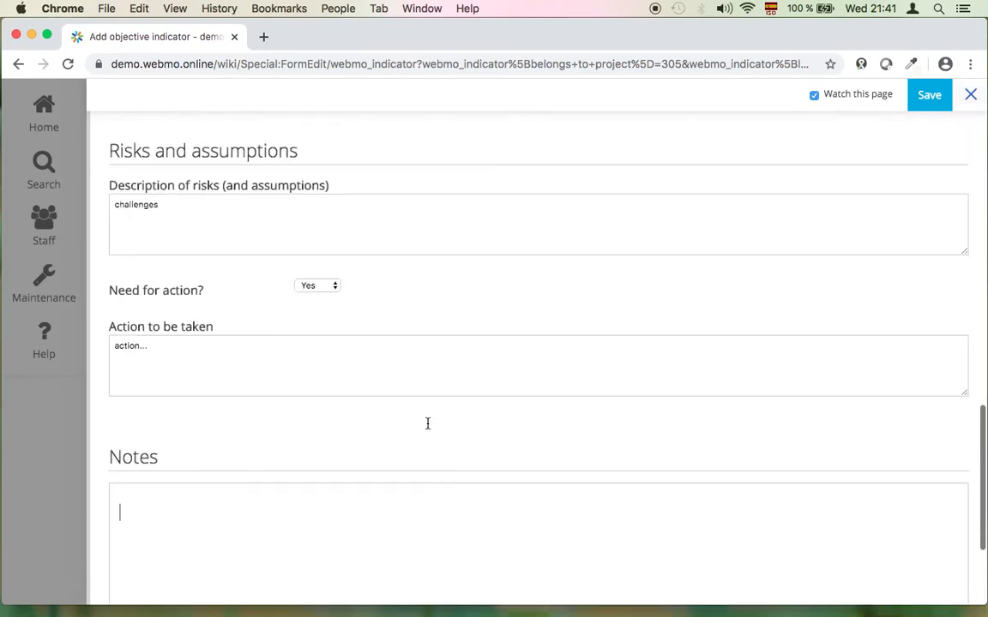
{"action": "scroll", "coordinate": [428, 424], "scroll_direction": "up", "scroll_amount": 12}
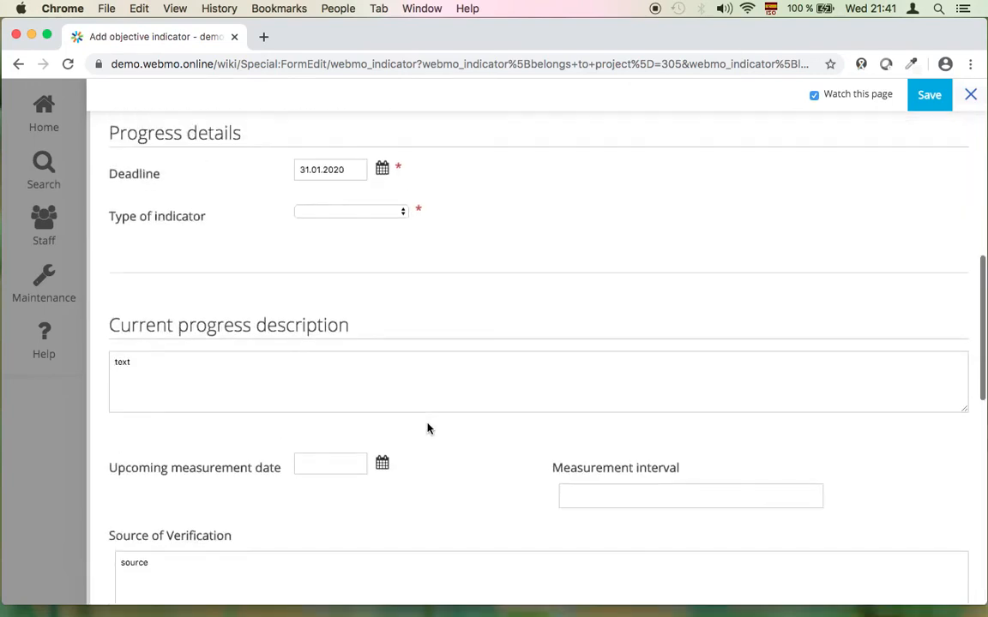
{"action": "scroll", "coordinate": [428, 429], "scroll_direction": "up", "scroll_amount": 3}
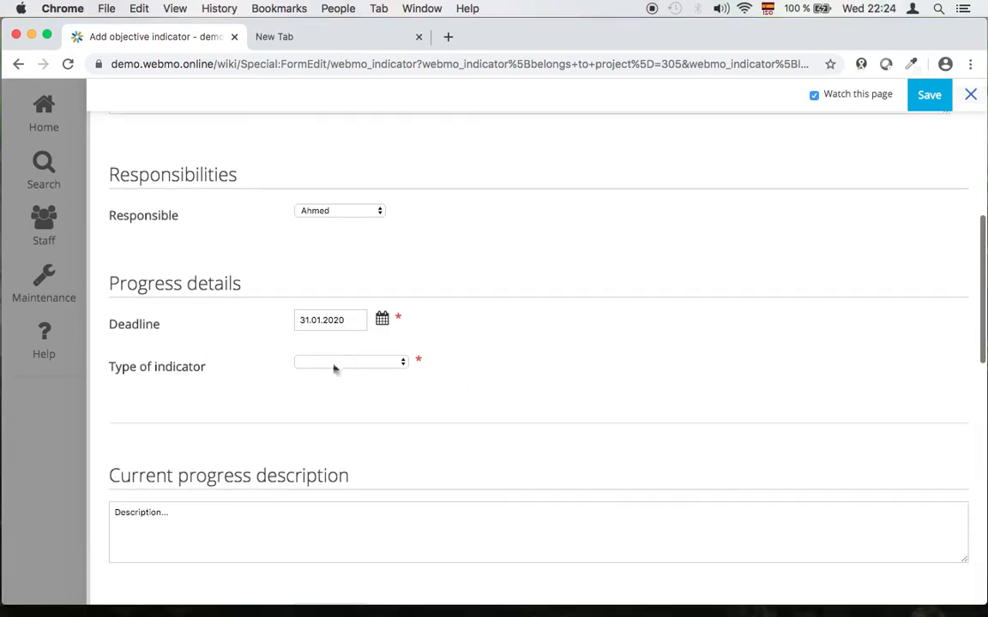
{"action": "left_click", "coordinate": [334, 367]}
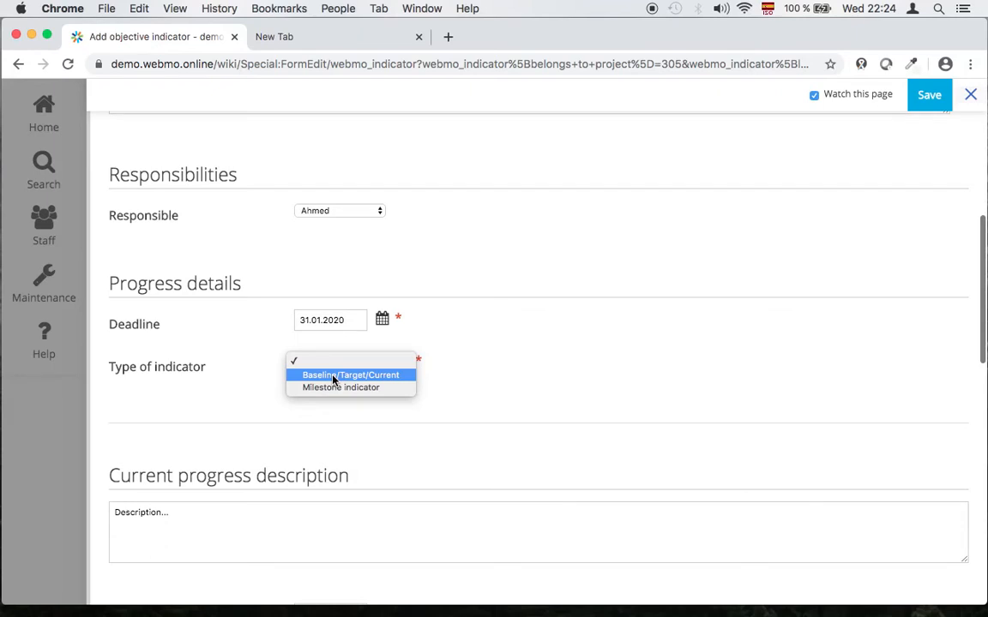
{"action": "left_click", "coordinate": [341, 378]}
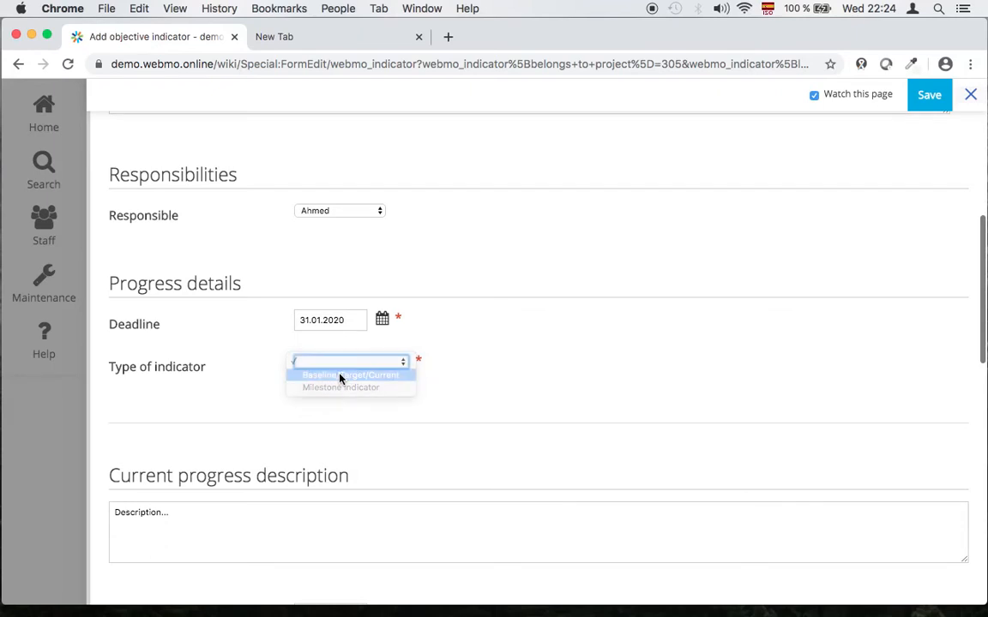
{"action": "scroll", "coordinate": [480, 324], "scroll_direction": "down", "scroll_amount": 3}
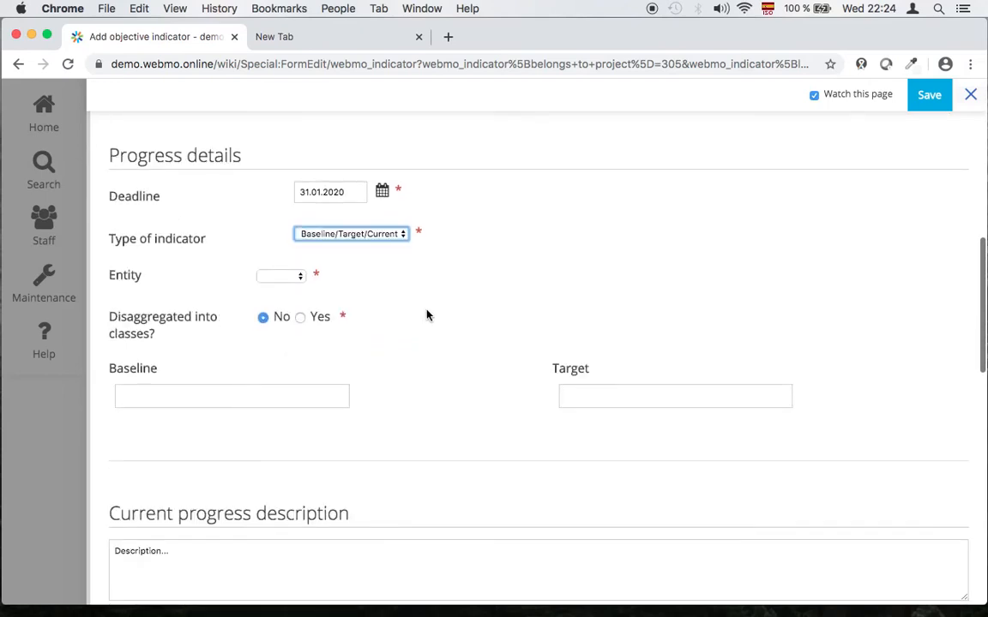
{"action": "left_click", "coordinate": [279, 276]}
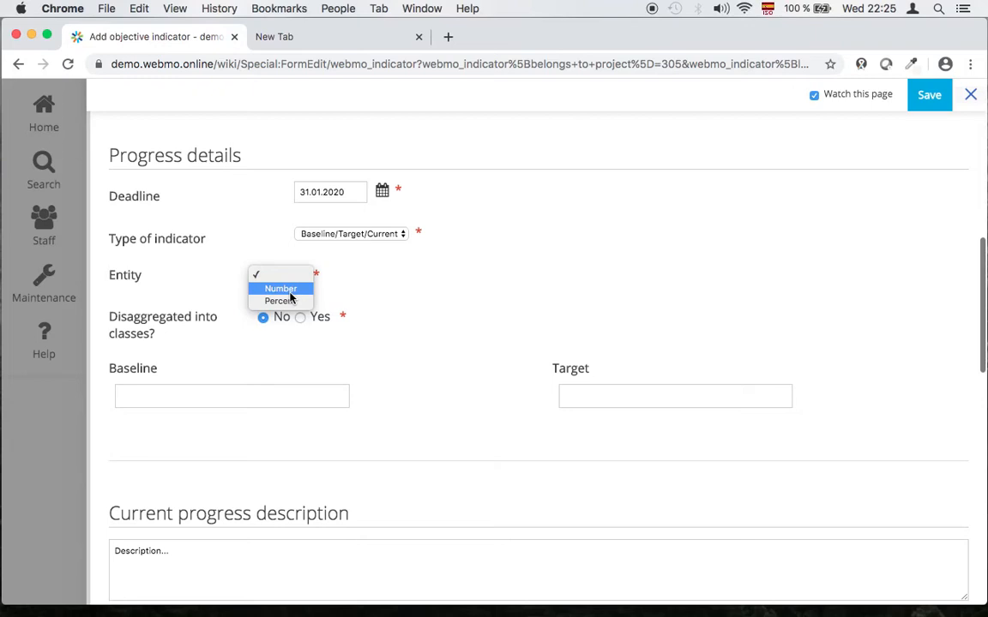
{"action": "left_click", "coordinate": [290, 291]}
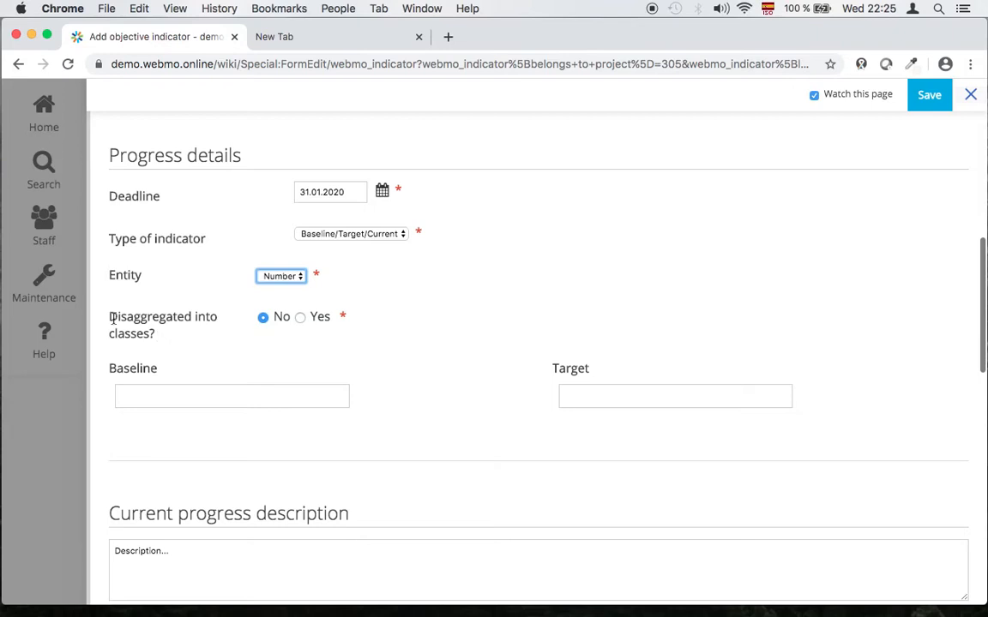
- Enter 0 as the baseline and 100 as the target of the non-disaggregated indicator
{"action": "left_click", "coordinate": [142, 395]}
{"action": "type", "text": "0"}
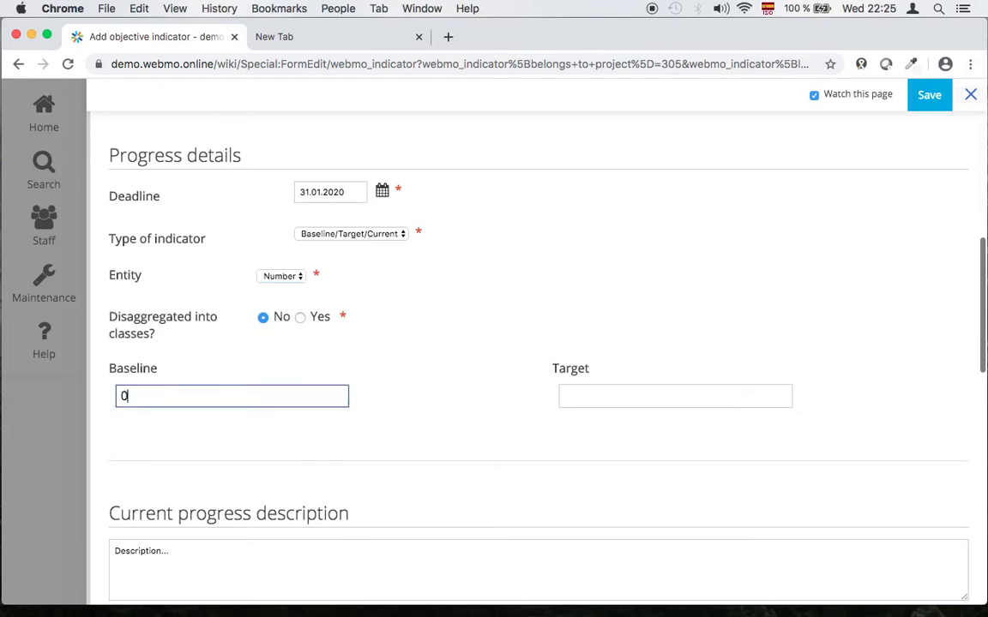
{"action": "key", "text": "Tab"}
{"action": "type", "text": "100"}
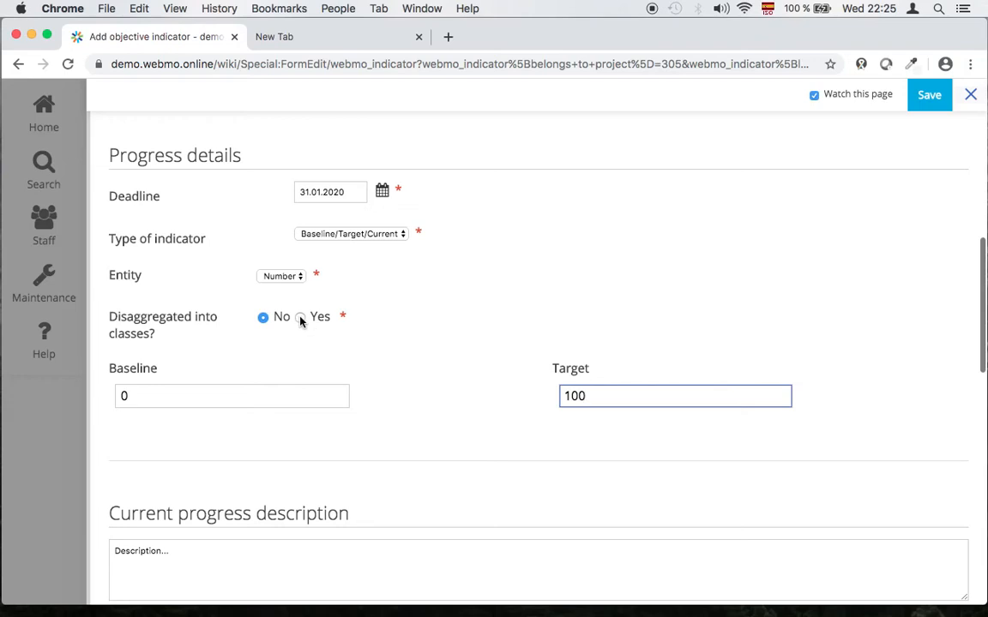
{"action": "left_click", "coordinate": [205, 330]}
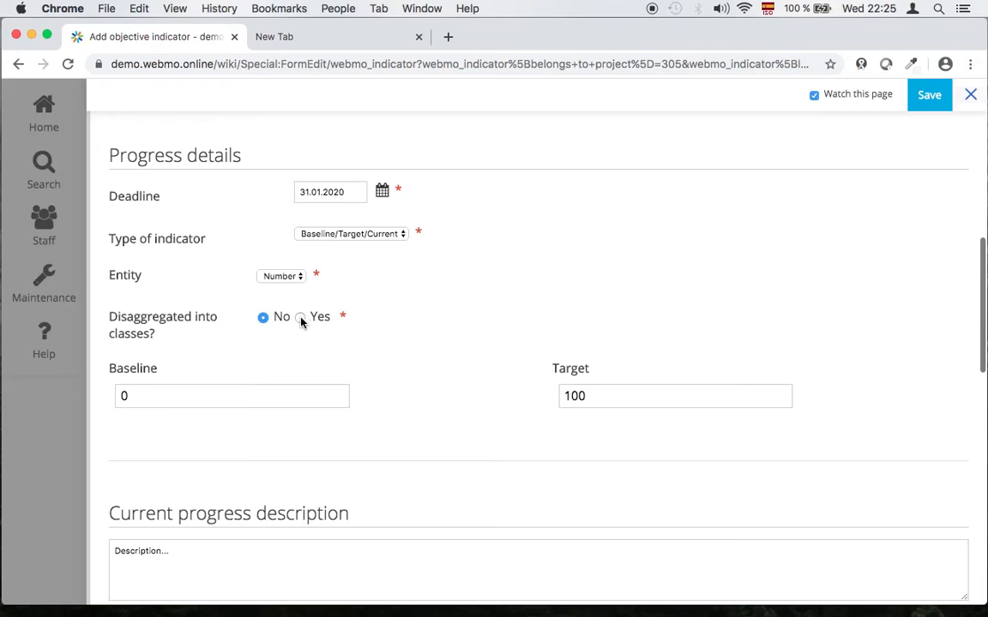
- Disaggregate the indicator into classes, using "Age" as the class identifier
{"action": "left_click", "coordinate": [300, 317]}
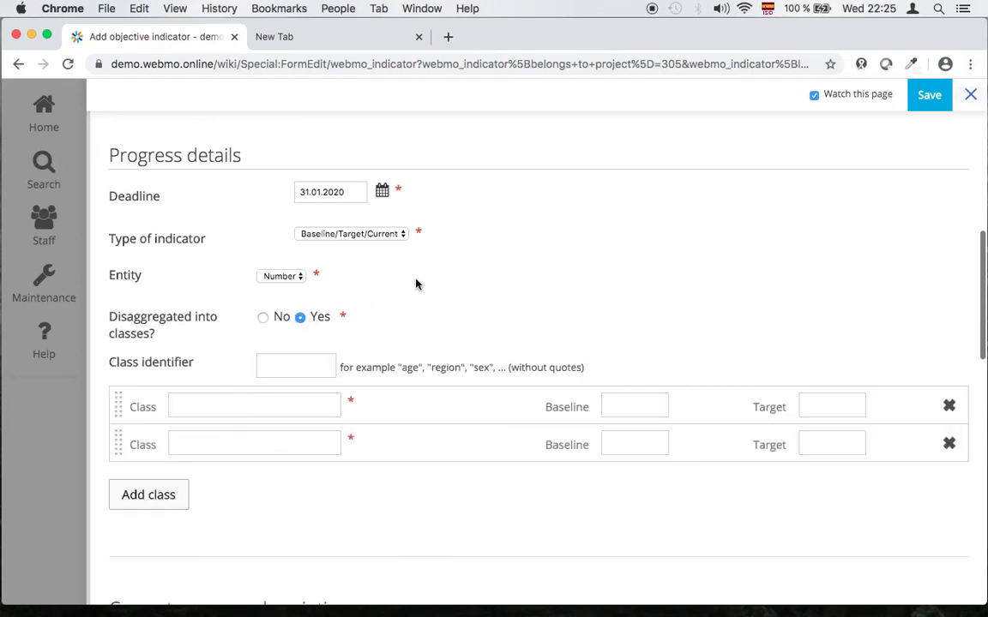
{"action": "scroll", "coordinate": [384, 305], "scroll_direction": "down", "scroll_amount": 1}
{"action": "left_click", "coordinate": [302, 319]}
{"action": "type", "text": "Age"}
- Define the first age class as "<14" with baseline 0 and target 50
{"action": "left_click", "coordinate": [251, 356]}
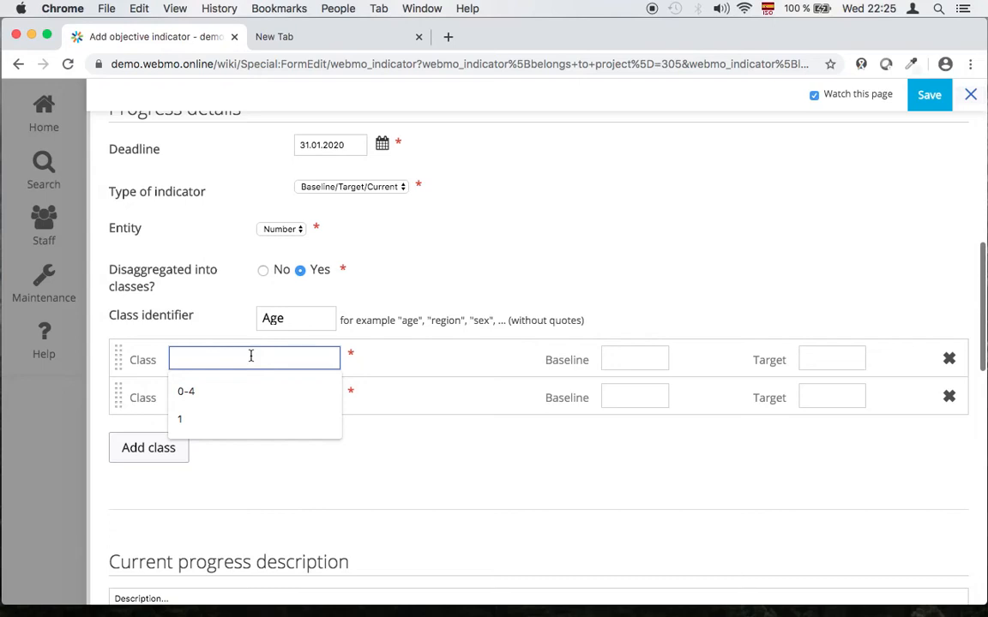
{"action": "type", "text": "<14"}
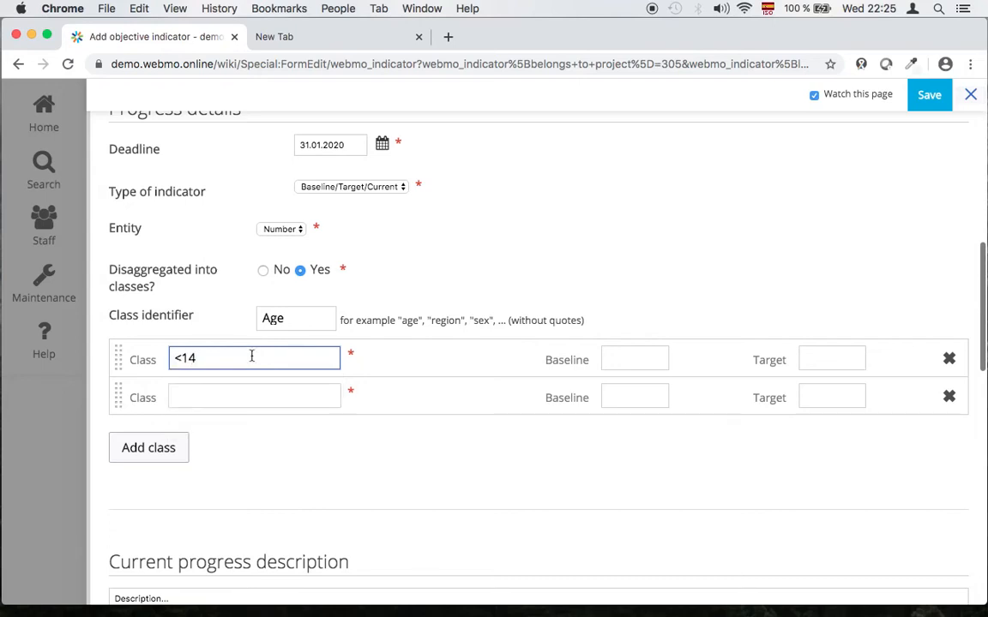
{"action": "left_click", "coordinate": [640, 365]}
{"action": "type", "text": "0"}
{"action": "key", "text": "Tab"}
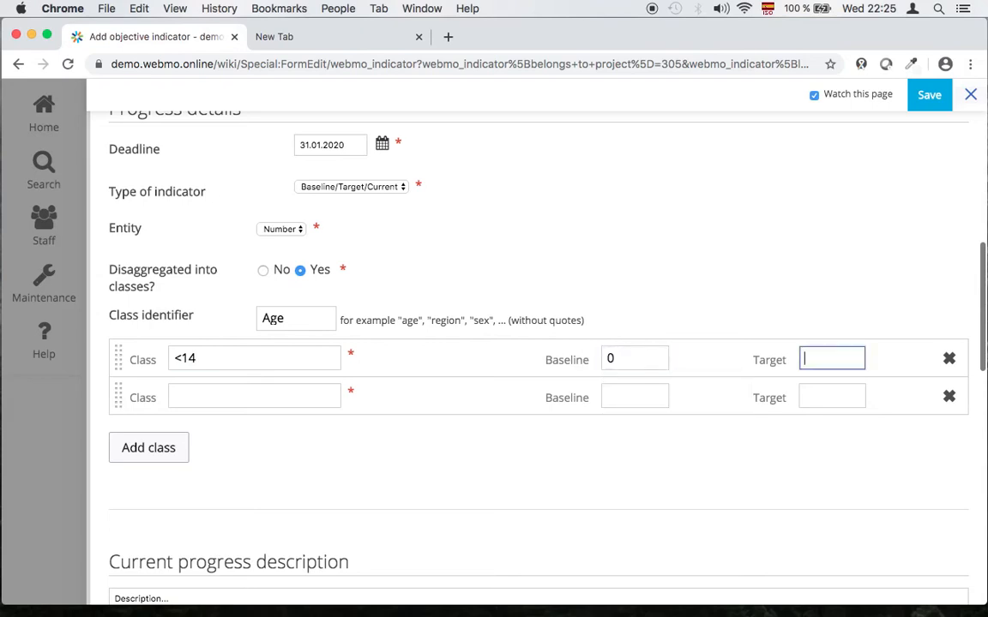
{"action": "type", "text": "50"}
- Define the second age class as "14<30" with baseline 0 and target 60
{"action": "left_click", "coordinate": [292, 397]}
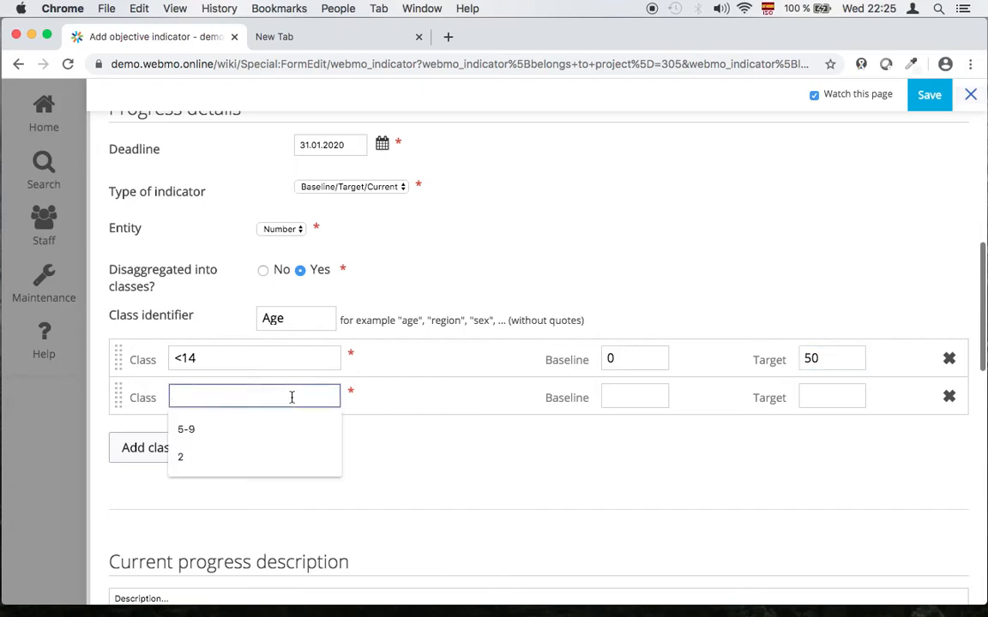
{"action": "type", "text": "14<"}
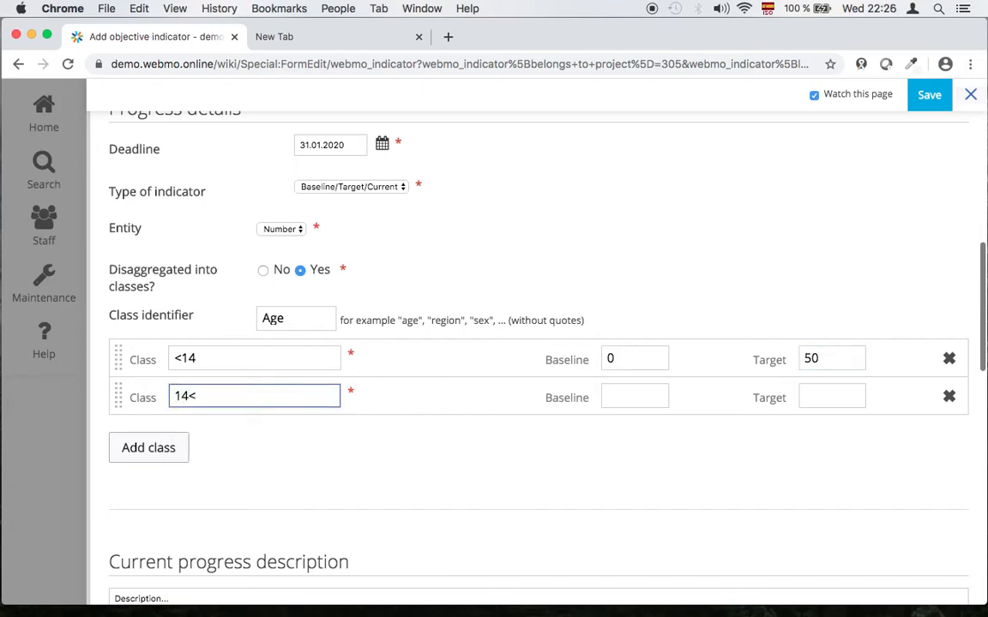
{"action": "type", "text": "30"}
{"action": "left_click", "coordinate": [630, 392]}
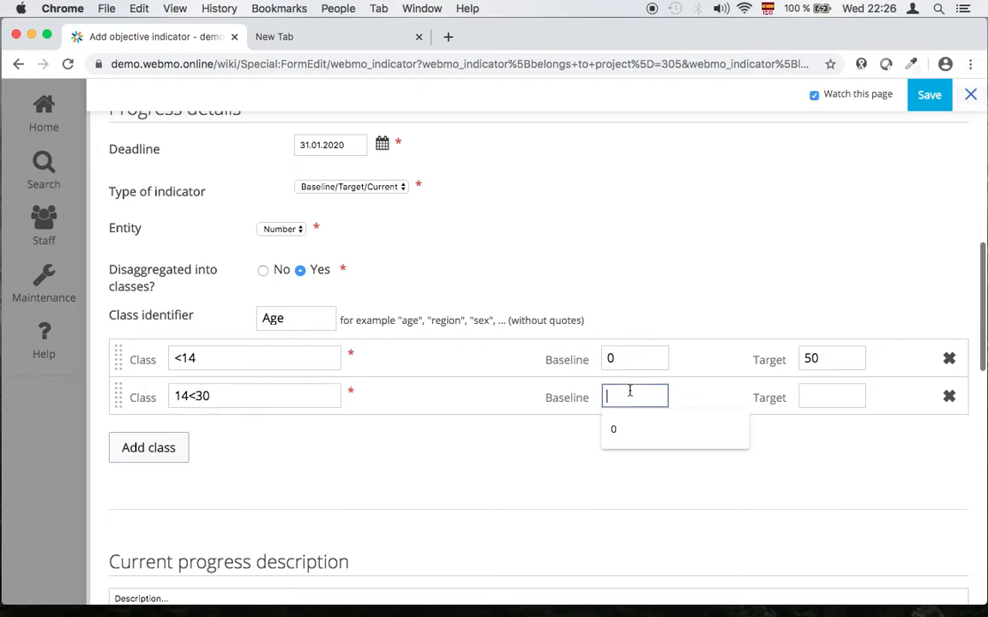
{"action": "type", "text": "0"}
{"action": "key", "text": "Tab"}
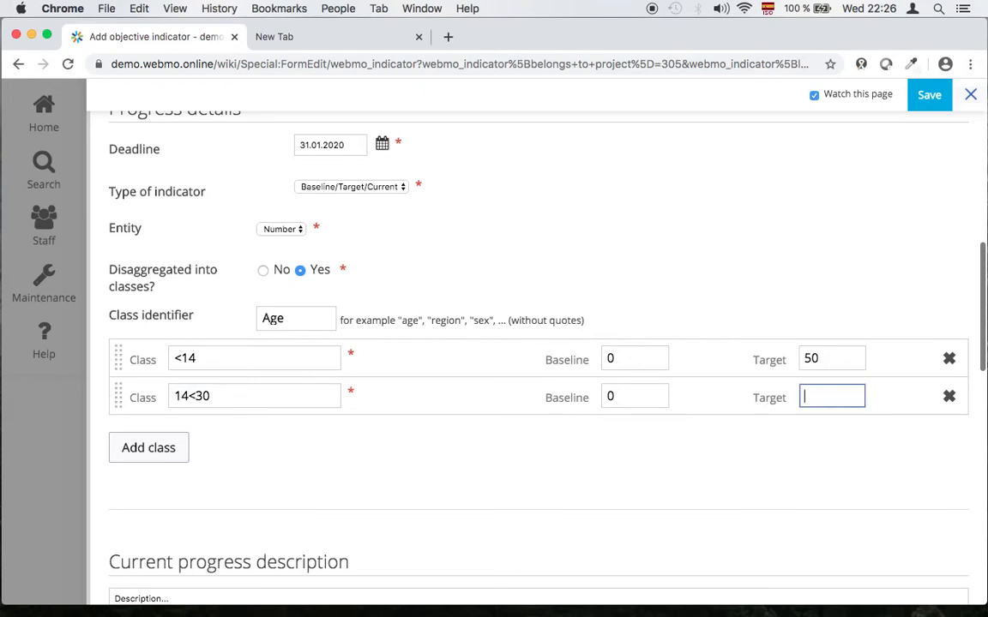
{"action": "type", "text": "60"}
- Add a third age class ">30" with baseline 0 and target 80, and save the new objective indicator
{"action": "left_click", "coordinate": [153, 448]}
{"action": "left_click", "coordinate": [203, 436]}
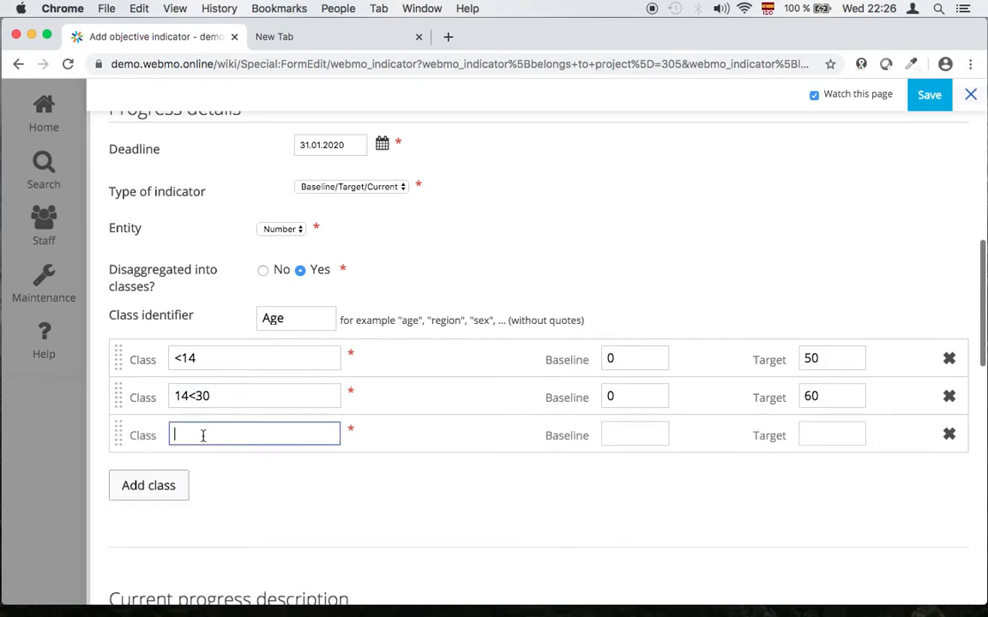
{"action": "type", "text": ">30"}
{"action": "left_click", "coordinate": [614, 435]}
{"action": "type", "text": "0"}
{"action": "key", "text": "Tab"}
{"action": "type", "text": "80"}
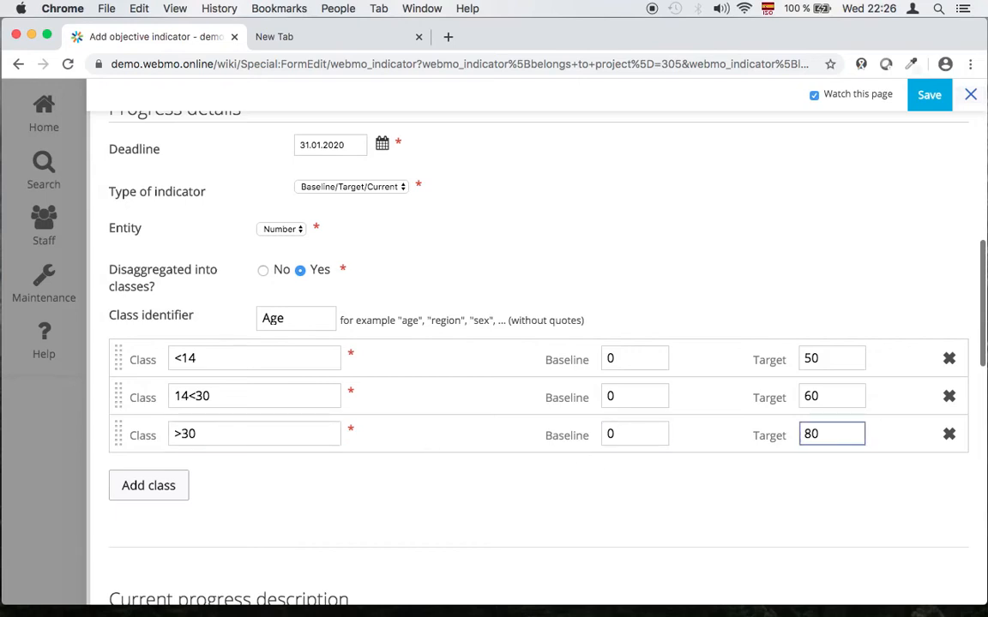
{"action": "scroll", "coordinate": [517, 262], "scroll_direction": "down", "scroll_amount": 2}
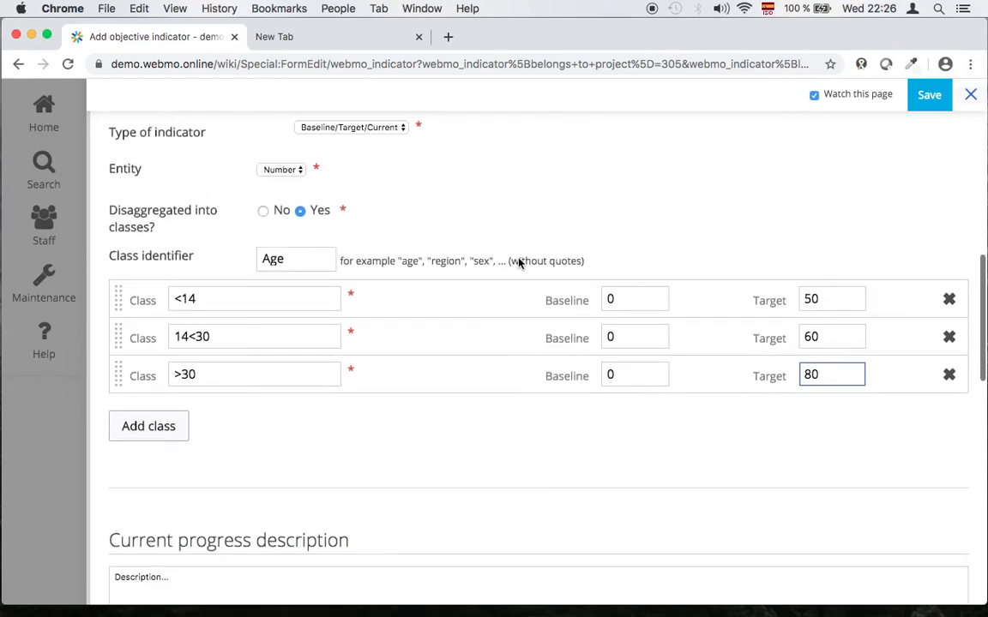
{"action": "left_click", "coordinate": [922, 105]}
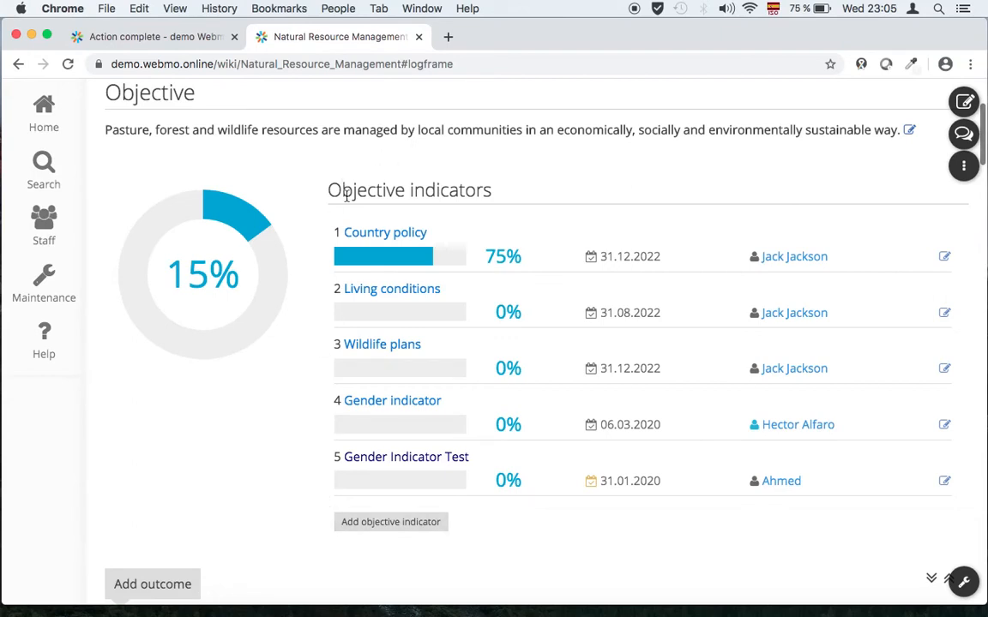
- Open the Gender Indicator Test objective indicator and examine its progress details by age class
{"action": "left_click", "coordinate": [329, 460]}
{"action": "left_click", "coordinate": [339, 458]}
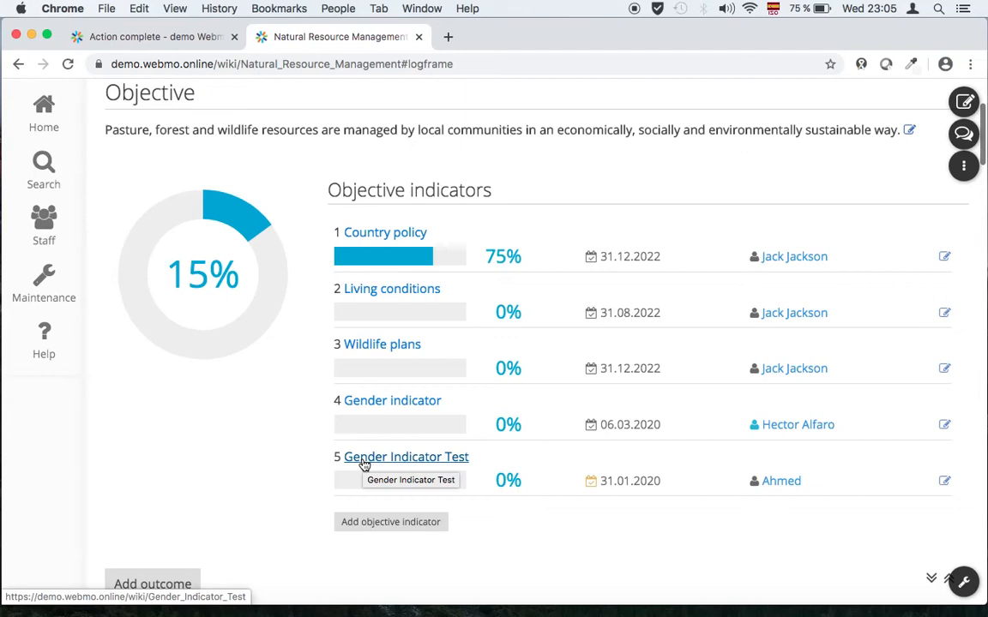
{"action": "left_click", "coordinate": [374, 459]}
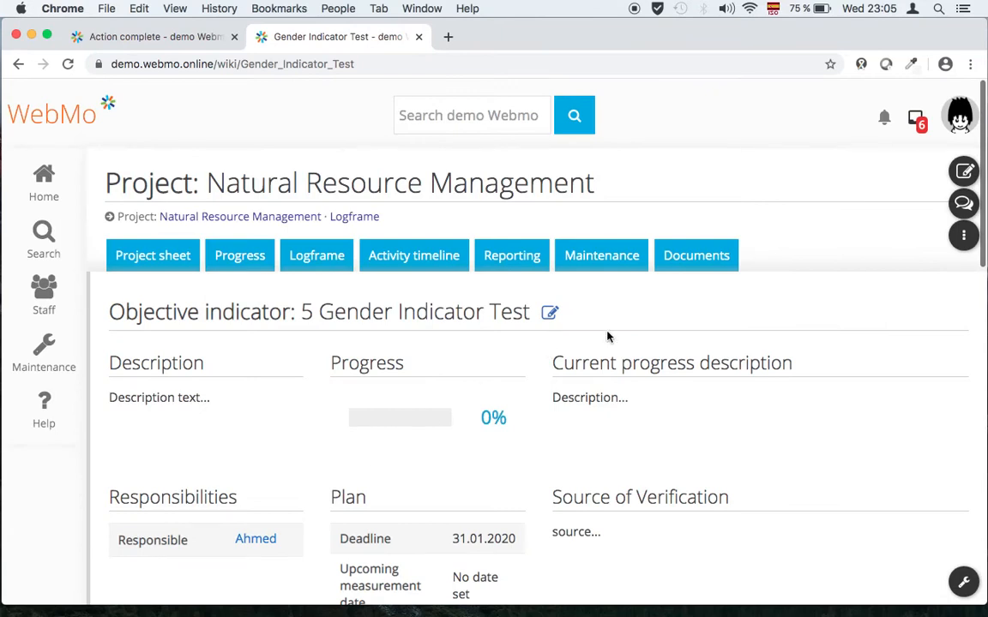
{"action": "scroll", "coordinate": [683, 326], "scroll_direction": "down", "scroll_amount": 3}
{"action": "scroll", "coordinate": [683, 326], "scroll_direction": "down", "scroll_amount": 8}
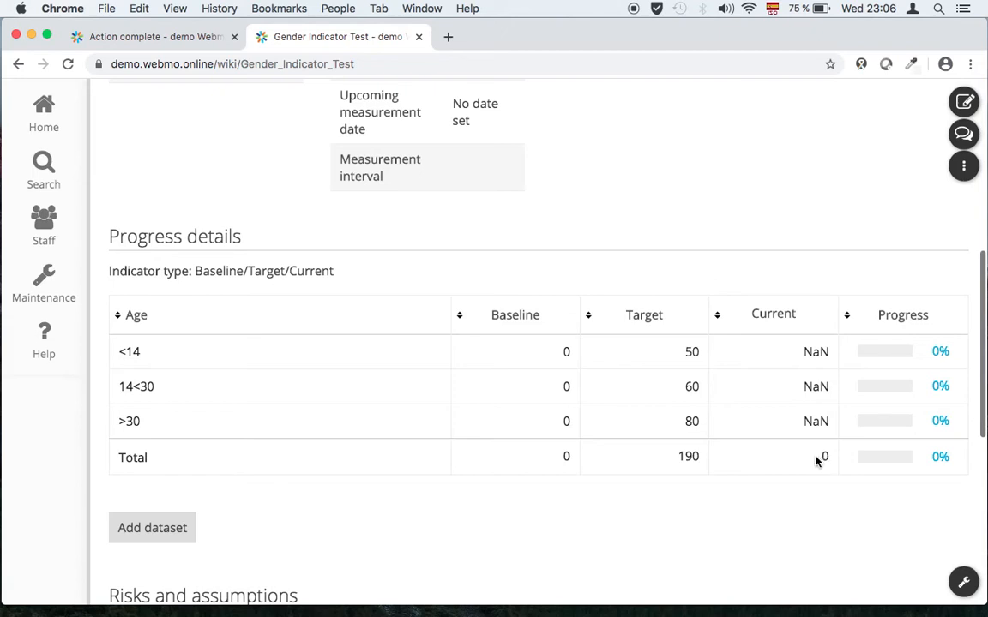
{"action": "scroll", "coordinate": [374, 434], "scroll_direction": "down", "scroll_amount": 1}
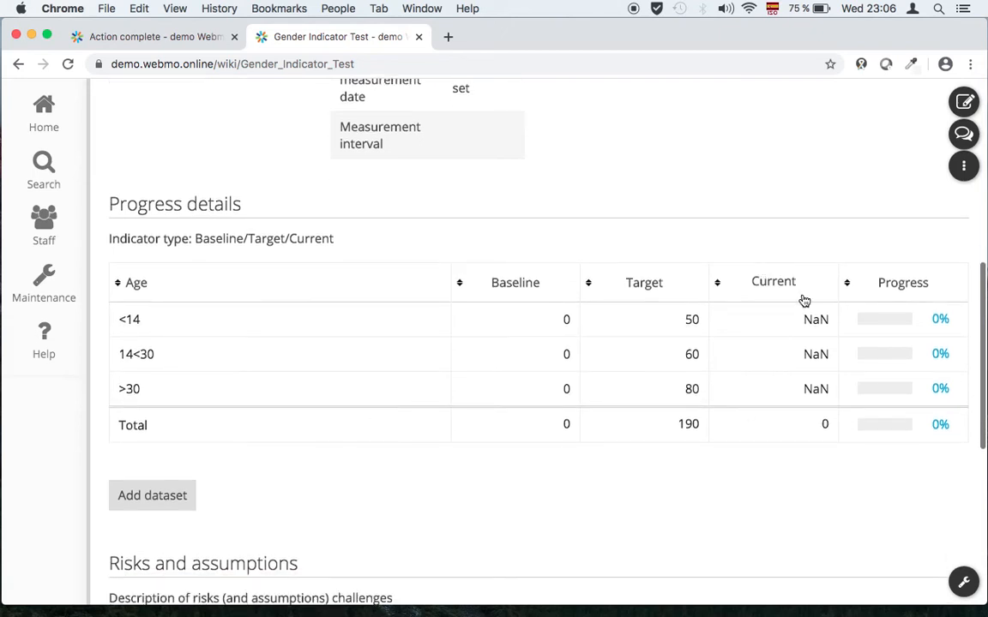
- Start a new dataset for the indicator and set its date to 29.01.2020
{"action": "left_click", "coordinate": [158, 504]}
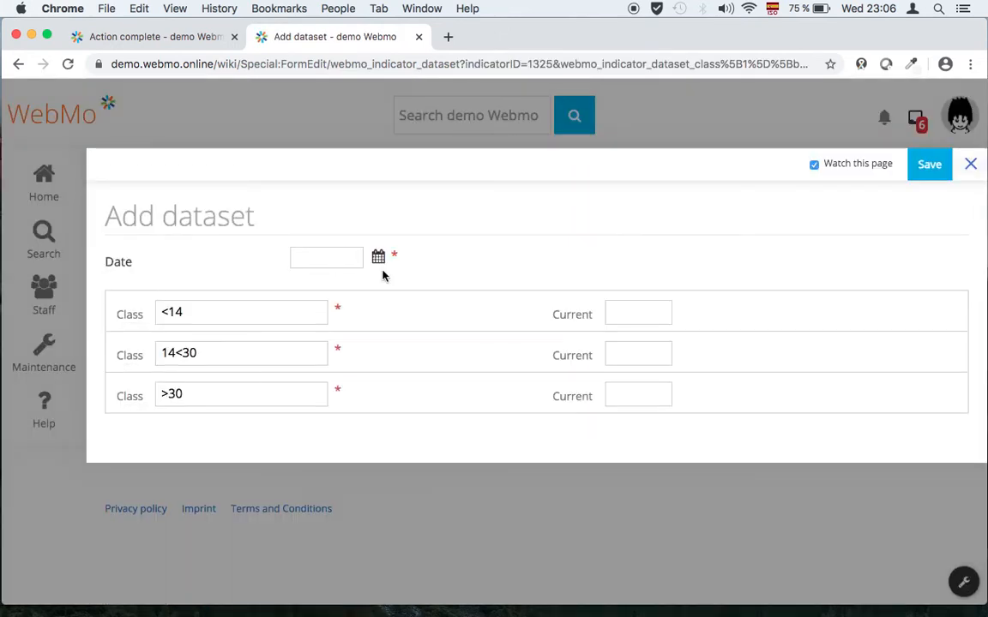
{"action": "left_click", "coordinate": [379, 259]}
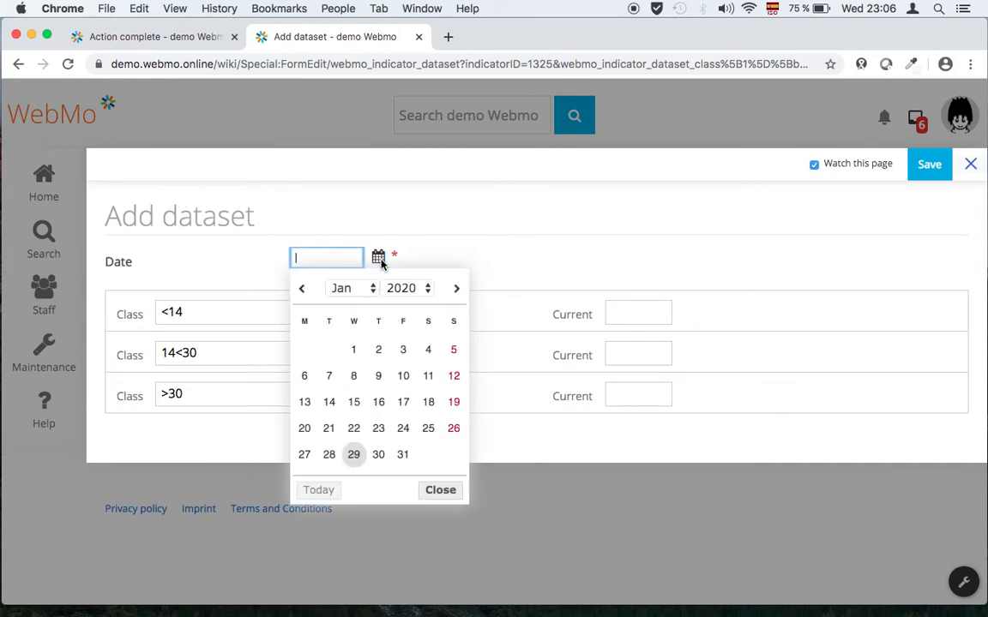
{"action": "left_click", "coordinate": [354, 457]}
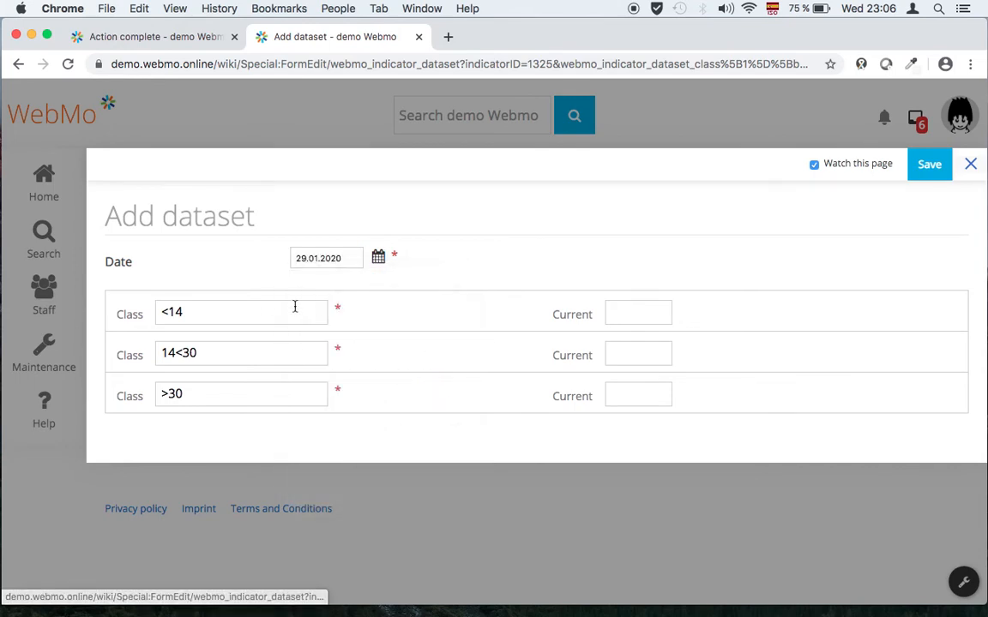
- Enter current values 35 for class "<14", 45 for "14<30" and 55 for ">30", and save the dataset
{"action": "left_click", "coordinate": [635, 309]}
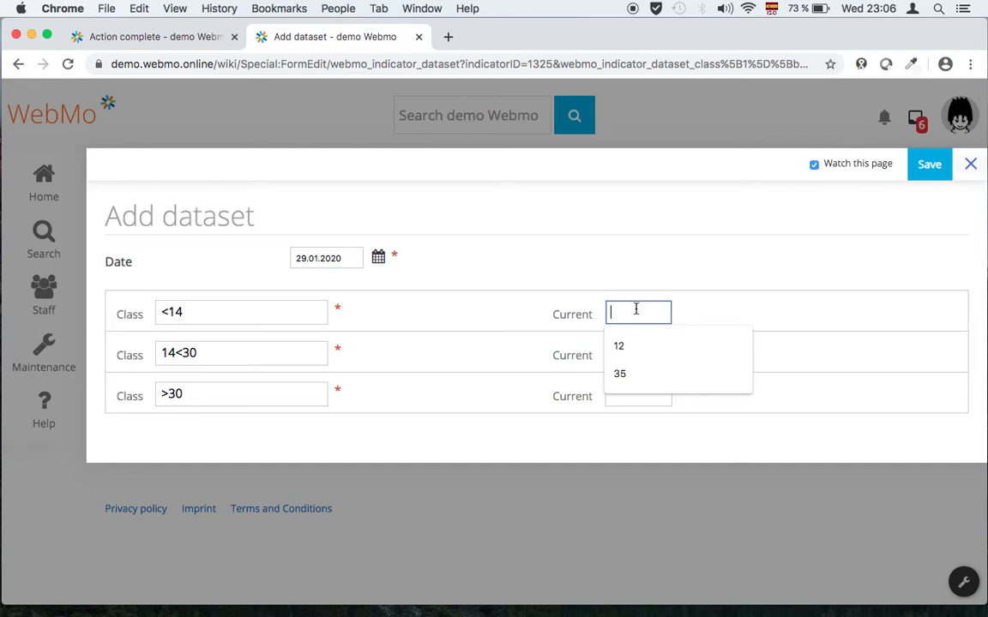
{"action": "type", "text": "35"}
{"action": "left_click", "coordinate": [631, 356]}
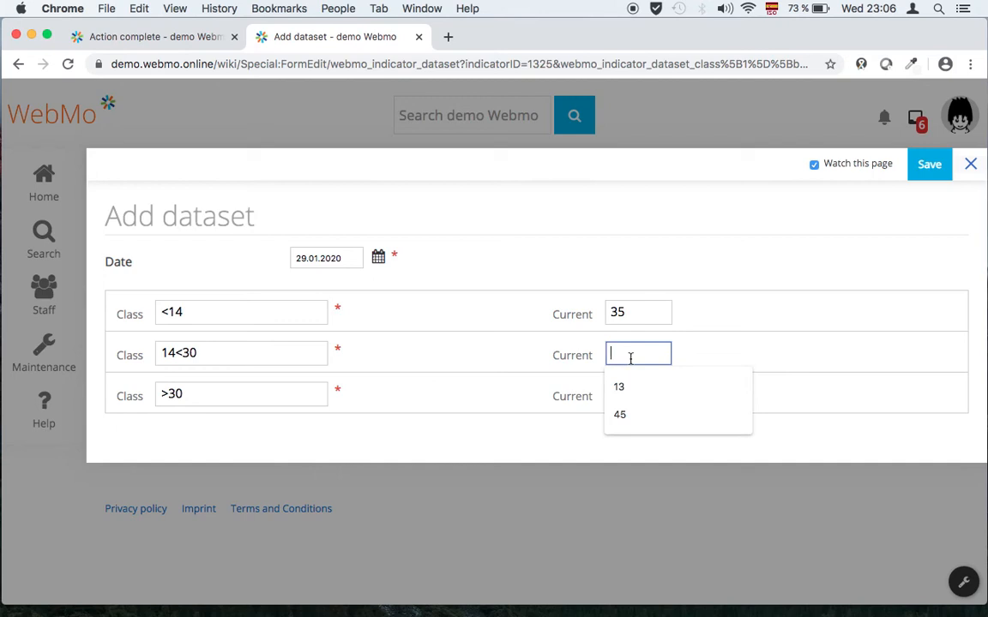
{"action": "type", "text": "45"}
{"action": "left_click", "coordinate": [626, 396]}
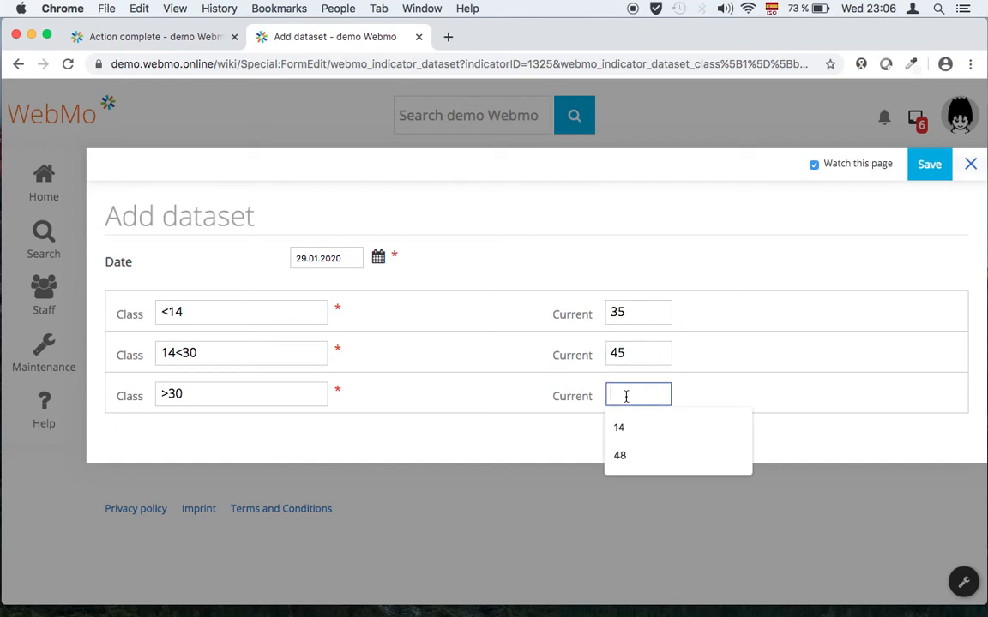
{"action": "type", "text": "55"}
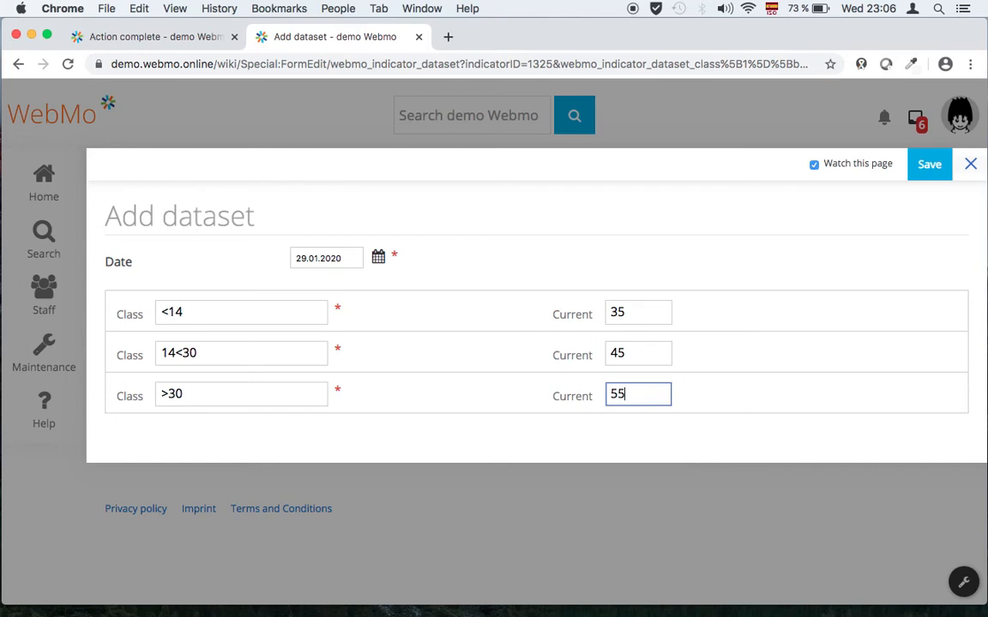
{"action": "left_click", "coordinate": [926, 175]}
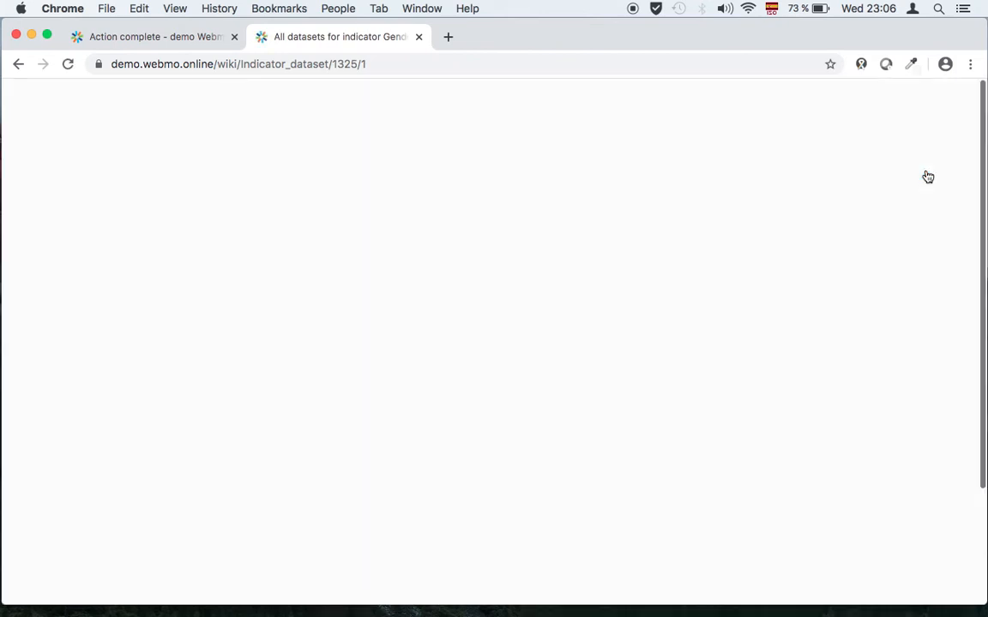
- Review the saved dataset, return to the Gender Indicator Test page and examine its overall and per-class progress
{"action": "scroll", "coordinate": [808, 236], "scroll_direction": "down", "scroll_amount": 3}
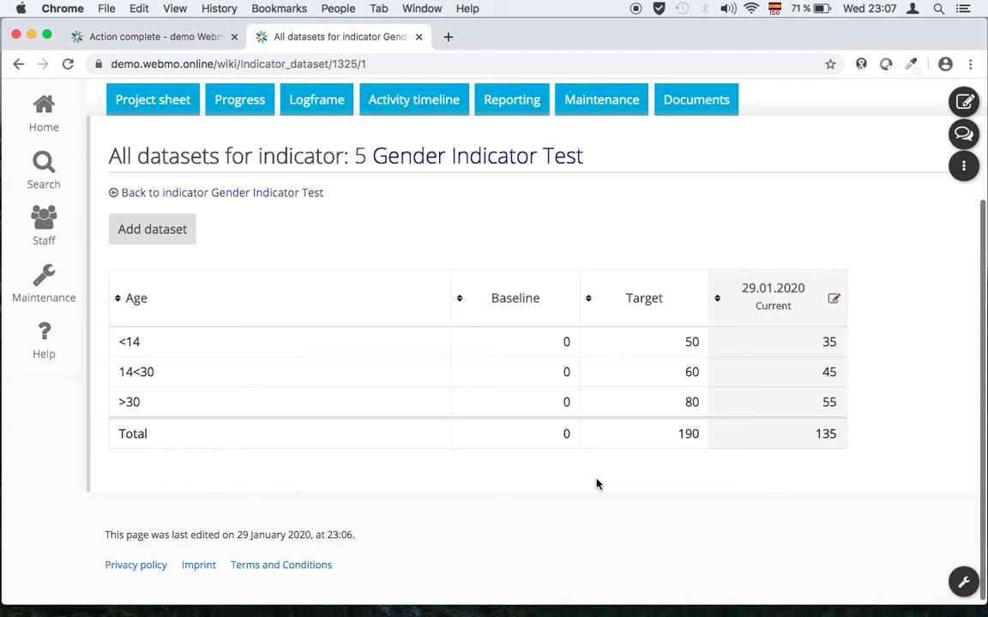
{"action": "left_click", "coordinate": [257, 194]}
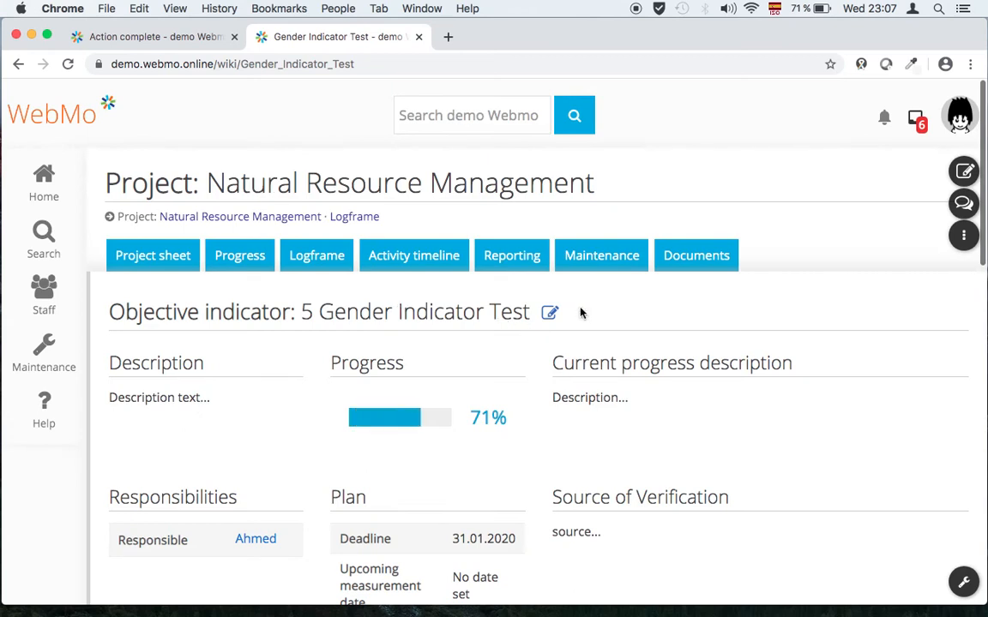
{"action": "scroll", "coordinate": [580, 313], "scroll_direction": "down", "scroll_amount": 2}
{"action": "scroll", "coordinate": [579, 313], "scroll_direction": "down", "scroll_amount": 1}
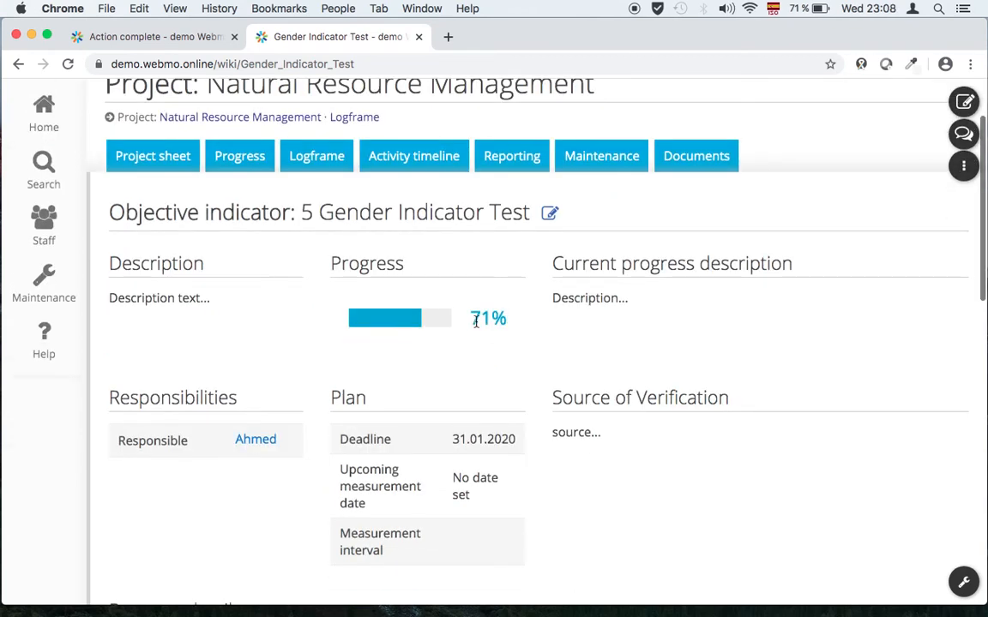
{"action": "scroll", "coordinate": [717, 312], "scroll_direction": "down", "scroll_amount": 5}
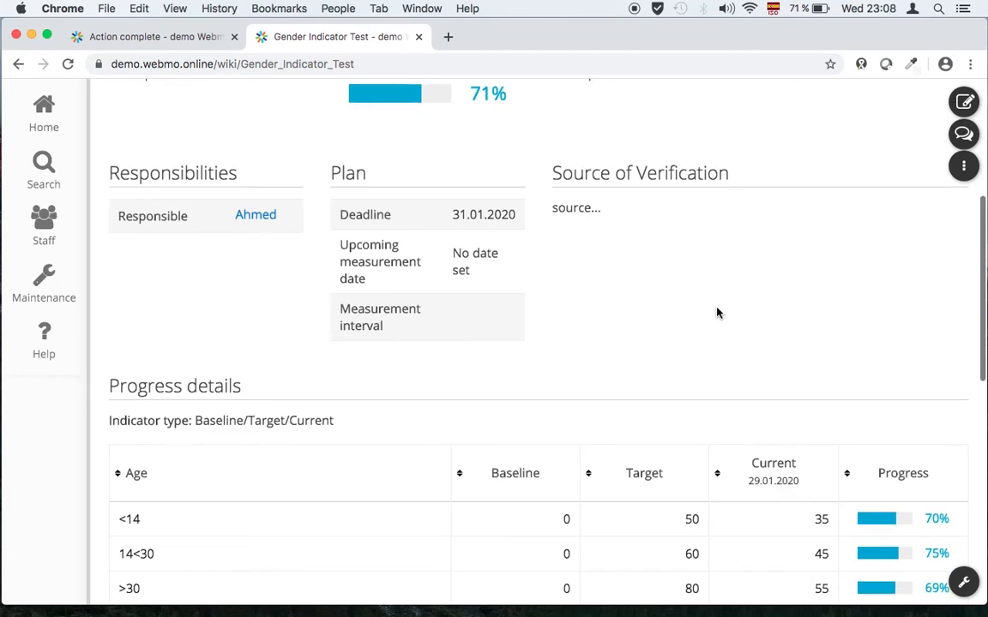
{"action": "scroll", "coordinate": [717, 312], "scroll_direction": "down", "scroll_amount": 1}
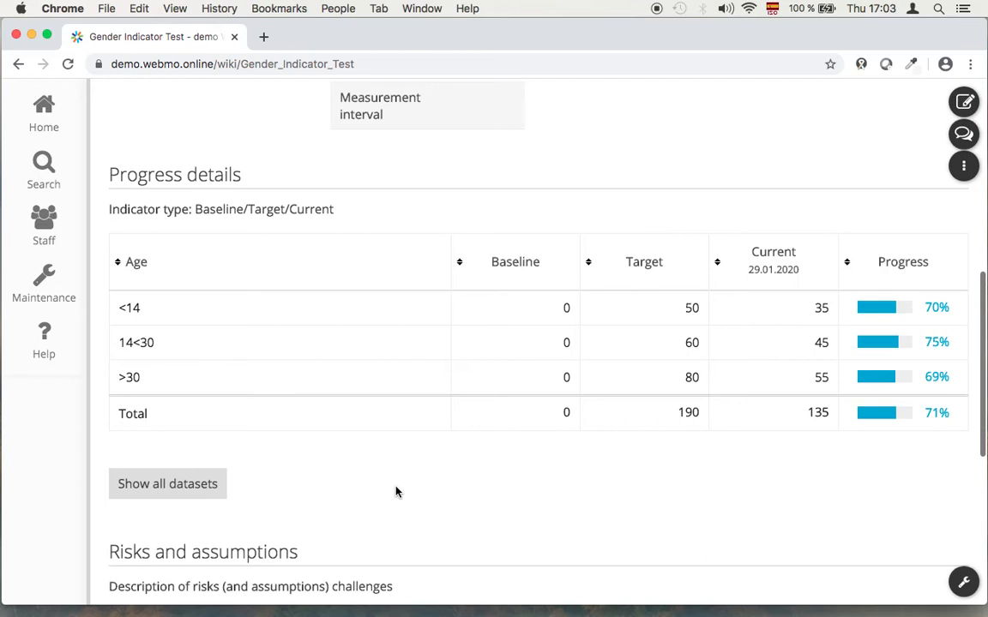
- Return to the project's logframe and check the progress of the objective and its indicators
{"action": "scroll", "coordinate": [396, 492], "scroll_direction": "up", "scroll_amount": 10}
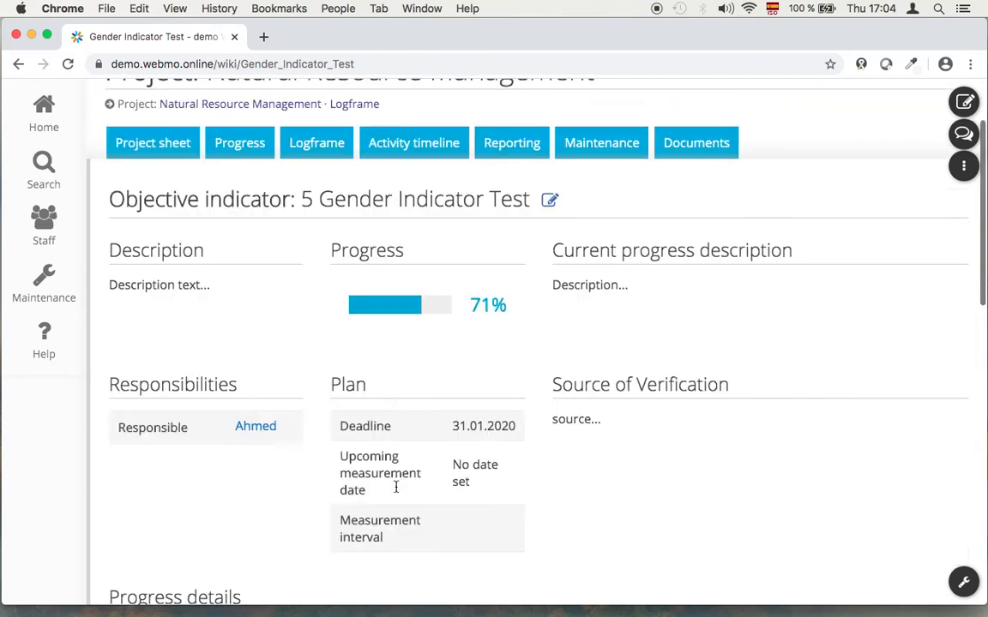
{"action": "left_click", "coordinate": [318, 268]}
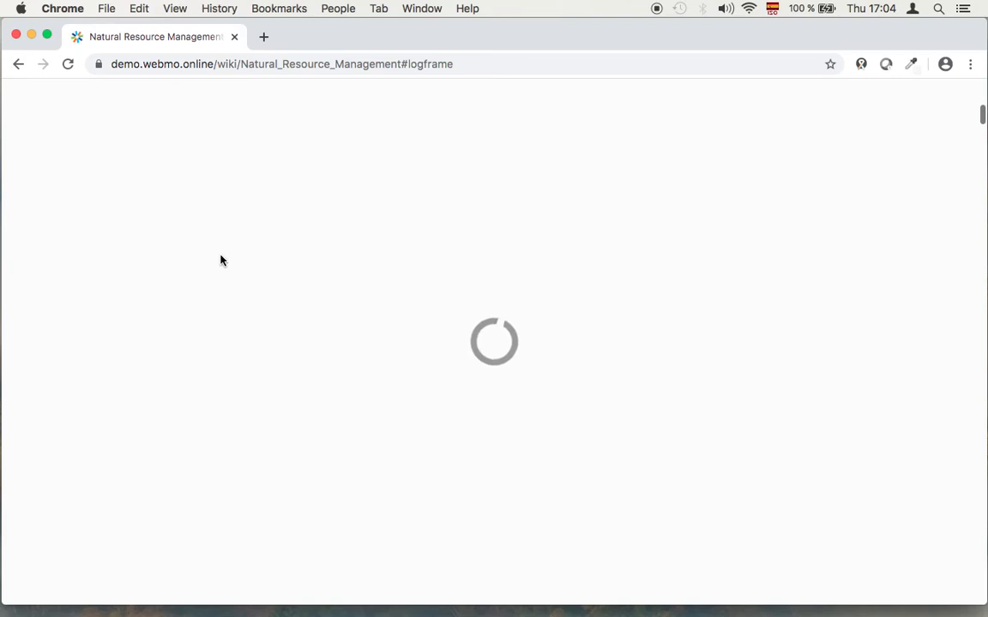
{"action": "scroll", "coordinate": [221, 260], "scroll_direction": "up", "scroll_amount": 20}
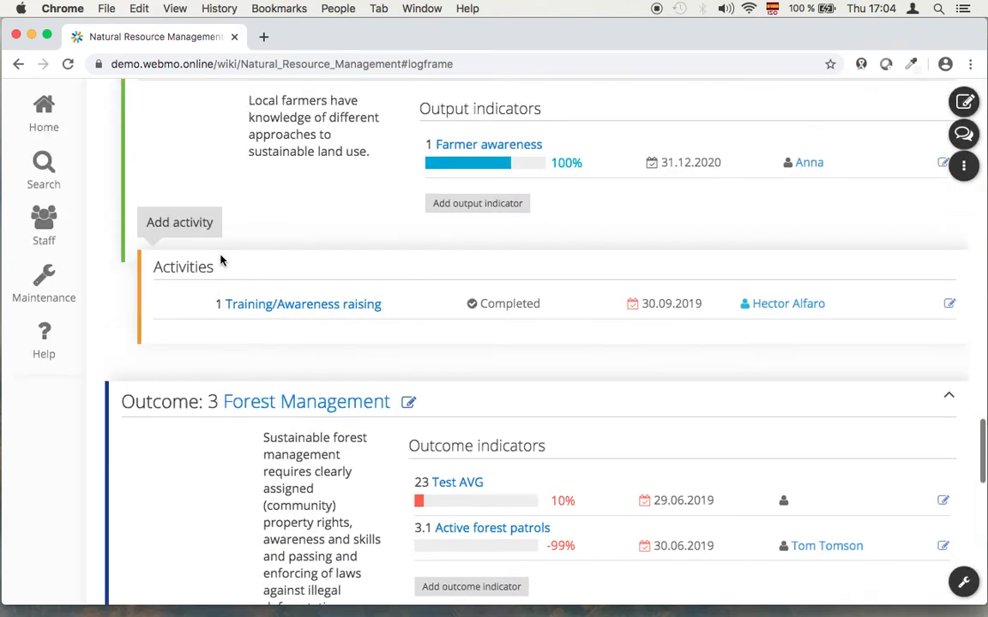
{"action": "scroll", "coordinate": [220, 260], "scroll_direction": "up", "scroll_amount": 15}
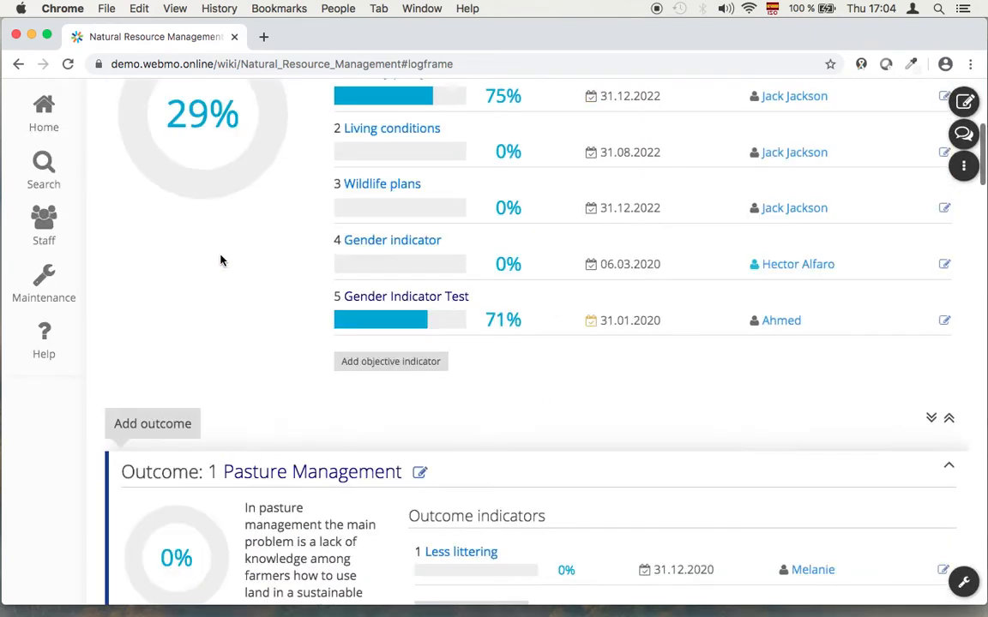
{"action": "scroll", "coordinate": [221, 255], "scroll_direction": "down", "scroll_amount": 3}
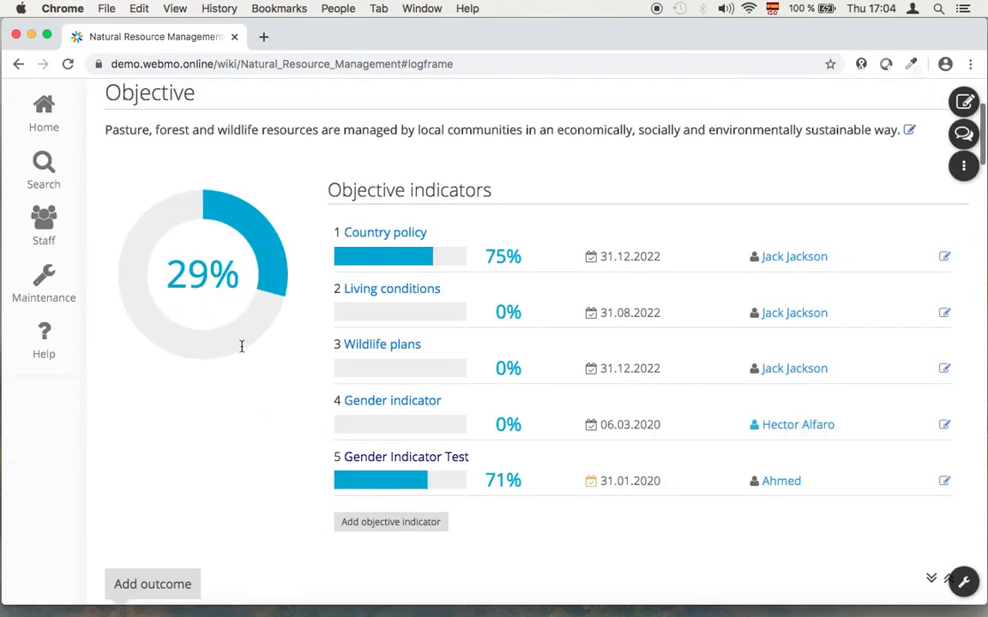
- Start a new objective indicator with the short name "Law Indicator" and reference ID 6
{"action": "left_click", "coordinate": [377, 530]}
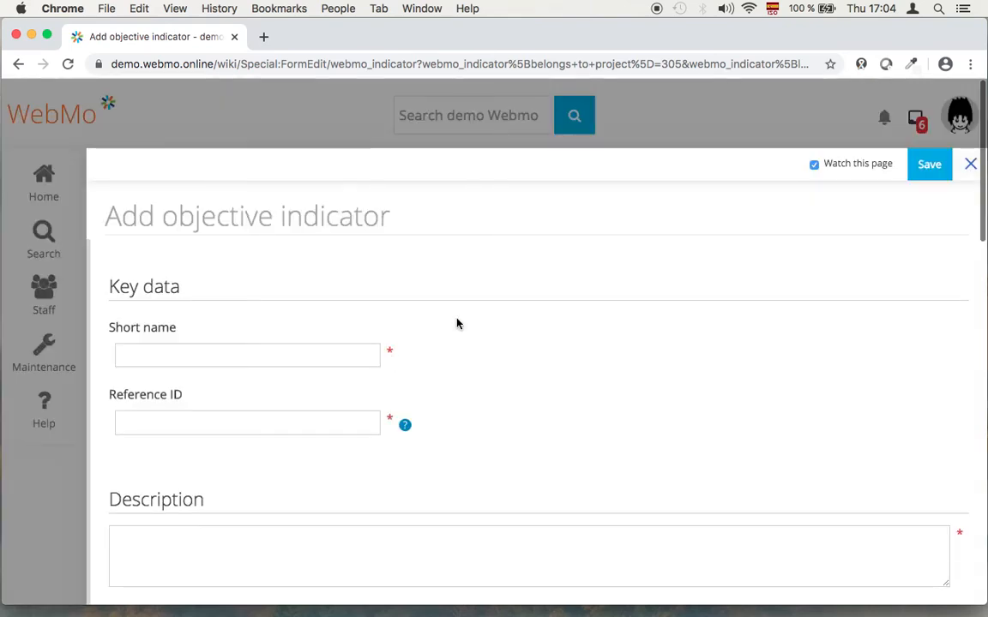
{"action": "scroll", "coordinate": [337, 298], "scroll_direction": "down", "scroll_amount": 1}
{"action": "left_click", "coordinate": [295, 302]}
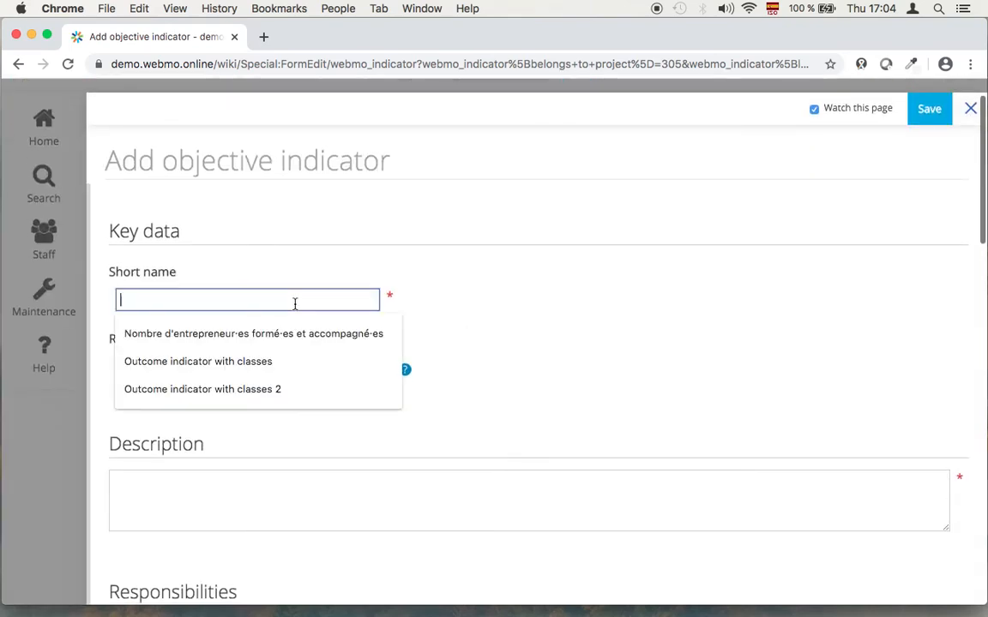
{"action": "type", "text": "La"}
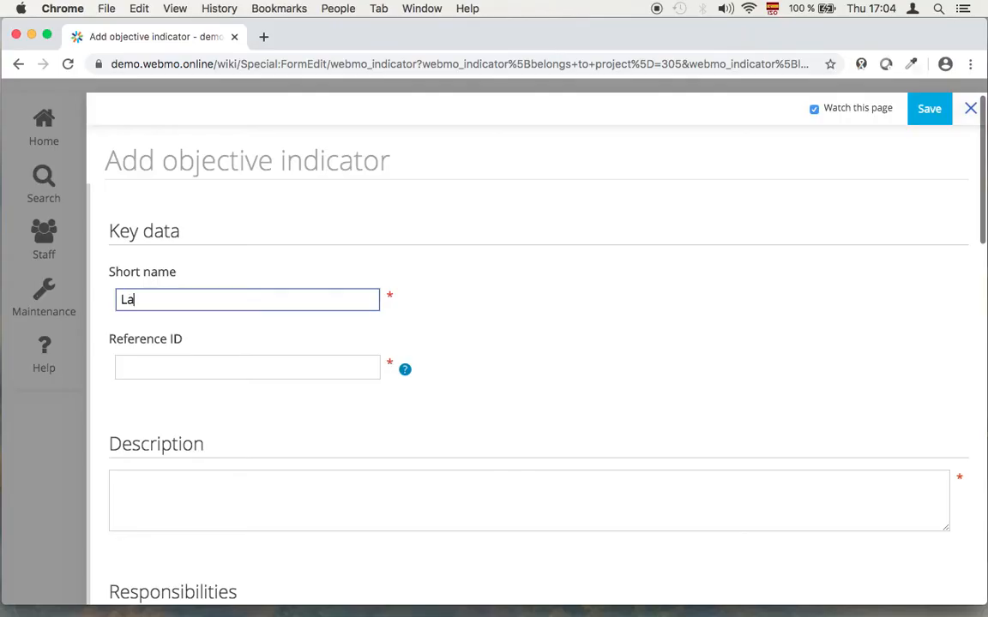
{"action": "type", "text": "w Indicator"}
{"action": "key", "text": "Tab"}
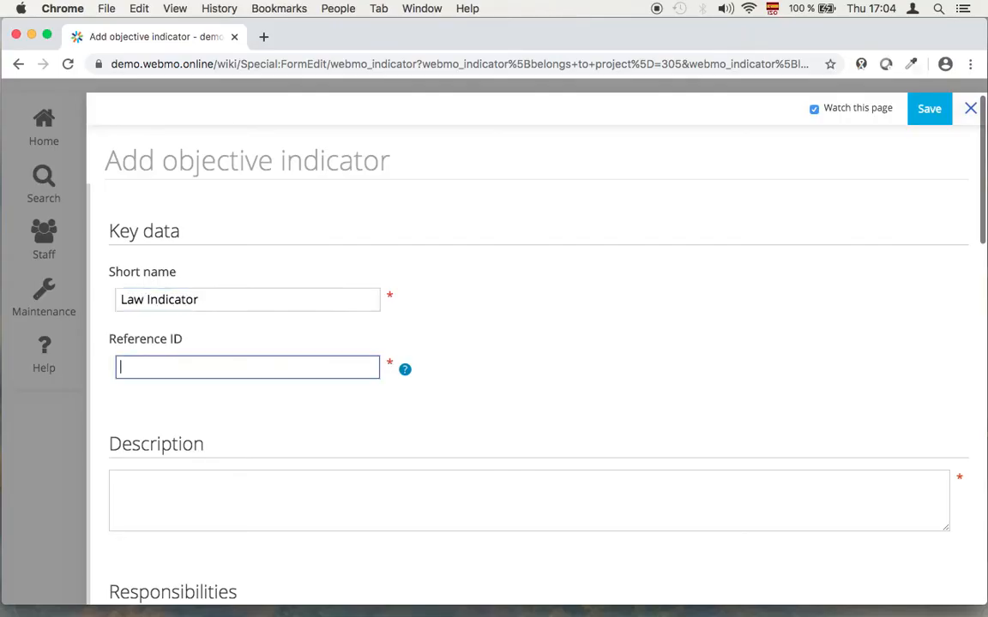
- Enter "description" as the indicator's description and assign a responsible person
{"action": "scroll", "coordinate": [476, 353], "scroll_direction": "down", "scroll_amount": 3}
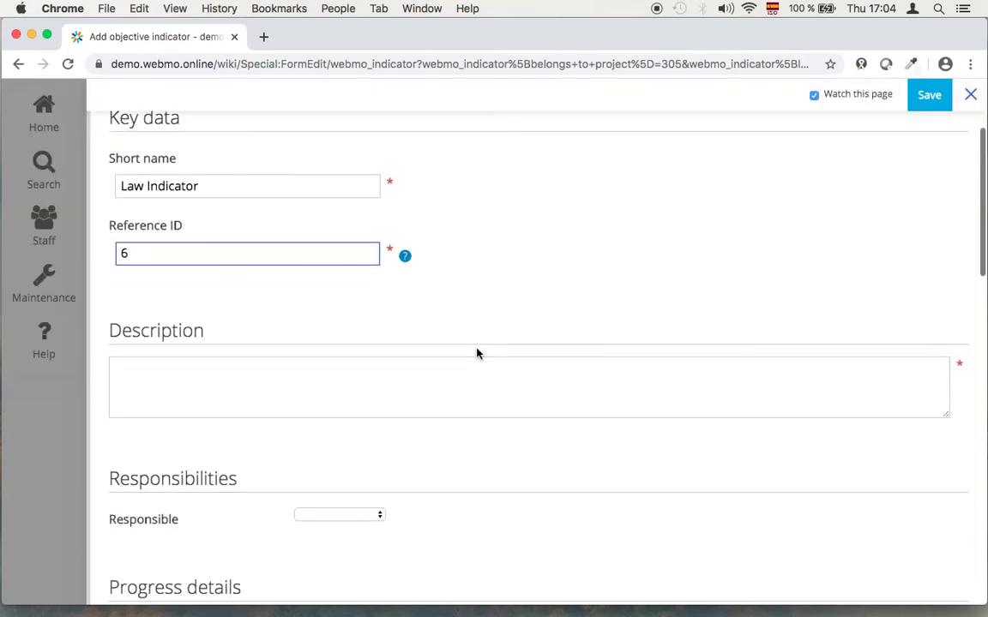
{"action": "left_click", "coordinate": [455, 363]}
{"action": "type", "text": "description"}
{"action": "scroll", "coordinate": [367, 287], "scroll_direction": "down", "scroll_amount": 5}
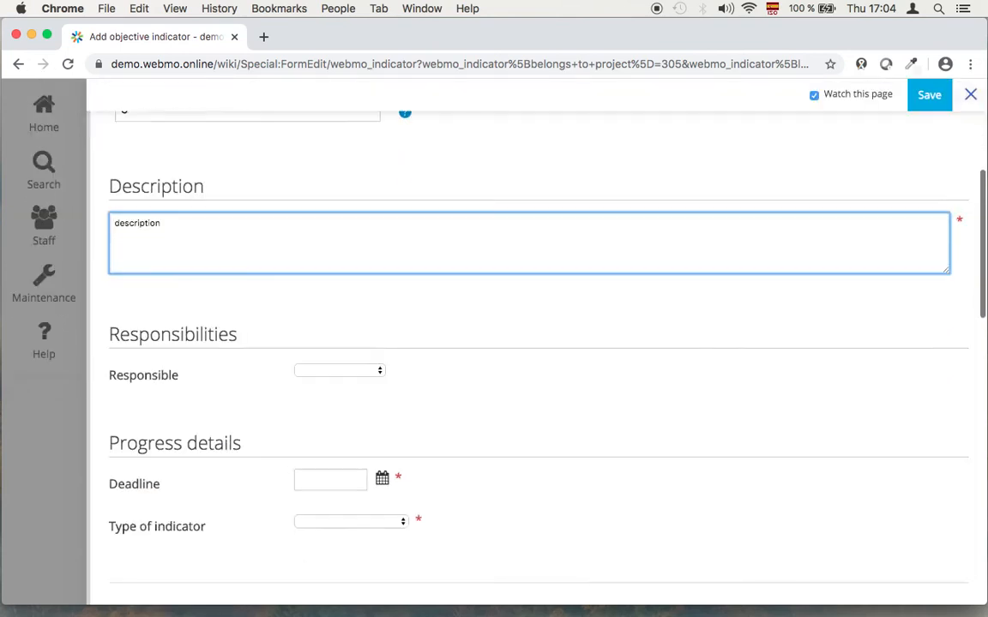
{"action": "left_click", "coordinate": [335, 237]}
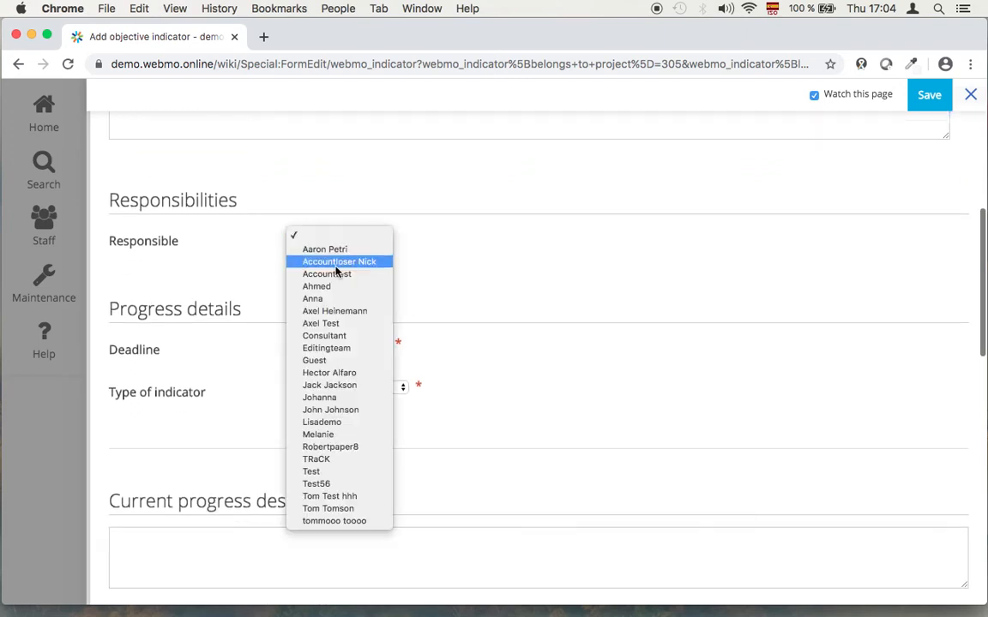
{"action": "left_click", "coordinate": [342, 374]}
- Set the indicator's deadline to 10.03.2020 and its type to Milestone indicator
{"action": "scroll", "coordinate": [386, 272], "scroll_direction": "down", "scroll_amount": 3}
{"action": "left_click", "coordinate": [364, 211]}
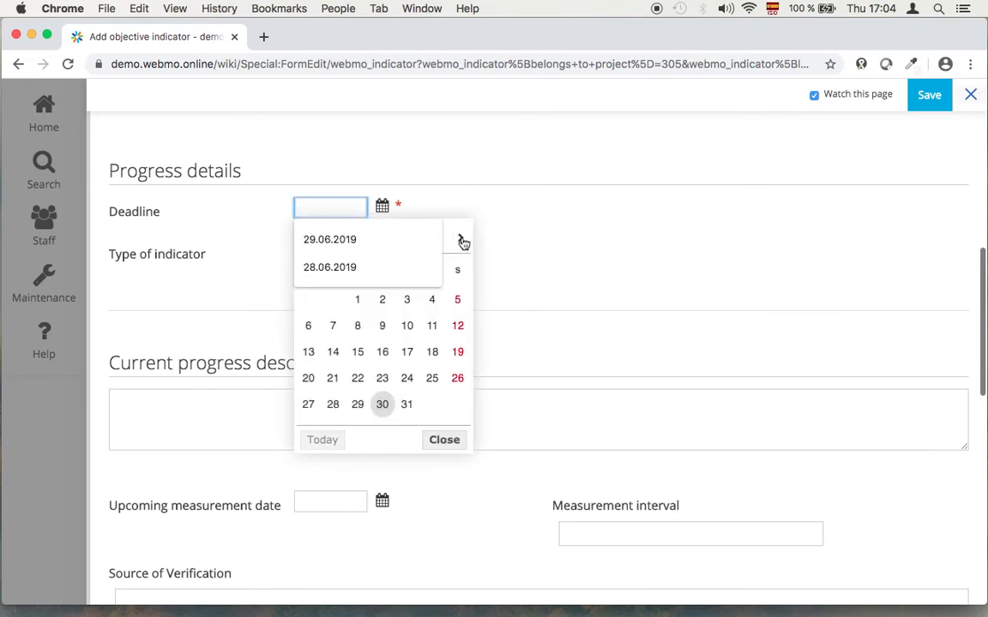
{"action": "left_click", "coordinate": [461, 241]}
{"action": "left_click", "coordinate": [461, 240]}
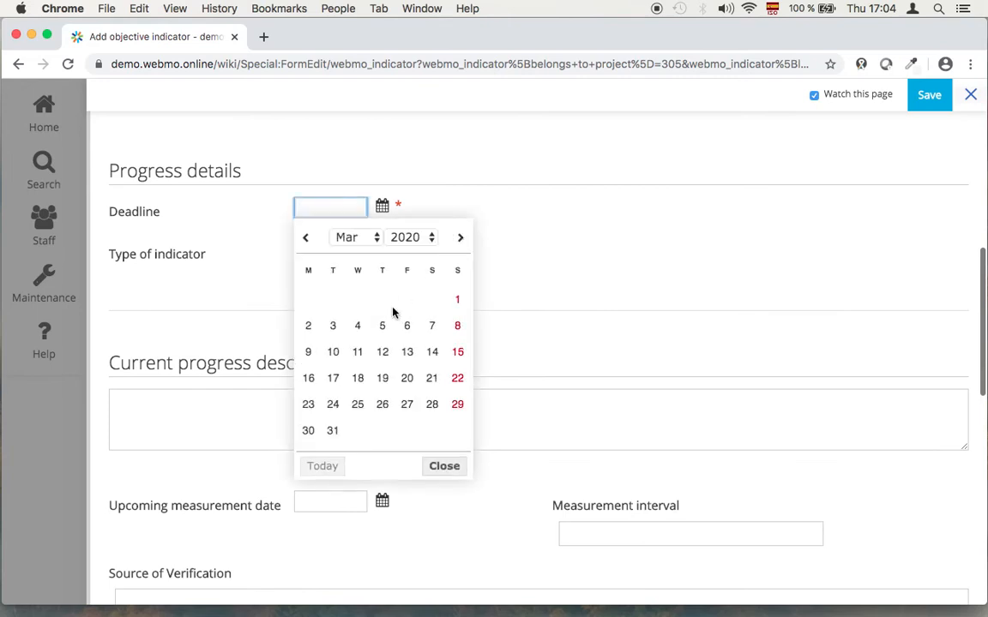
{"action": "left_click", "coordinate": [333, 353]}
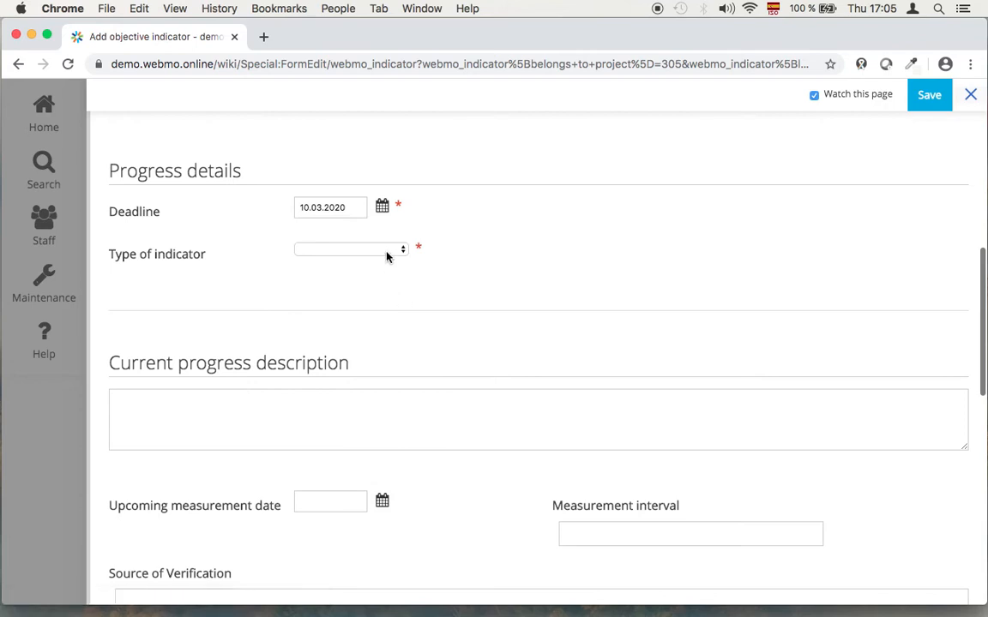
{"action": "left_click", "coordinate": [387, 256]}
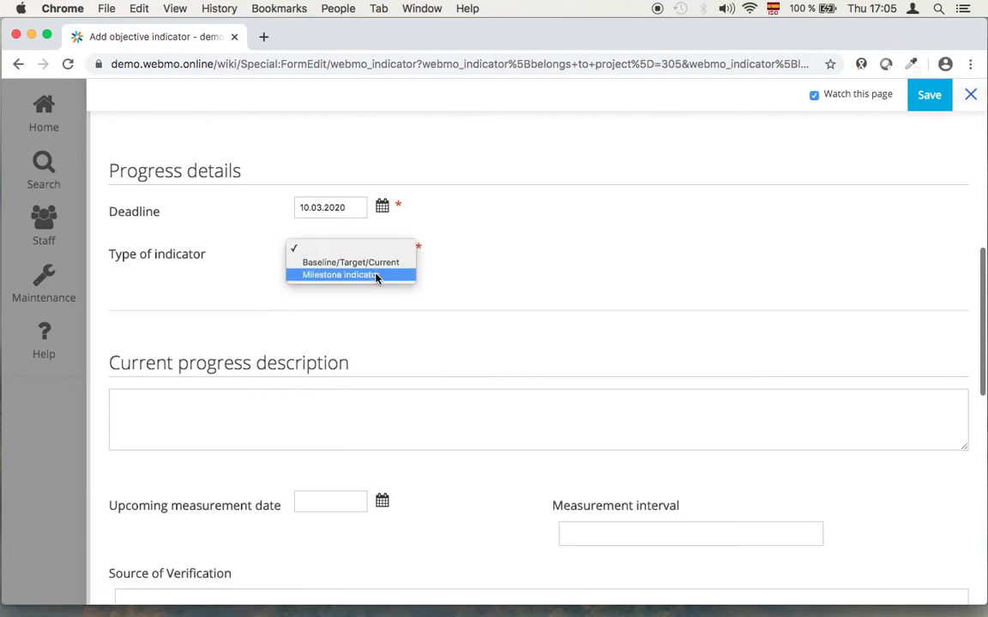
{"action": "left_click", "coordinate": [376, 276]}
- Describe the baseline as "No law exists" with date 30.01.2020 and the target as "Law implemented"
{"action": "scroll", "coordinate": [514, 257], "scroll_direction": "down", "scroll_amount": 3}
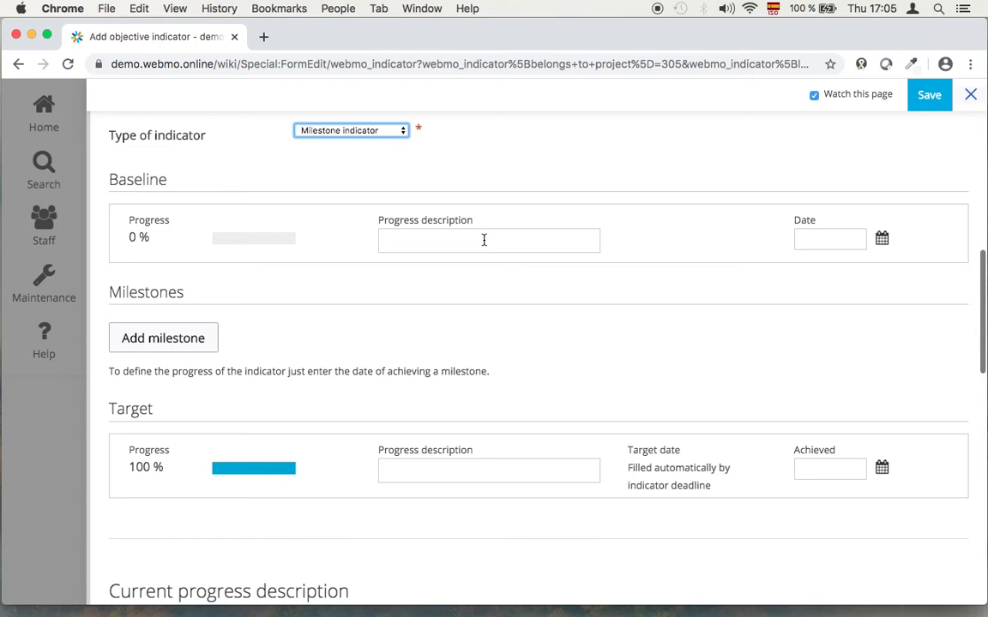
{"action": "left_click", "coordinate": [483, 240]}
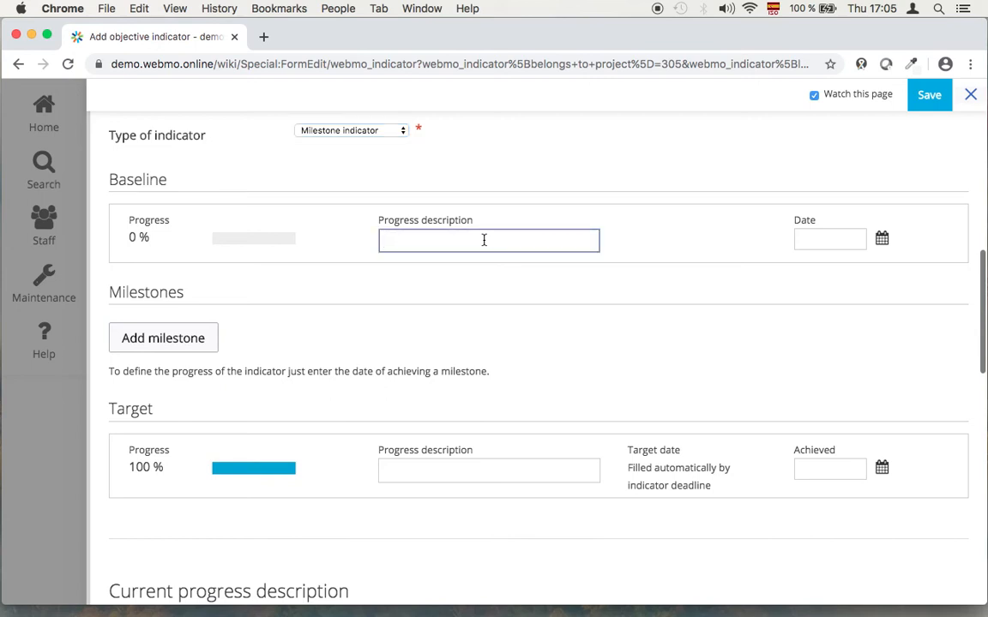
{"action": "type", "text": "No law exists"}
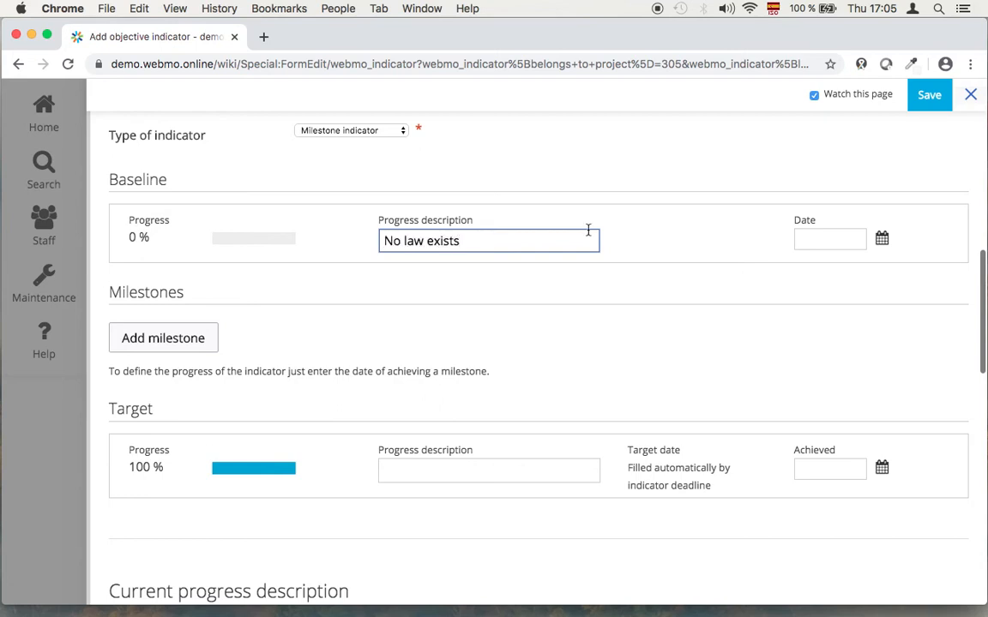
{"action": "left_click", "coordinate": [807, 235]}
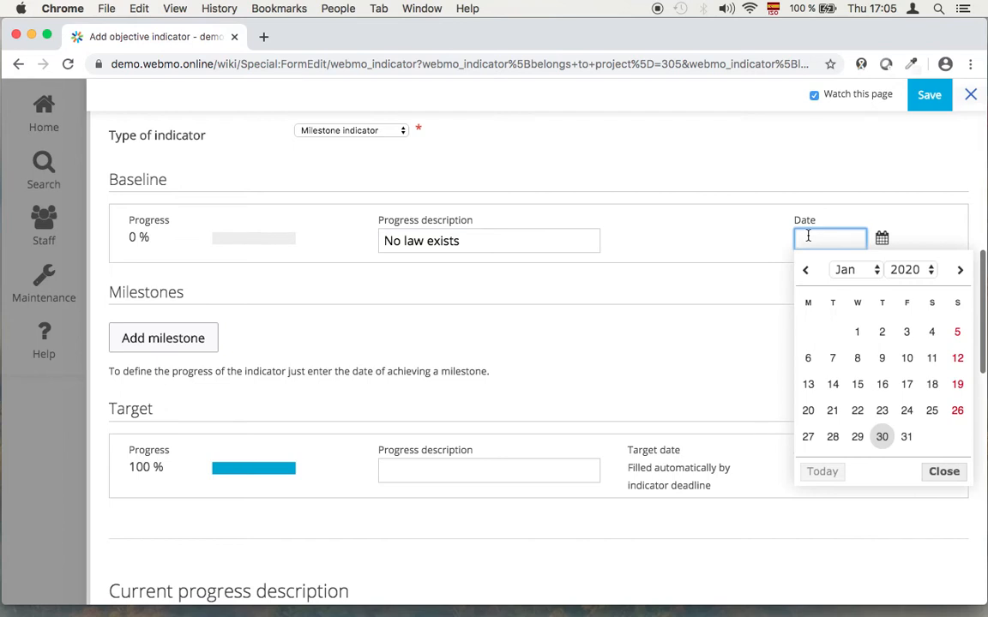
{"action": "left_click", "coordinate": [882, 436]}
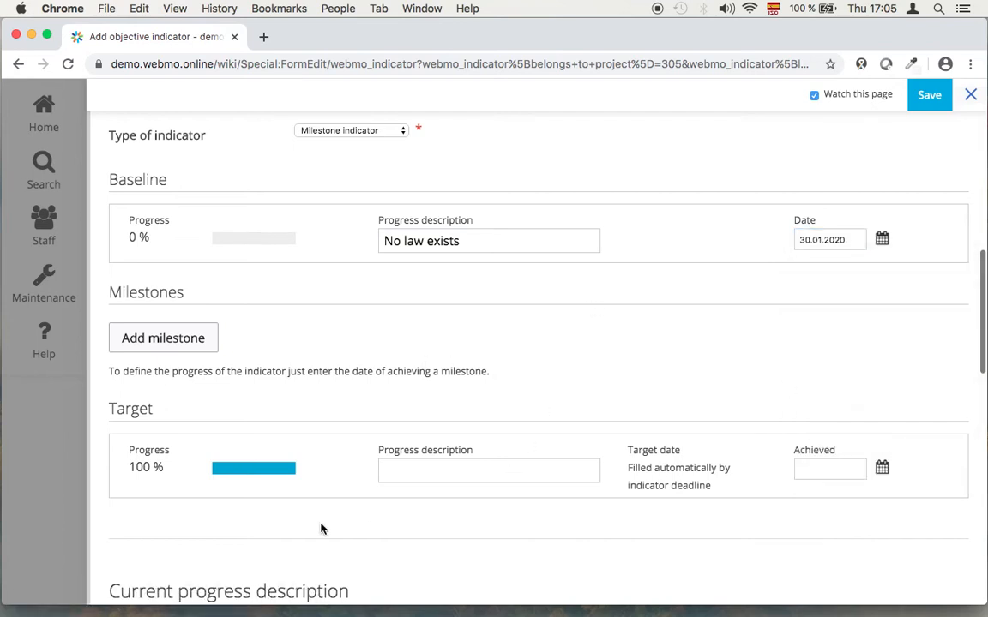
{"action": "left_click", "coordinate": [421, 474]}
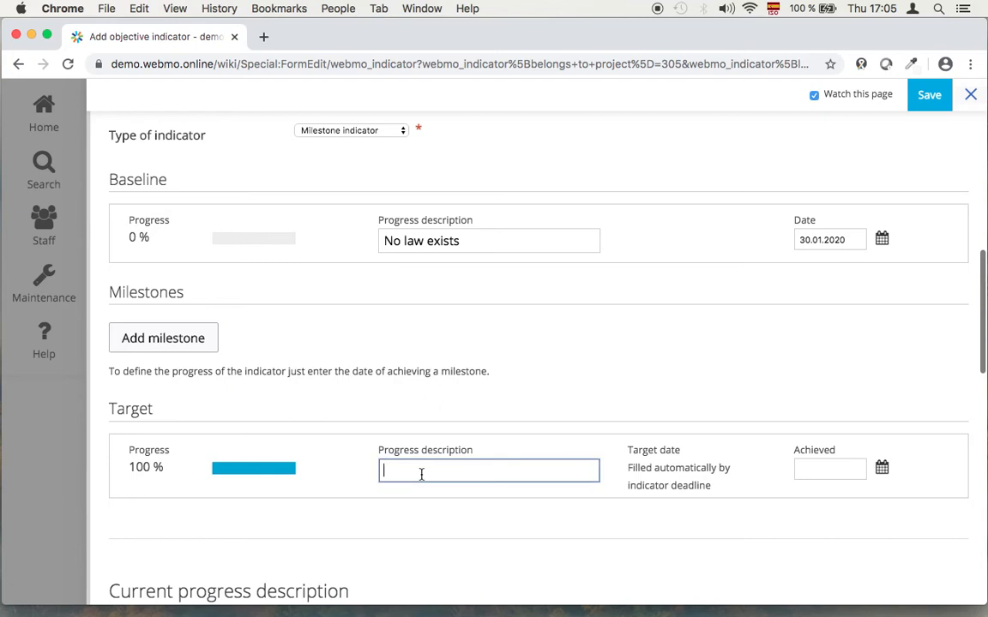
{"action": "type", "text": "Law implemented"}
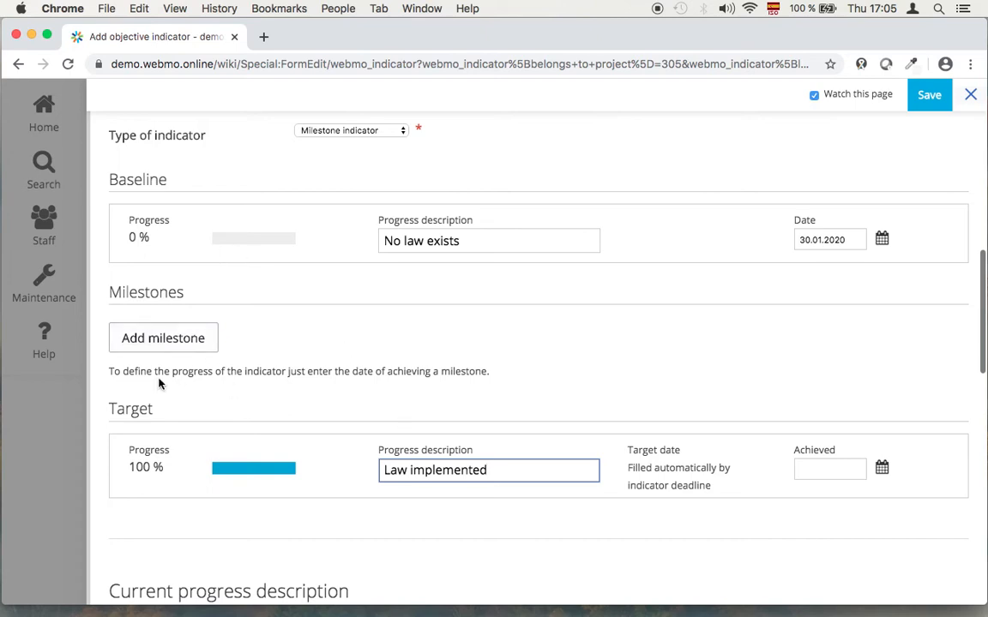
- Add a first milestone at 30 % progress with the description "Group established to discuss new law"
{"action": "left_click", "coordinate": [190, 341]}
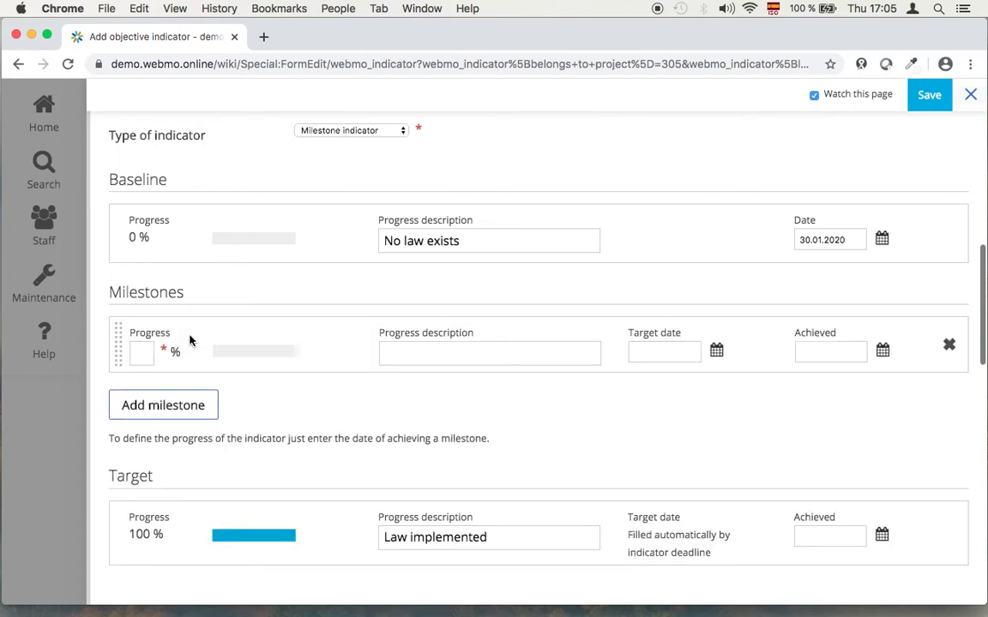
{"action": "left_click", "coordinate": [414, 354]}
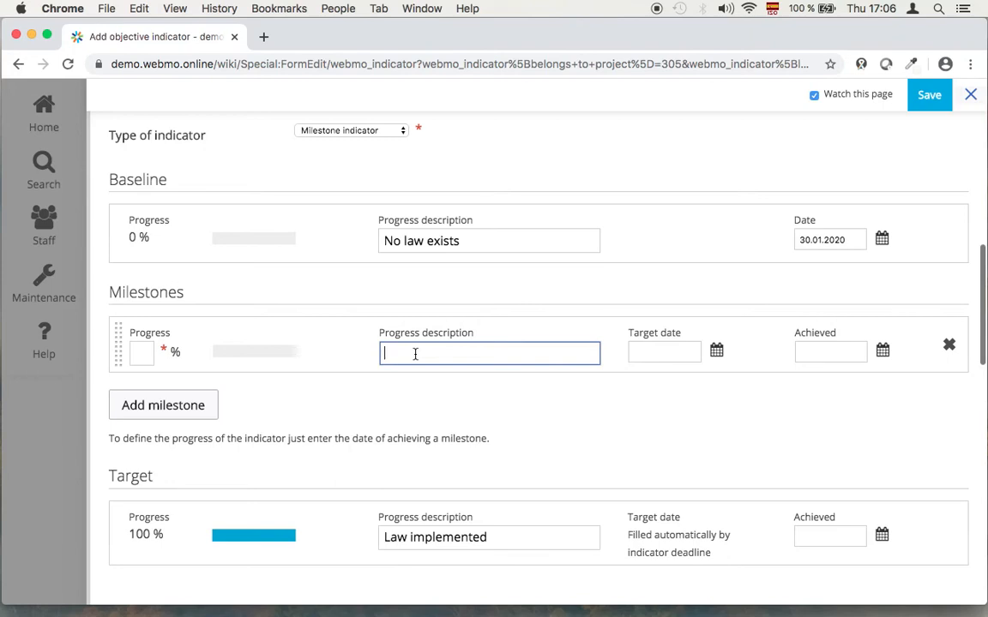
{"action": "type", "text": "Group established to"}
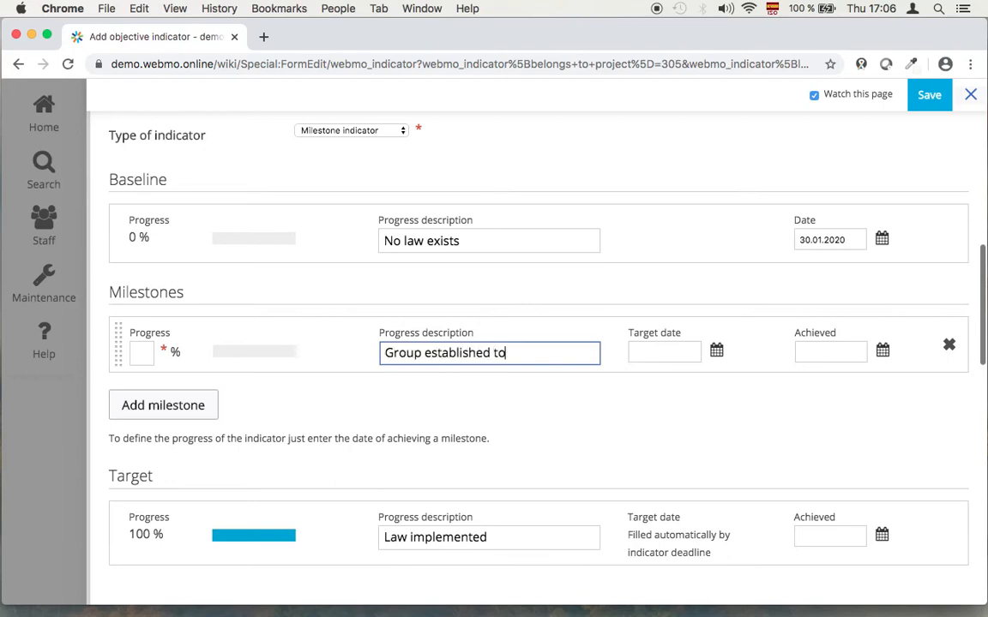
{"action": "type", "text": " discuss new law"}
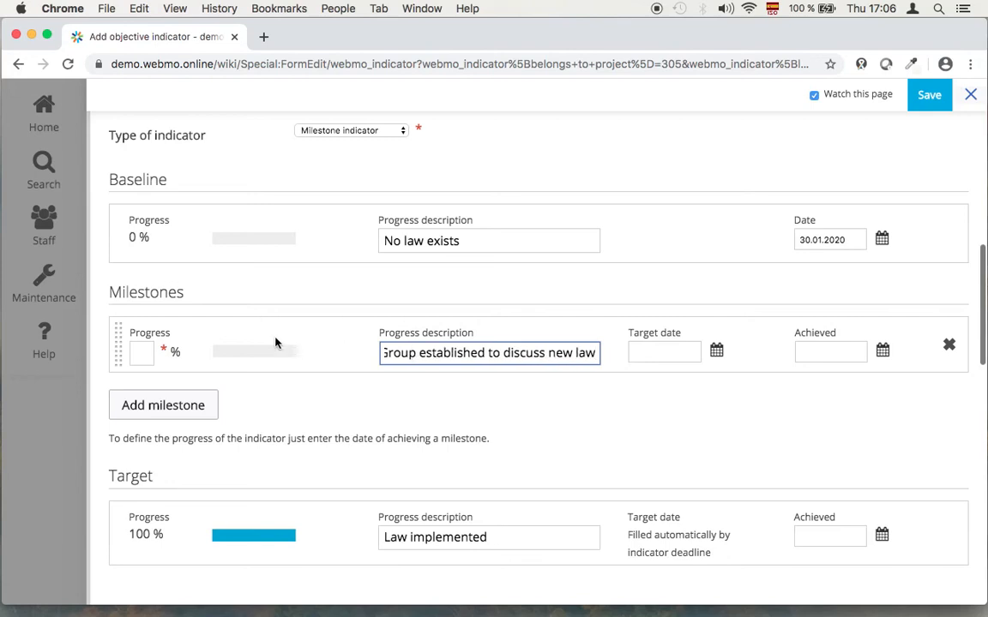
{"action": "left_click", "coordinate": [141, 351]}
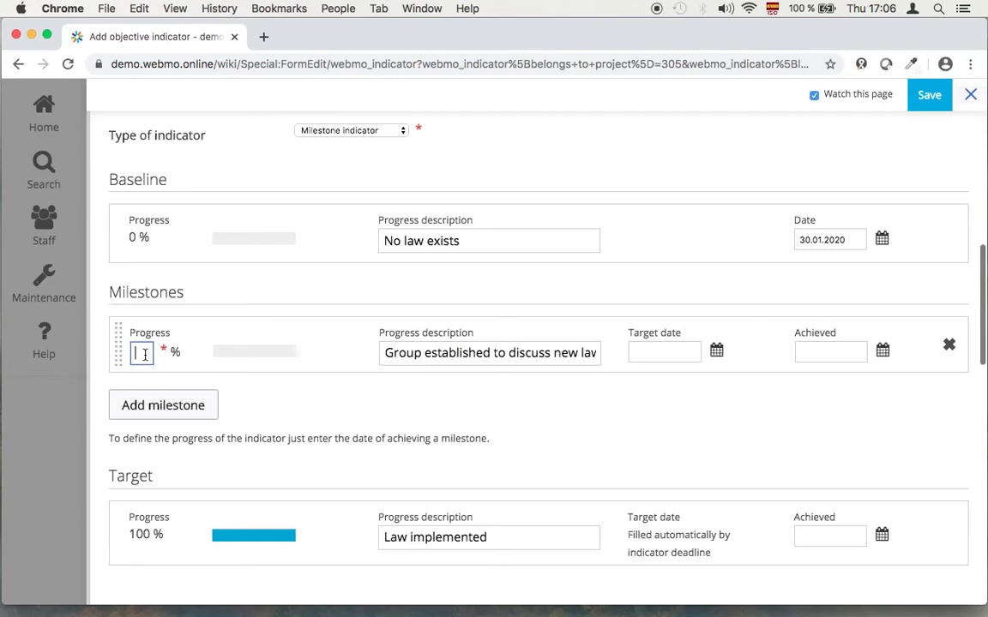
{"action": "type", "text": "30"}
- Set the 30 % milestone's target date to 07.02.2020 and its achieved date to 01.02.2020
{"action": "left_click", "coordinate": [674, 345]}
{"action": "left_click", "coordinate": [794, 386]}
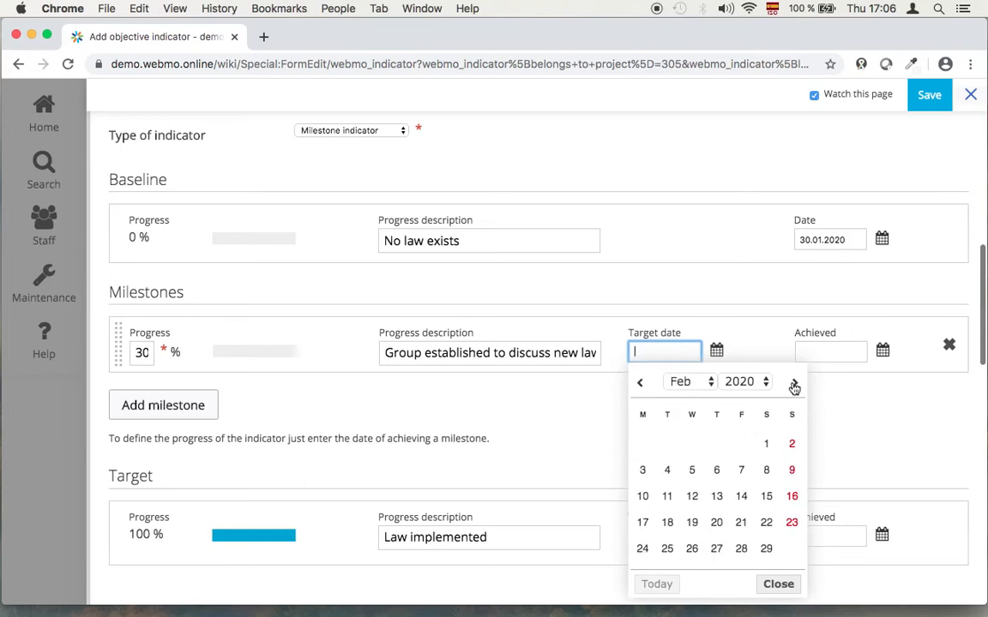
{"action": "left_click", "coordinate": [742, 475]}
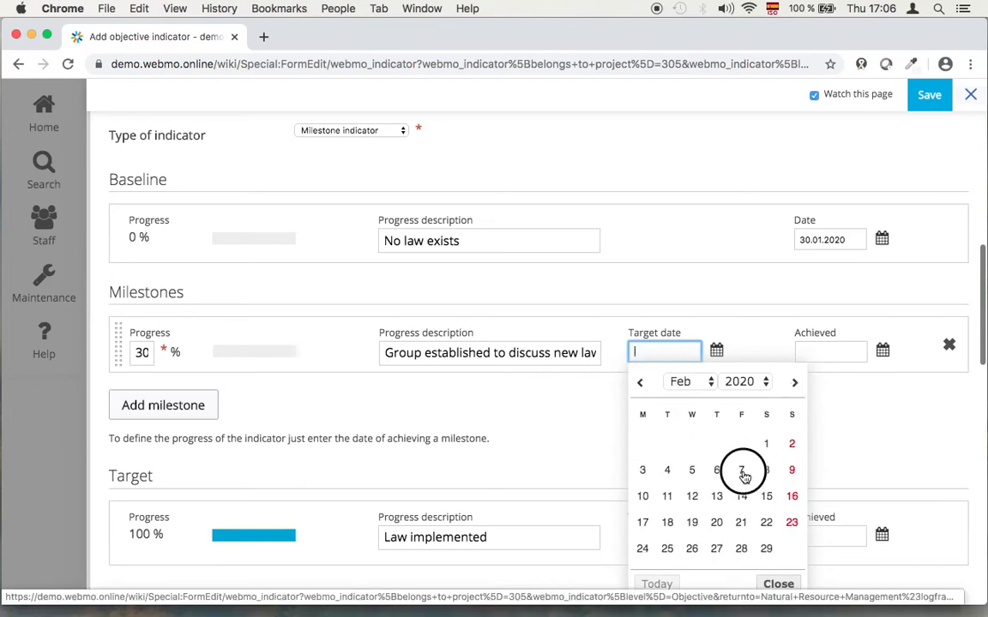
{"action": "left_click", "coordinate": [856, 351]}
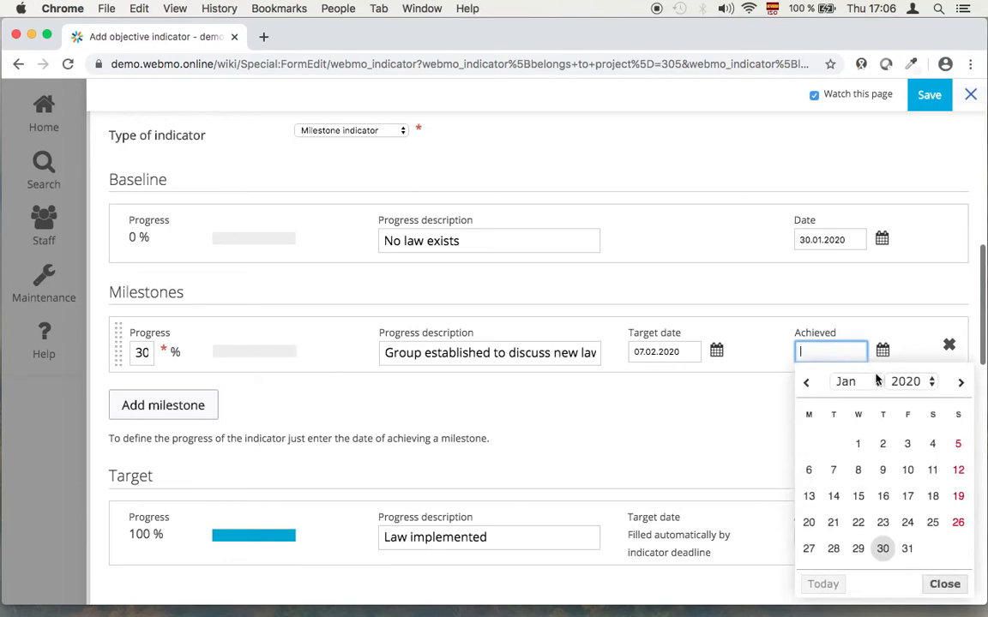
{"action": "left_click", "coordinate": [959, 385]}
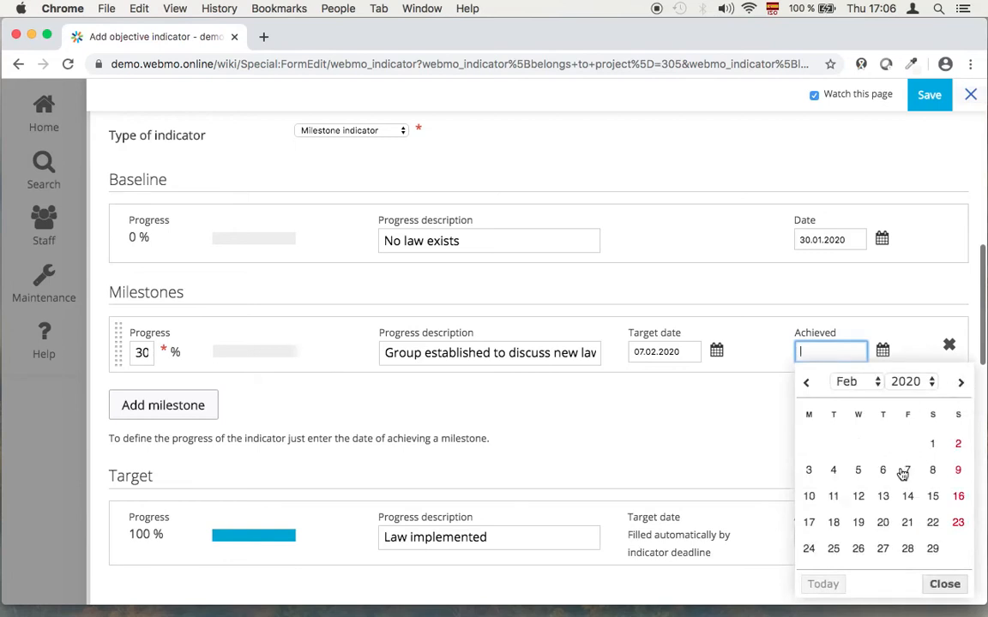
{"action": "left_click", "coordinate": [933, 444]}
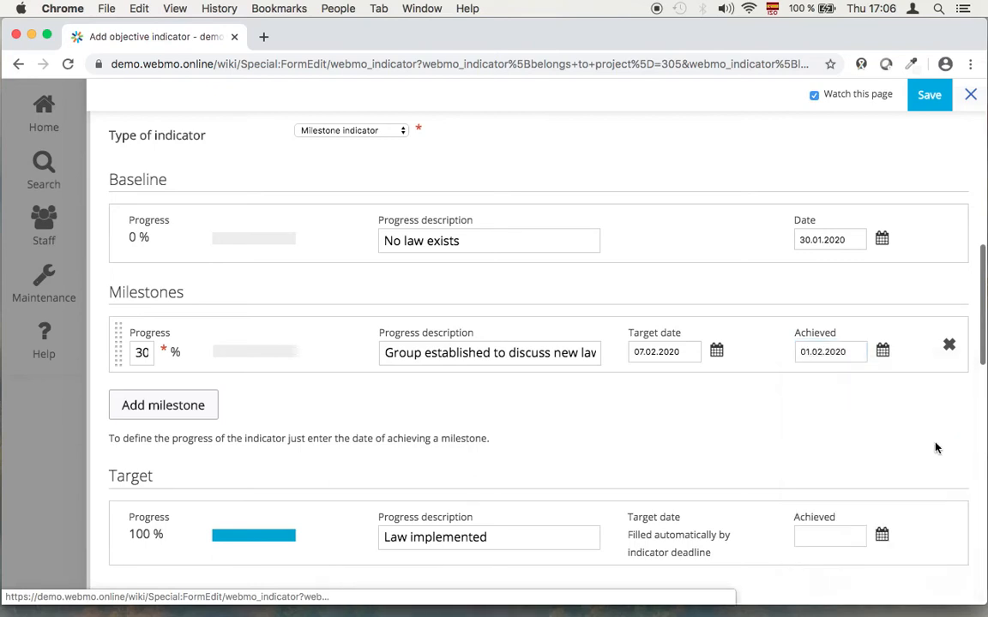
- Add a second milestone at 60 % progress with the description "Draft law is available"
{"action": "left_click", "coordinate": [153, 408]}
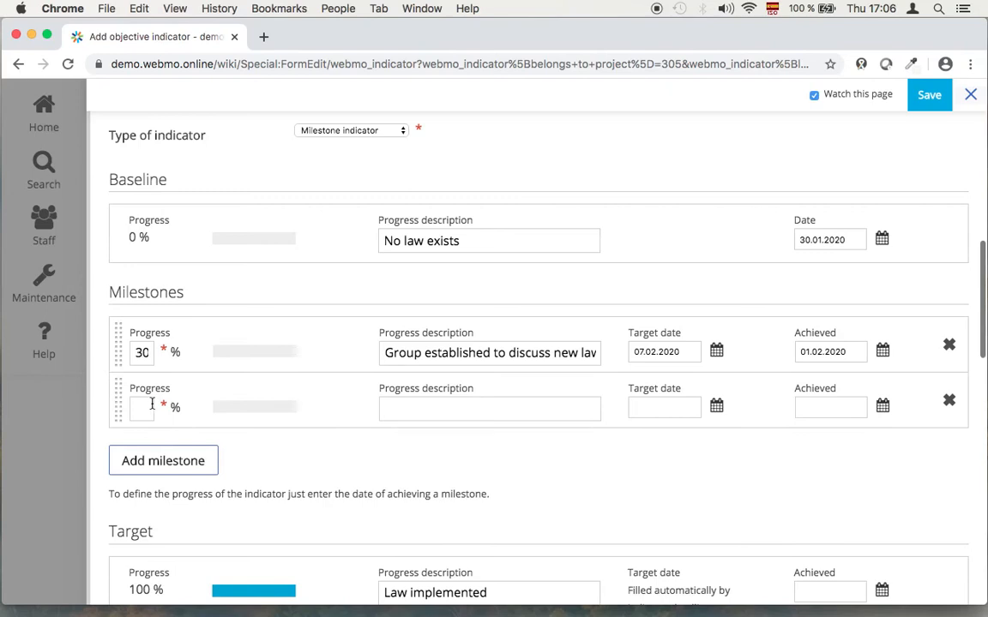
{"action": "left_click", "coordinate": [142, 408]}
{"action": "type", "text": "60"}
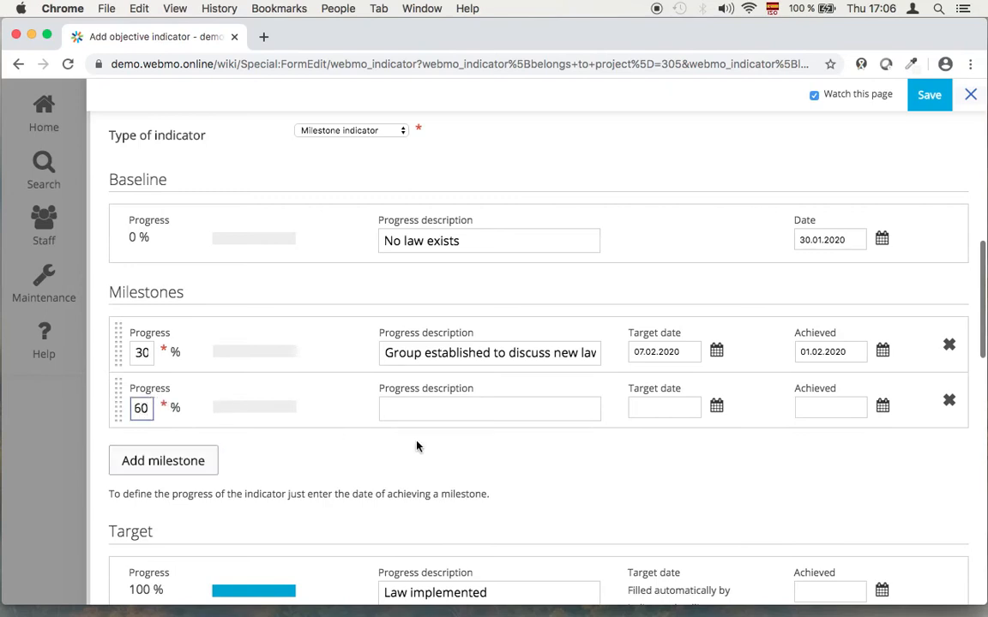
{"action": "left_click", "coordinate": [419, 408]}
{"action": "type", "text": "Draft law is available"}
- Set the 60 % milestone's target date to 14.02.2020 and its achieved date to 10.02.2020
{"action": "left_click", "coordinate": [668, 403]}
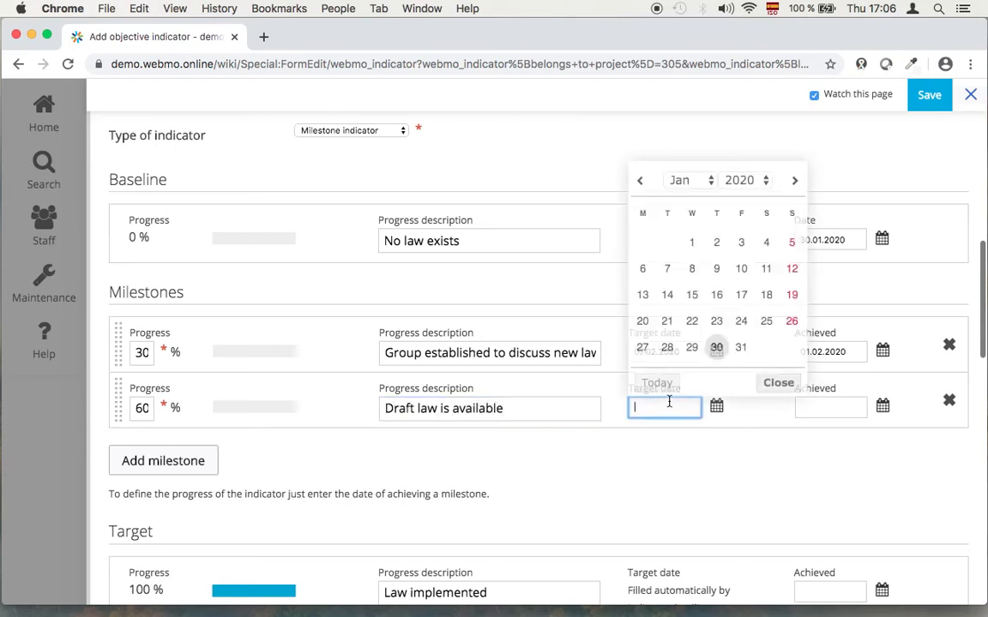
{"action": "left_click", "coordinate": [793, 182]}
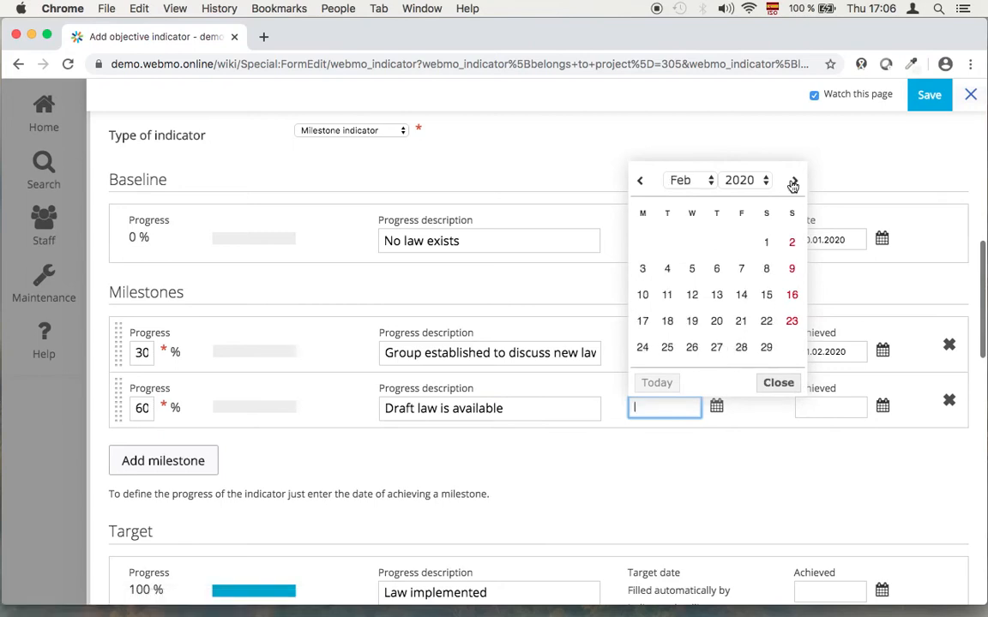
{"action": "left_click", "coordinate": [741, 295]}
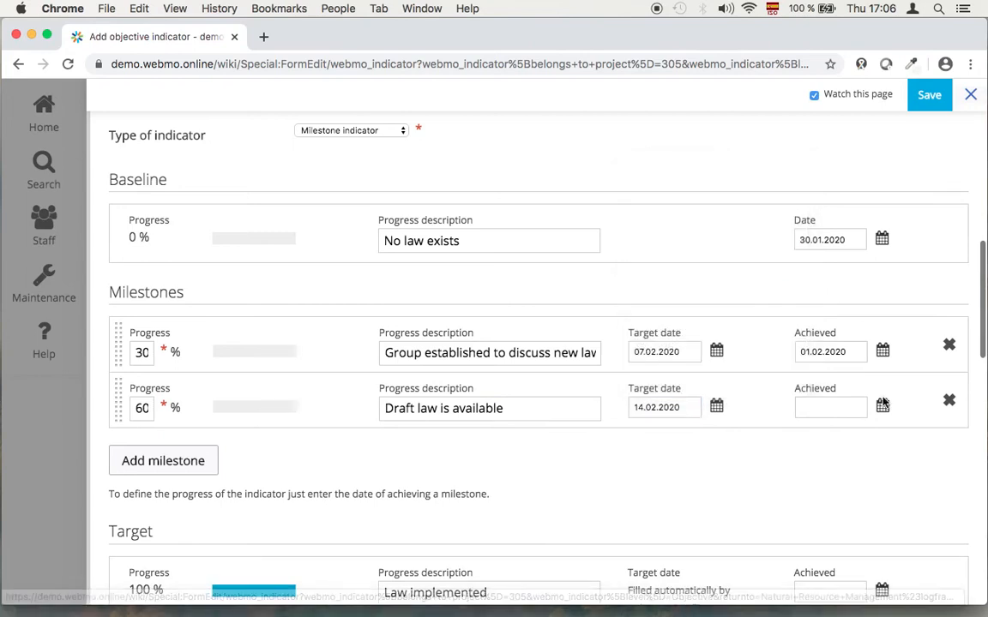
{"action": "left_click", "coordinate": [850, 404]}
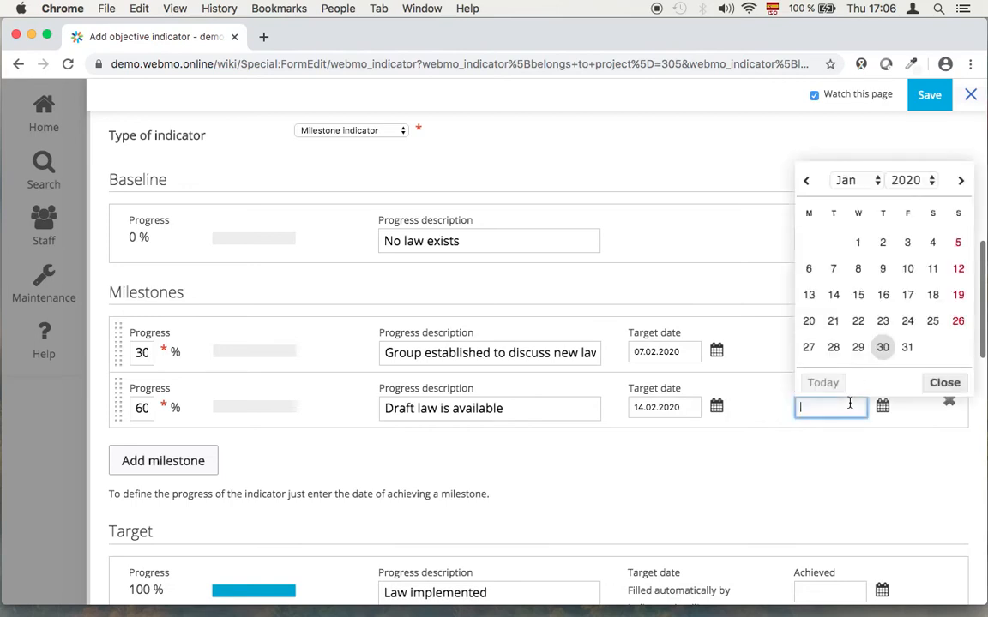
{"action": "left_click", "coordinate": [959, 181]}
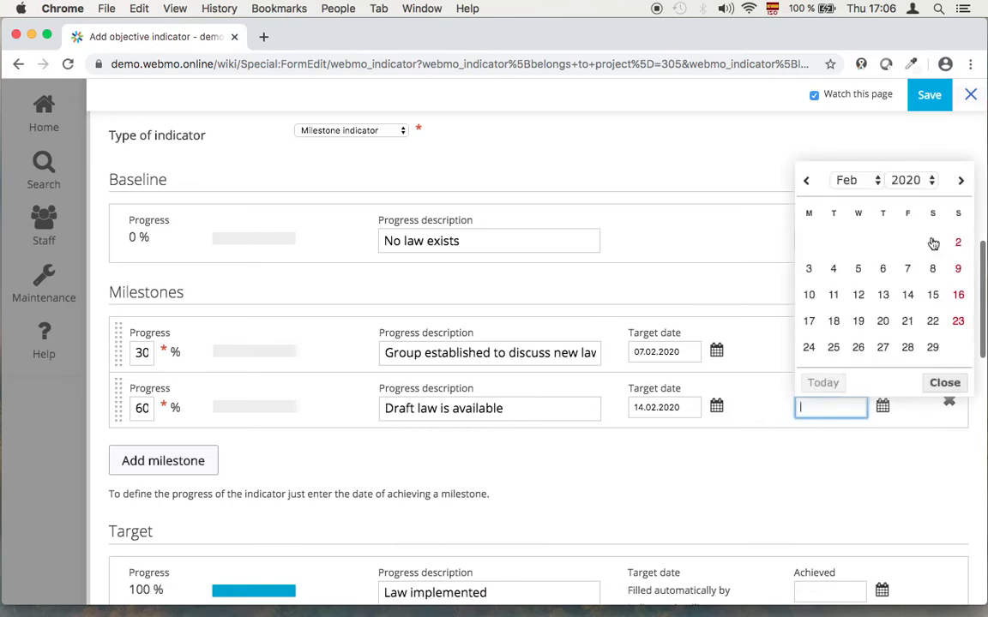
{"action": "left_click", "coordinate": [809, 295]}
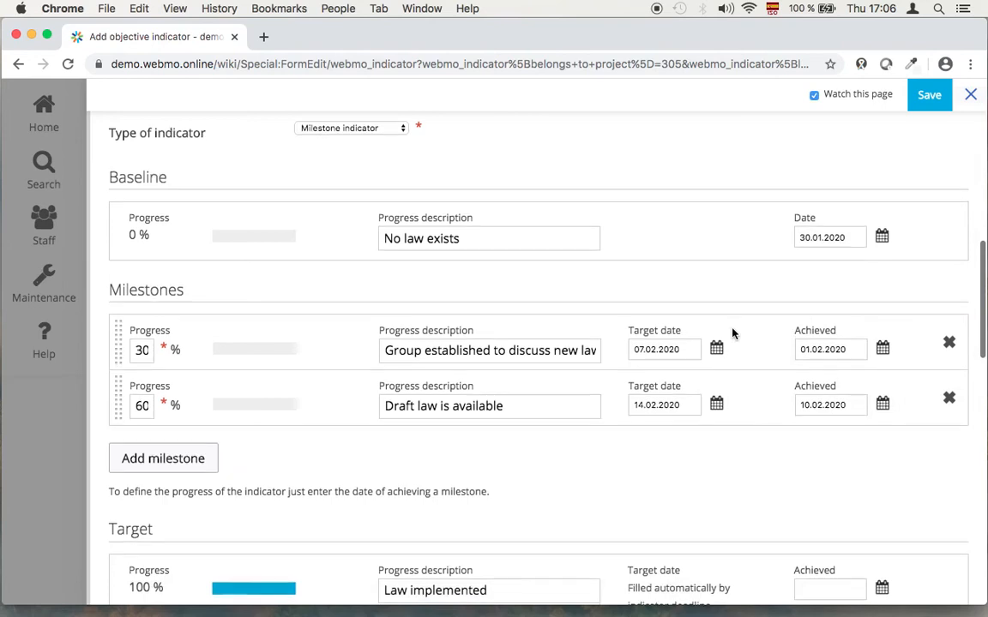
- Add a third milestone at 90 % progress with the description "All agree on new law"
{"action": "scroll", "coordinate": [732, 331], "scroll_direction": "down", "scroll_amount": 1}
{"action": "left_click", "coordinate": [182, 412]}
{"action": "left_click", "coordinate": [139, 410]}
{"action": "type", "text": "90"}
{"action": "left_click", "coordinate": [428, 410]}
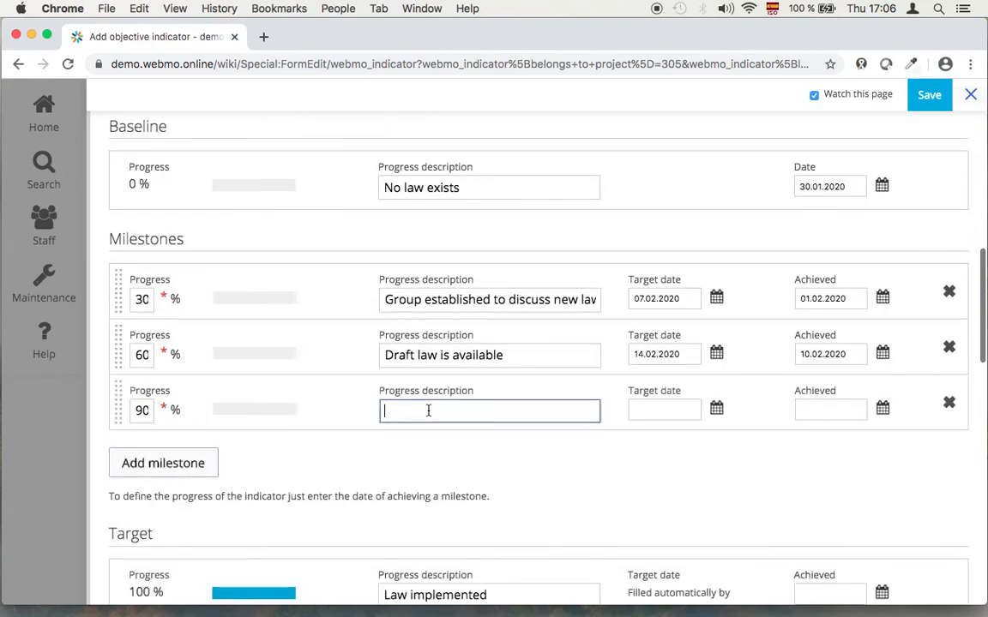
{"action": "type", "text": "A"}
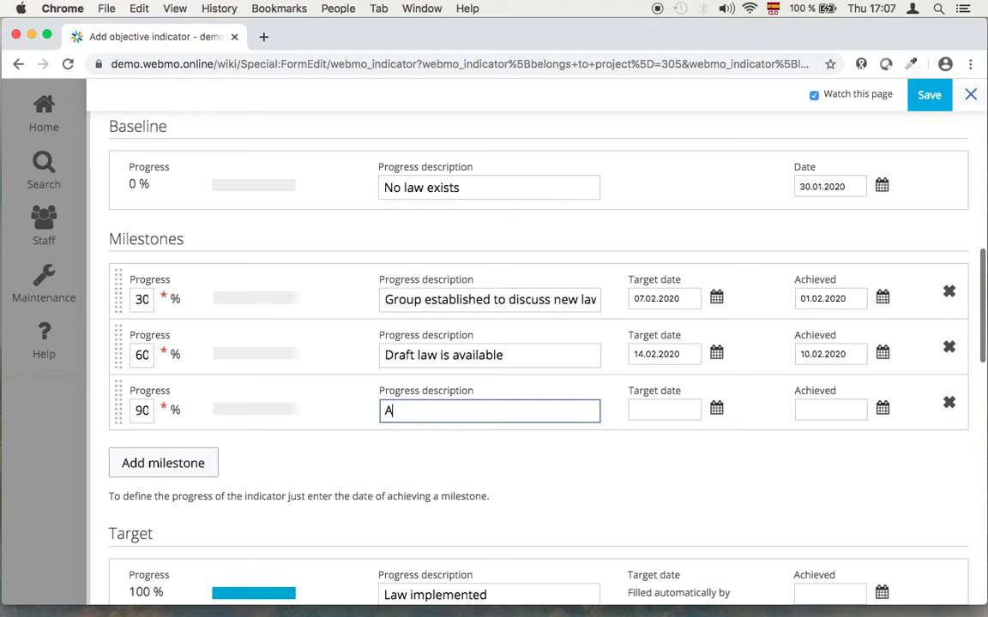
{"action": "type", "text": "ll agree on new law"}
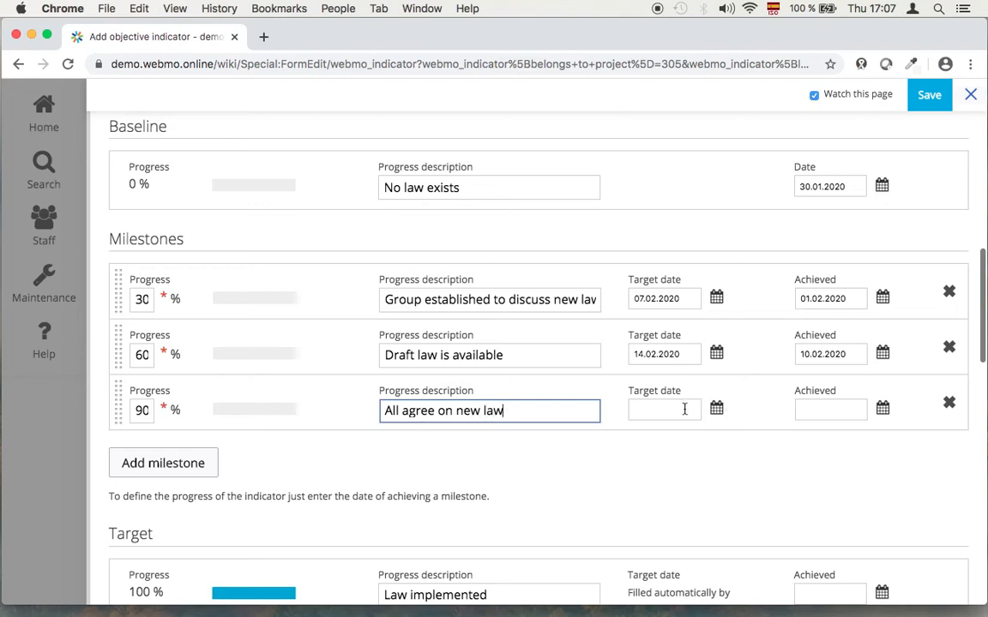
- Set the 90 % milestone's target date to 28.02.2020
{"action": "left_click", "coordinate": [684, 409]}
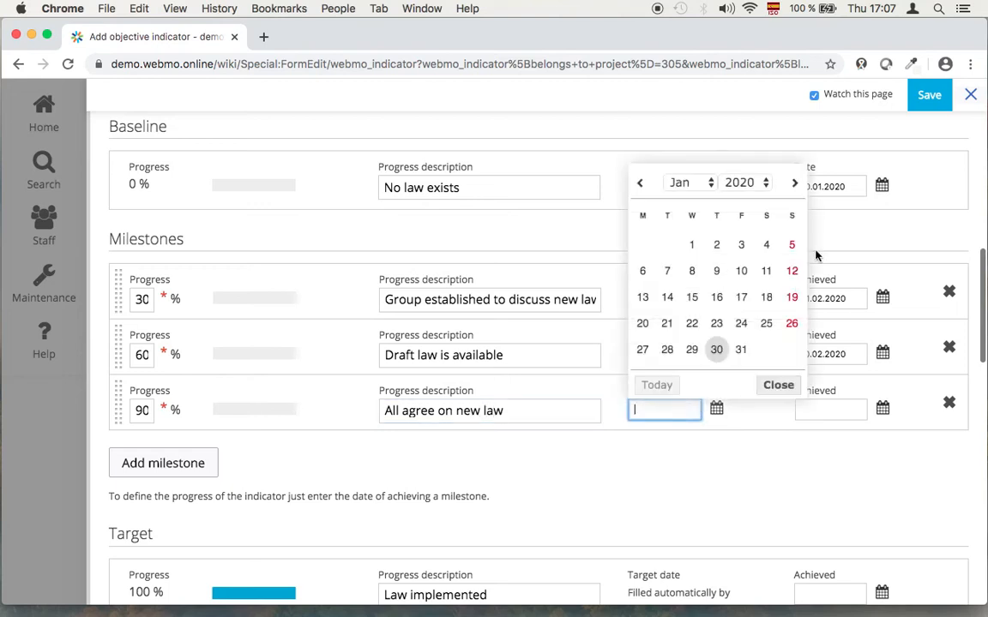
{"action": "left_click", "coordinate": [794, 184]}
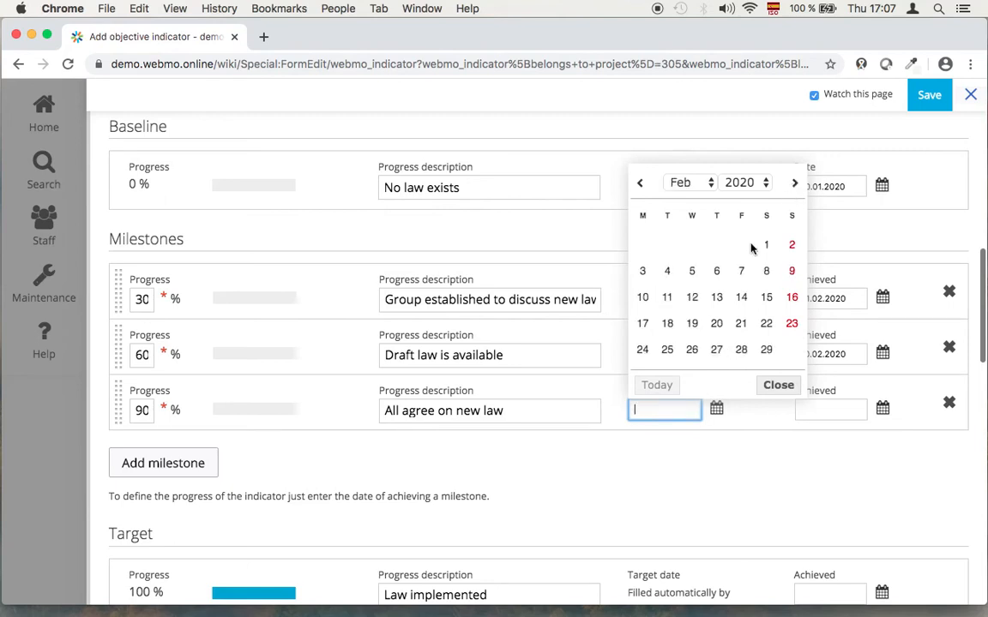
{"action": "left_click", "coordinate": [742, 350]}
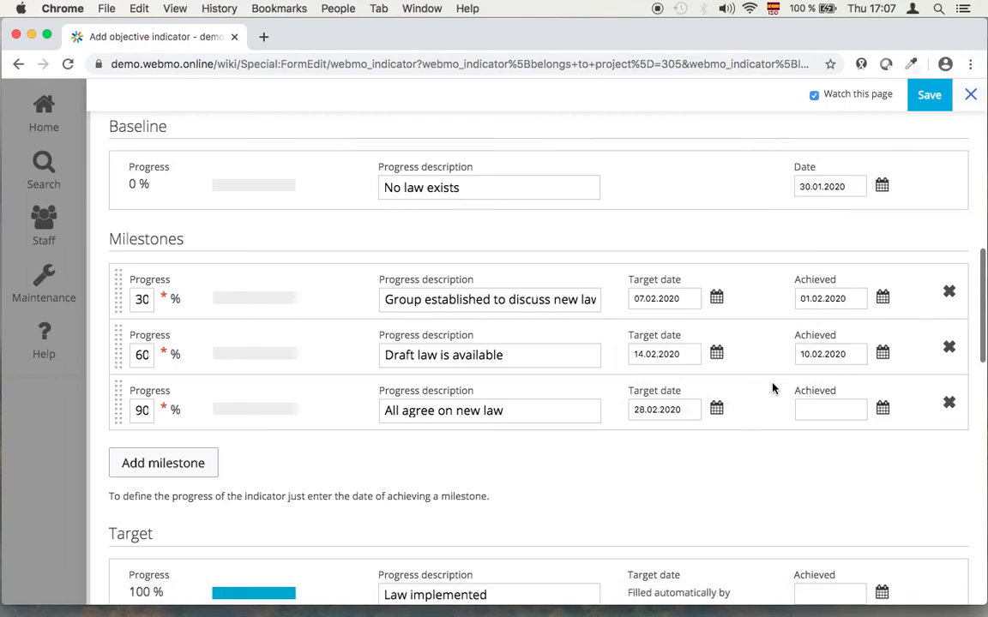
- Review the Law Indicator's milestones and target, opening the achieved date of the 90 % milestone without picking a date
{"action": "scroll", "coordinate": [772, 389], "scroll_direction": "down", "scroll_amount": 2}
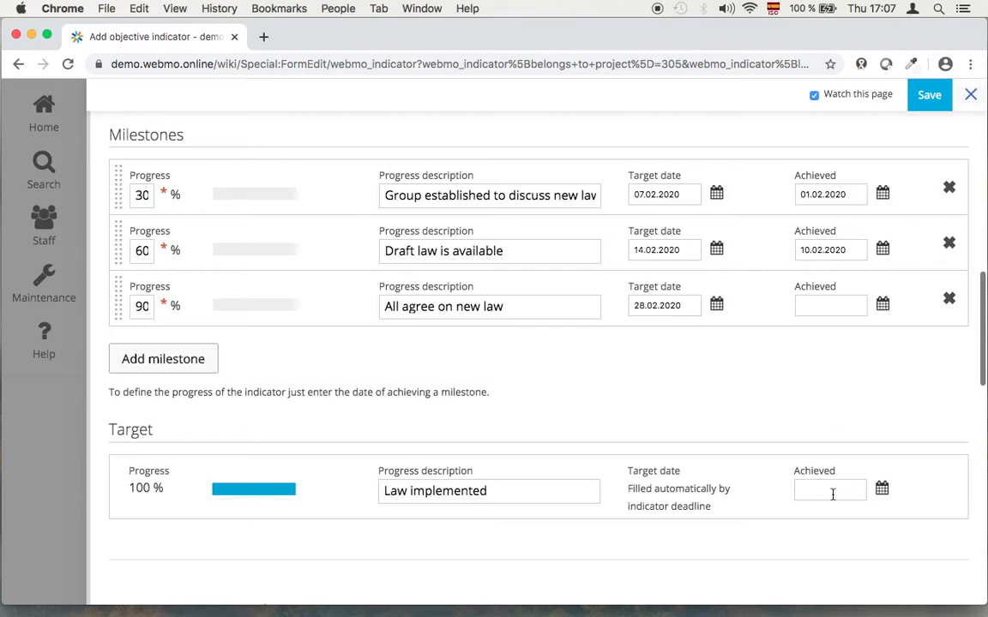
{"action": "scroll", "coordinate": [734, 371], "scroll_direction": "down", "scroll_amount": 4}
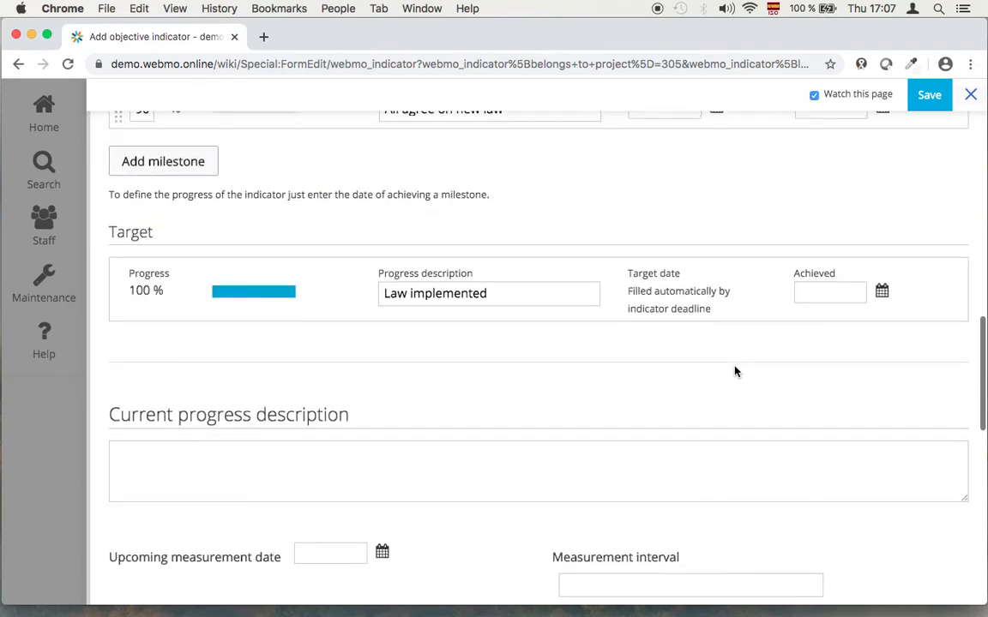
{"action": "scroll", "coordinate": [734, 371], "scroll_direction": "up", "scroll_amount": 4}
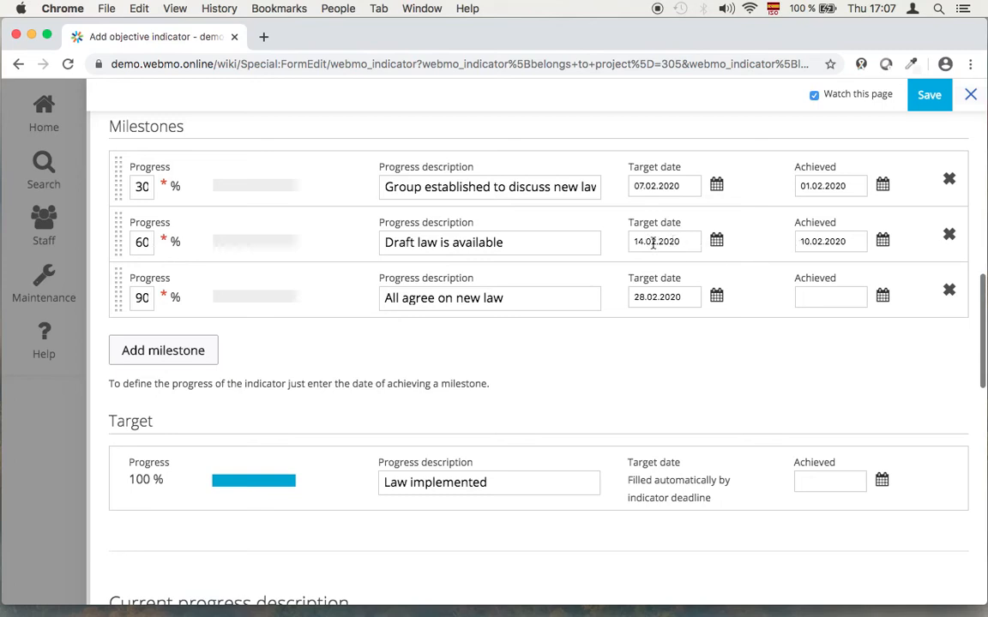
{"action": "left_click", "coordinate": [821, 293]}
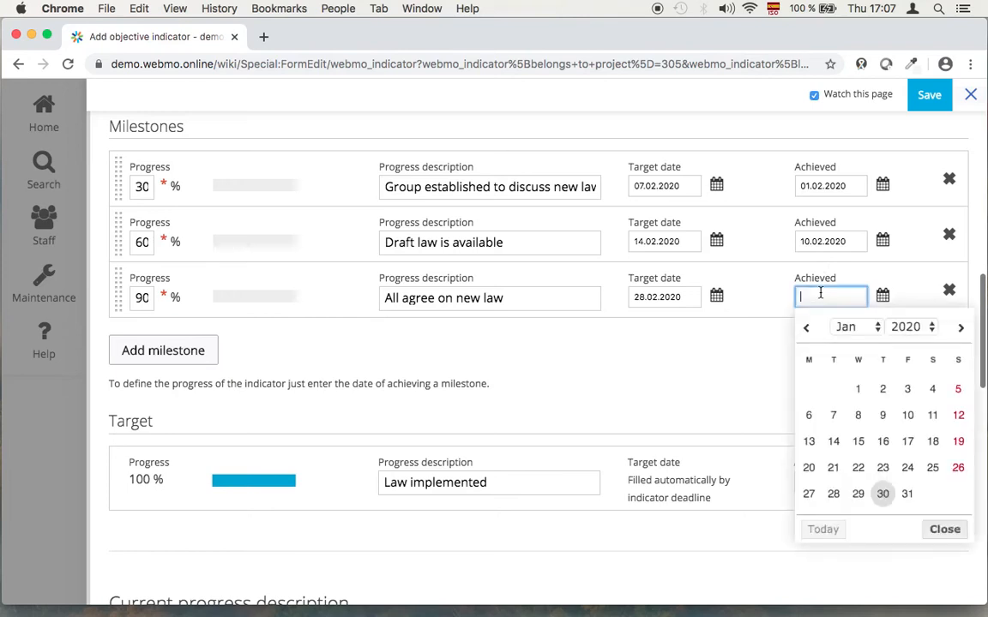
{"action": "left_click", "coordinate": [751, 336]}
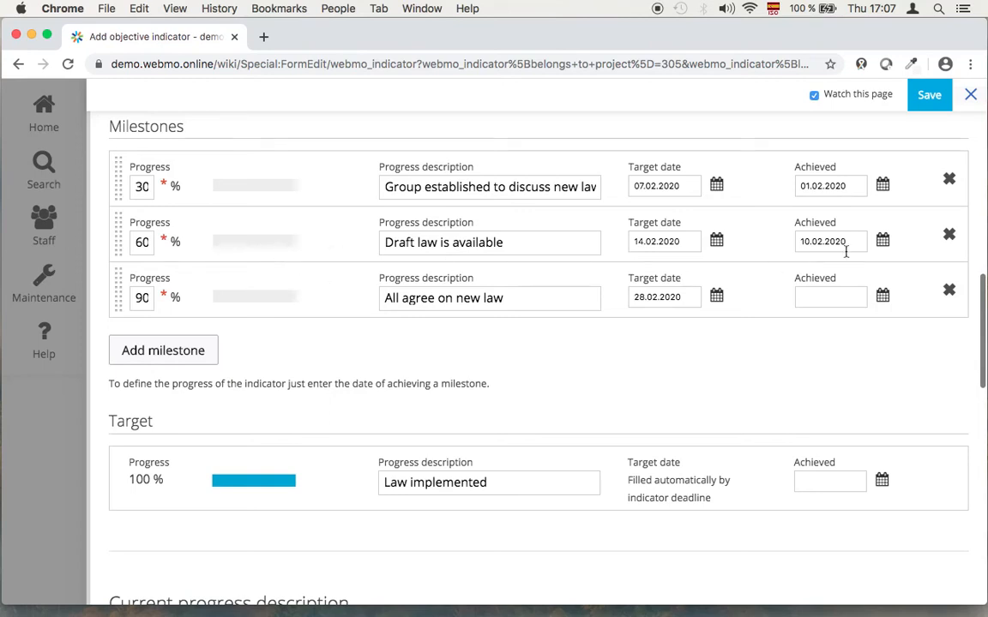
- Enter "description" as the current progress description and "source" as the source of verification
{"action": "scroll", "coordinate": [496, 441], "scroll_direction": "down", "scroll_amount": 5}
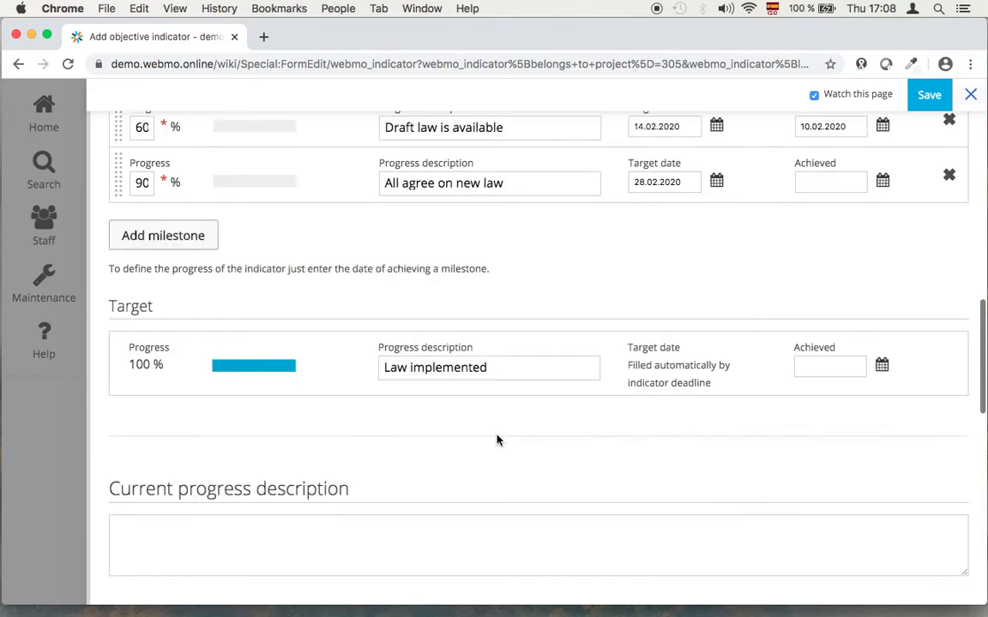
{"action": "left_click", "coordinate": [336, 346]}
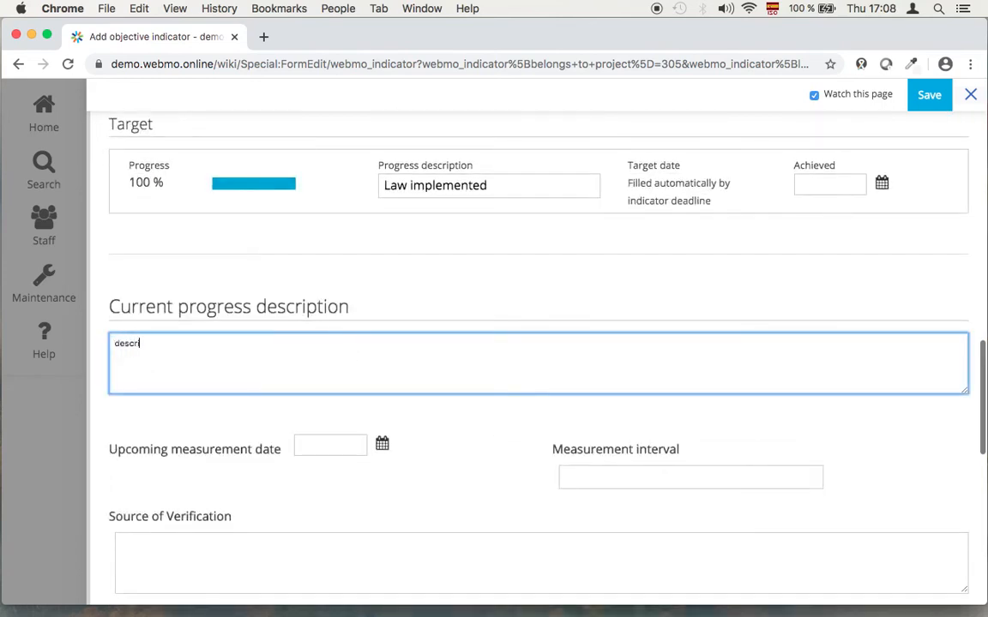
{"action": "scroll", "coordinate": [495, 444], "scroll_direction": "down", "scroll_amount": 4}
{"action": "left_click", "coordinate": [337, 377]}
{"action": "type", "text": "sc"}
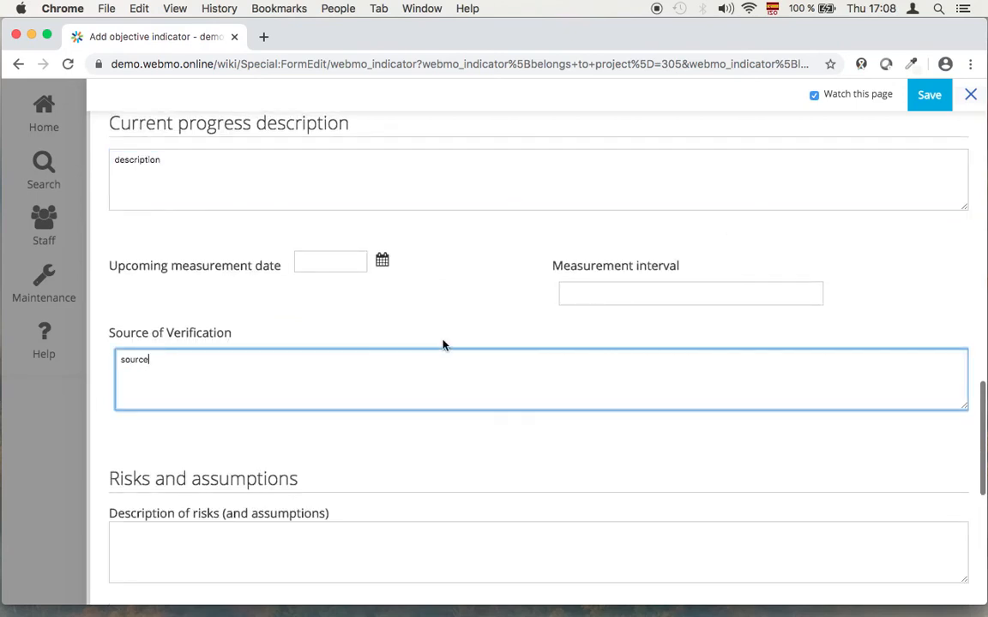
- Enter "challenges" as the description of risks and assumptions, and save the Law Indicator
{"action": "scroll", "coordinate": [443, 345], "scroll_direction": "down", "scroll_amount": 5}
{"action": "left_click", "coordinate": [382, 353]}
{"action": "type", "text": "d"}
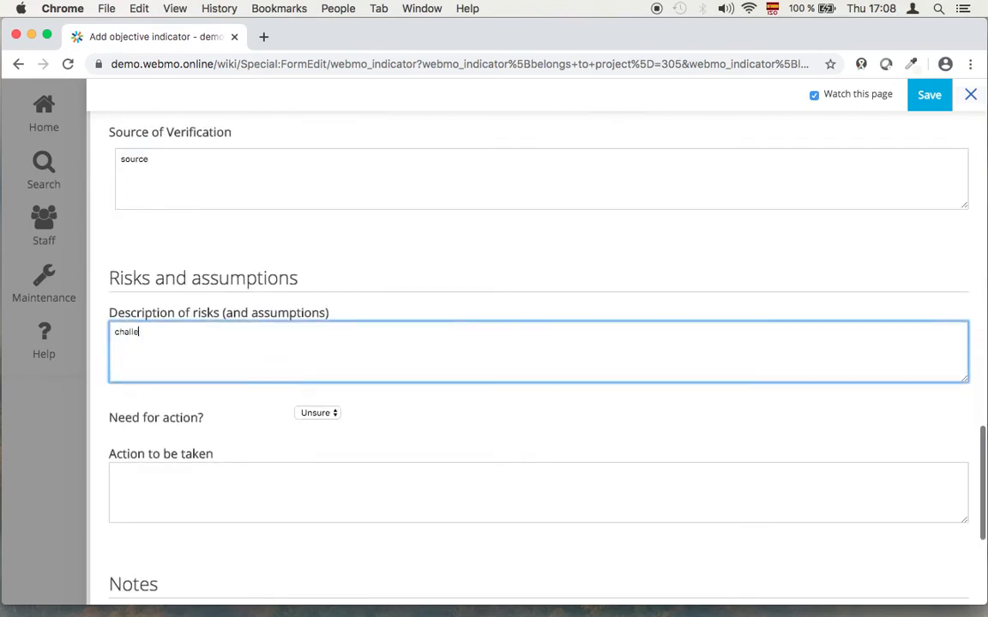
{"action": "scroll", "coordinate": [532, 343], "scroll_direction": "down", "scroll_amount": 3}
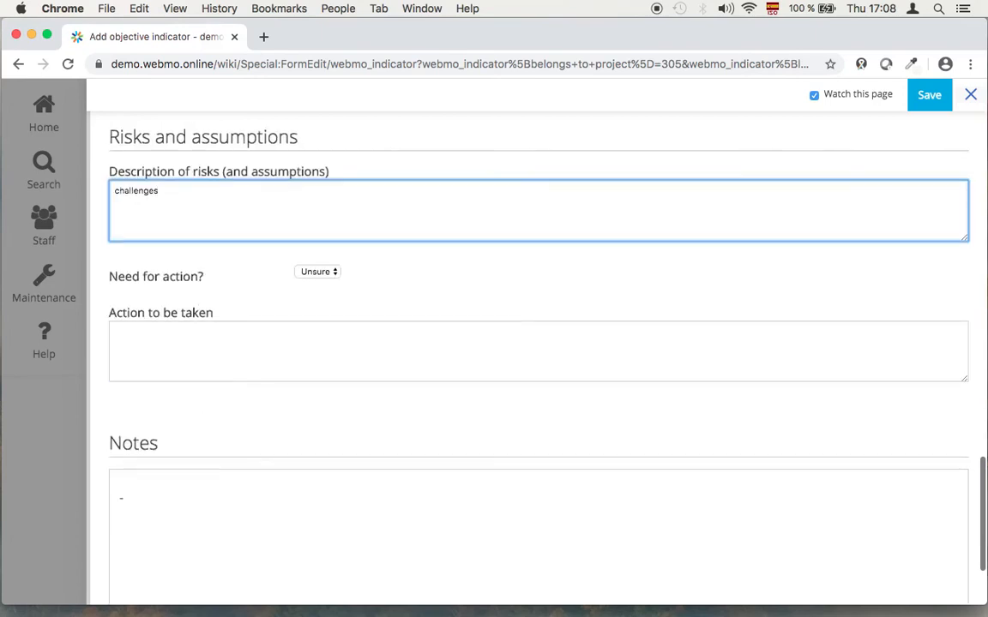
{"action": "left_click", "coordinate": [930, 97]}
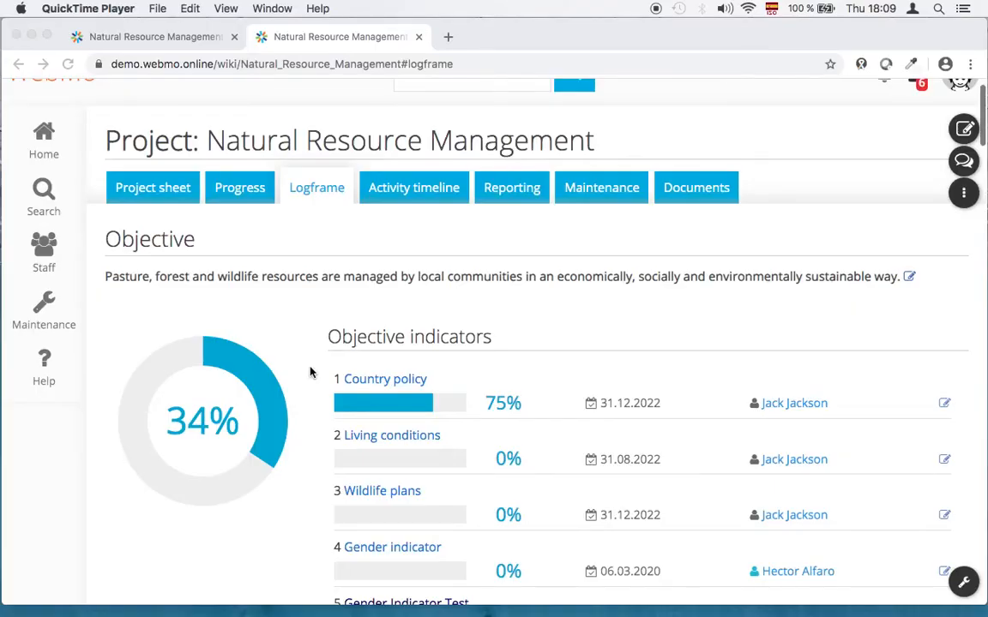
- Open the form for adding an outcome to the logframe in a separate browser tab
{"action": "scroll", "coordinate": [310, 372], "scroll_direction": "down", "scroll_amount": 5}
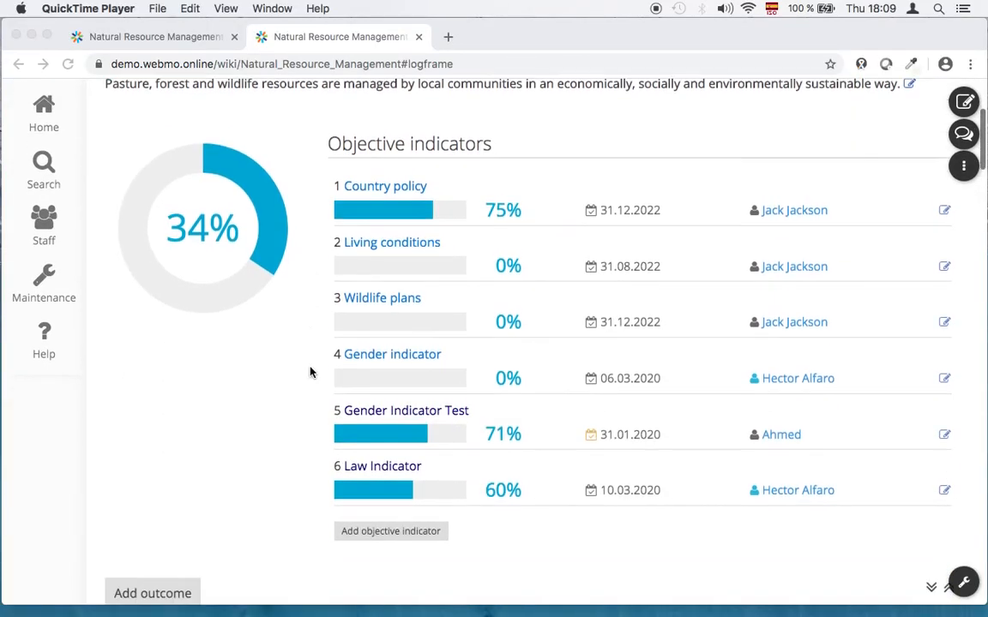
{"action": "scroll", "coordinate": [283, 352], "scroll_direction": "down", "scroll_amount": 2}
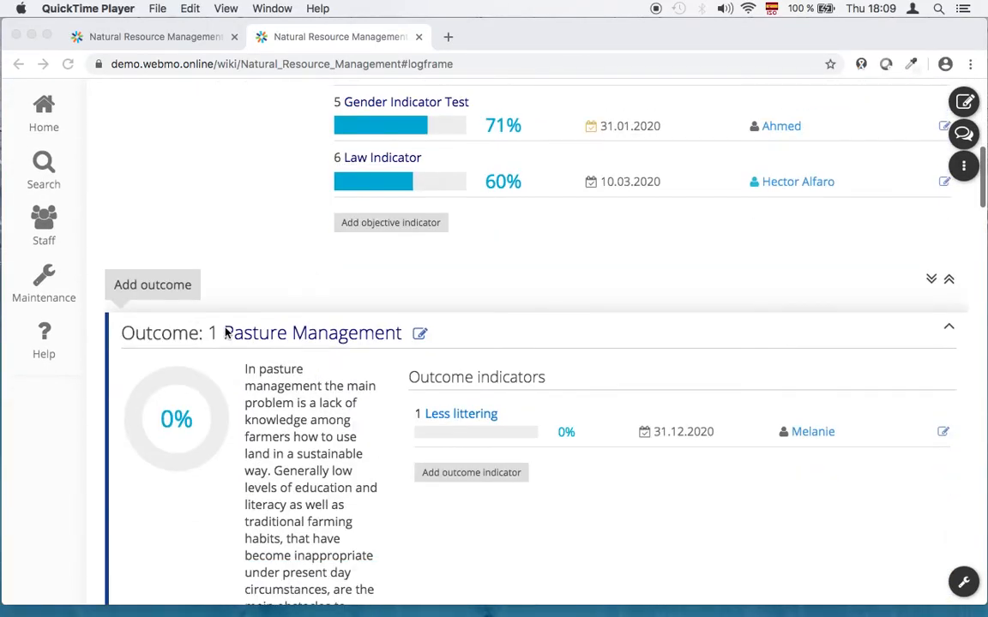
{"action": "left_click", "coordinate": [220, 277]}
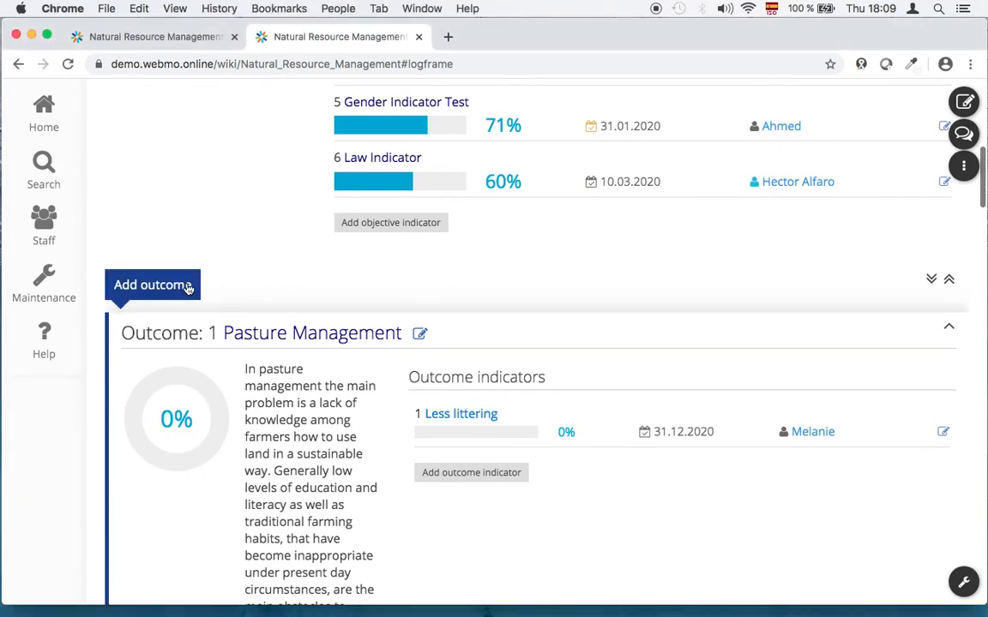
{"action": "left_click", "coordinate": [188, 287]}
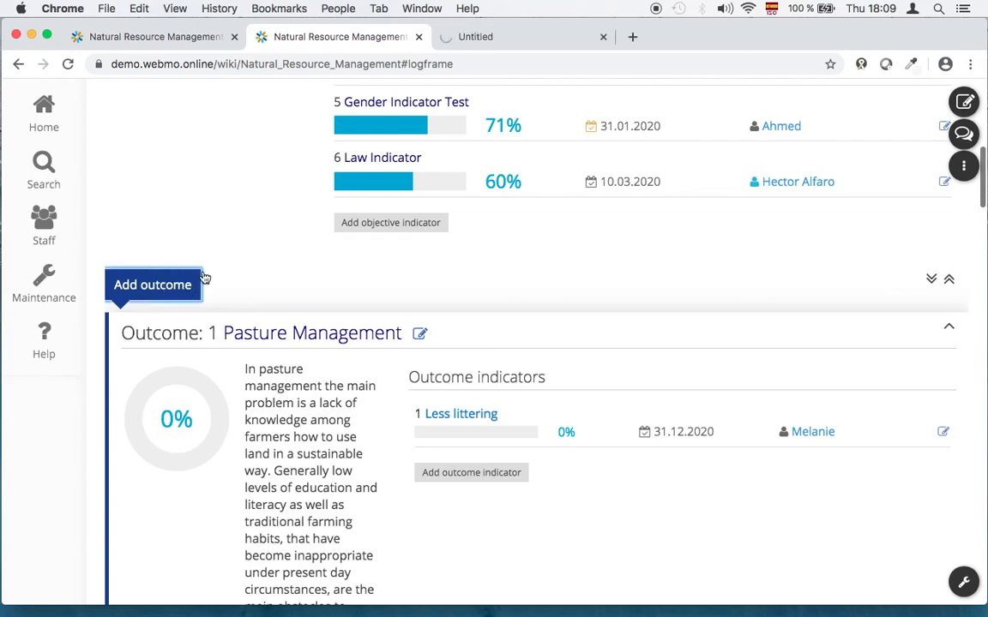
{"action": "left_click", "coordinate": [478, 40]}
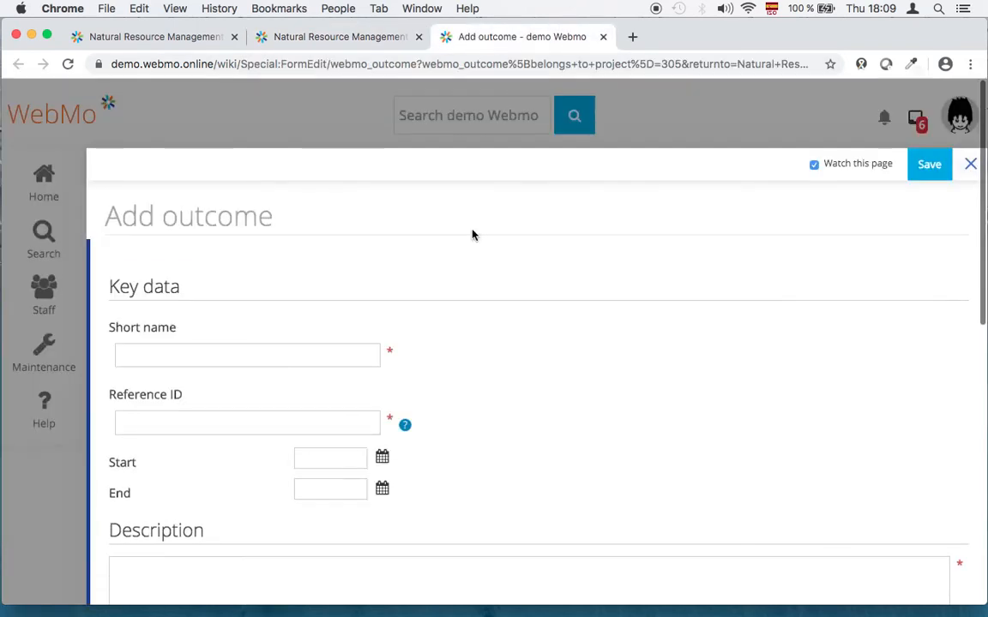
- Examine the new outcome form's key data, description, responsible person choices, risks and notes, and close it without saving
{"action": "scroll", "coordinate": [471, 233], "scroll_direction": "down", "scroll_amount": 2}
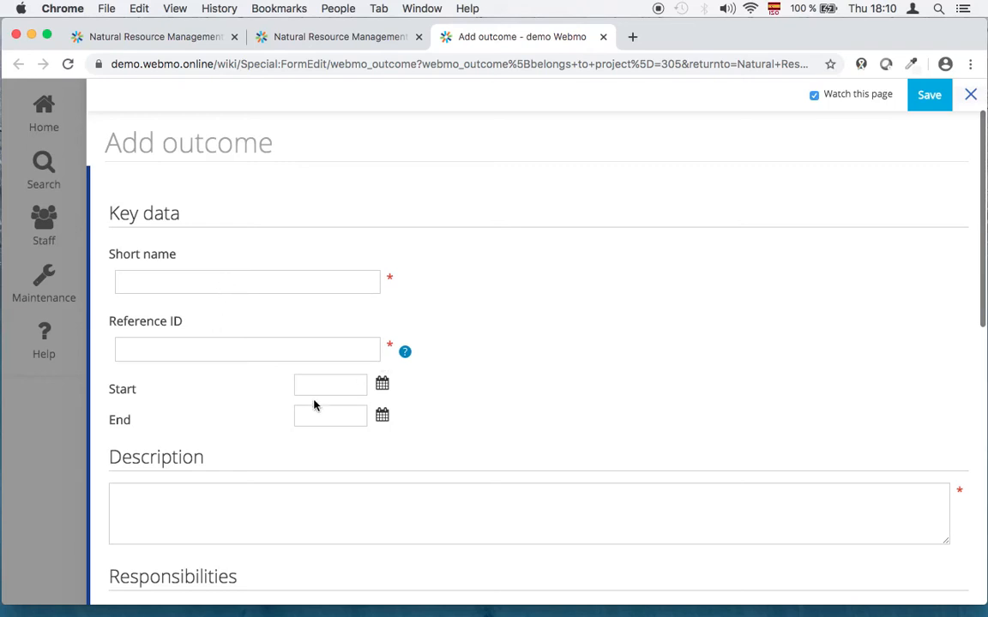
{"action": "scroll", "coordinate": [441, 360], "scroll_direction": "down", "scroll_amount": 3}
{"action": "scroll", "coordinate": [442, 362], "scroll_direction": "down", "scroll_amount": 3}
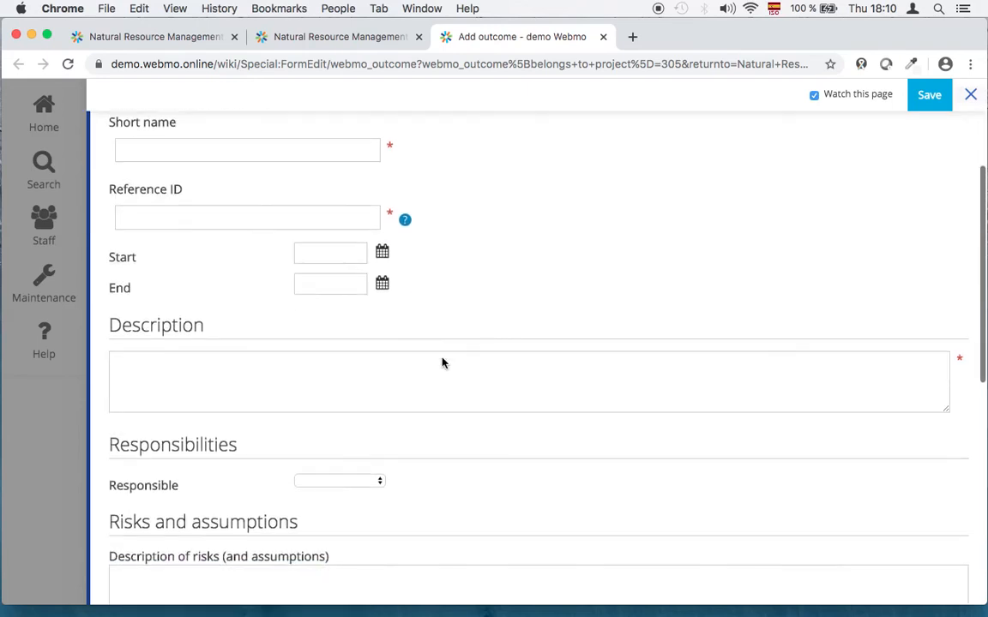
{"action": "left_click", "coordinate": [356, 407]}
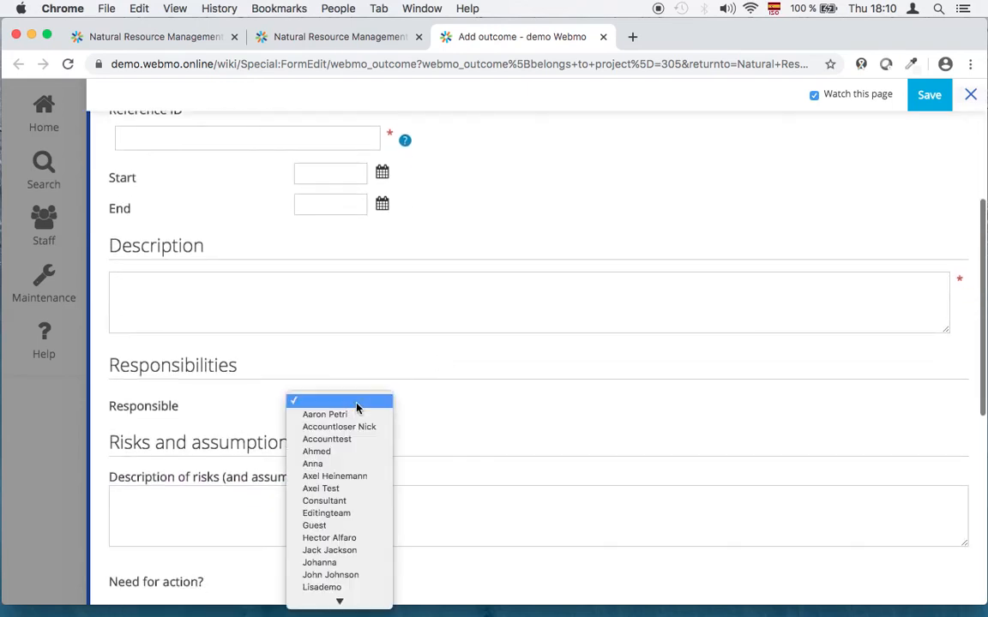
{"action": "left_click", "coordinate": [448, 402]}
{"action": "scroll", "coordinate": [439, 396], "scroll_direction": "down", "scroll_amount": 4}
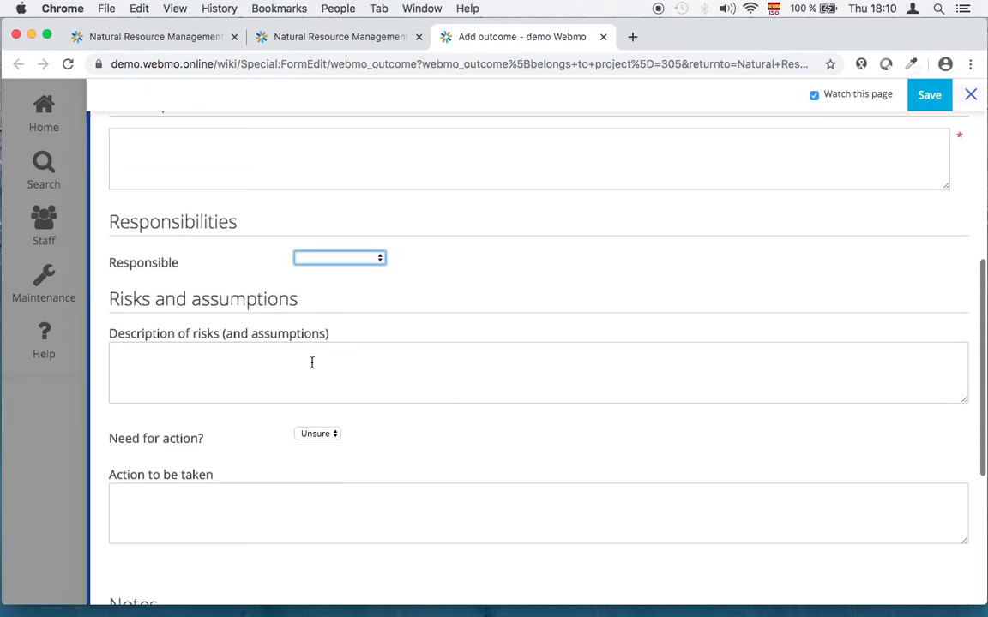
{"action": "scroll", "coordinate": [311, 363], "scroll_direction": "down", "scroll_amount": 4}
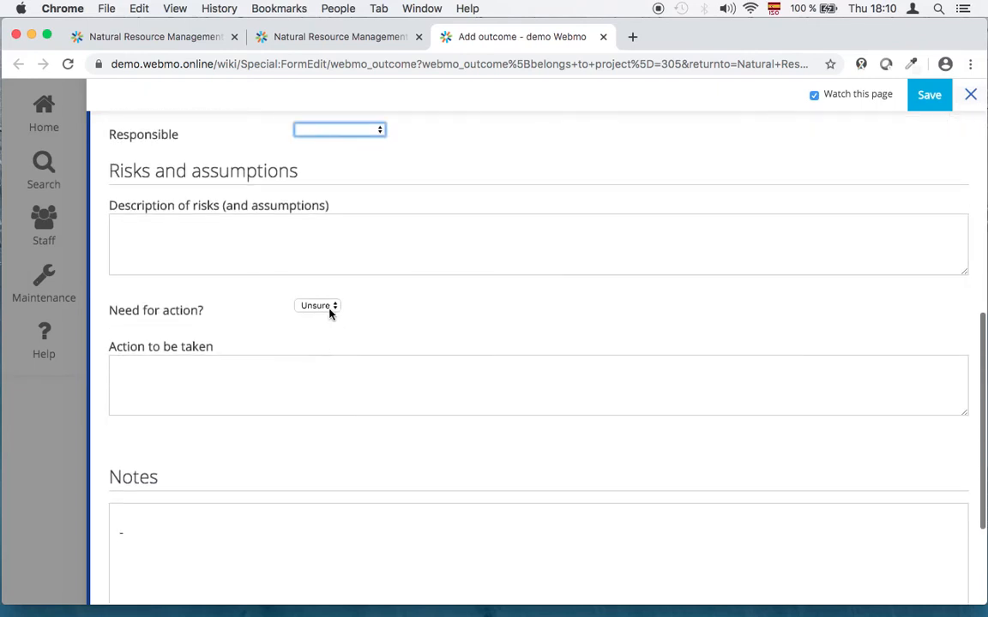
{"action": "scroll", "coordinate": [318, 321], "scroll_direction": "down", "scroll_amount": 3}
{"action": "scroll", "coordinate": [316, 325], "scroll_direction": "up", "scroll_amount": 20}
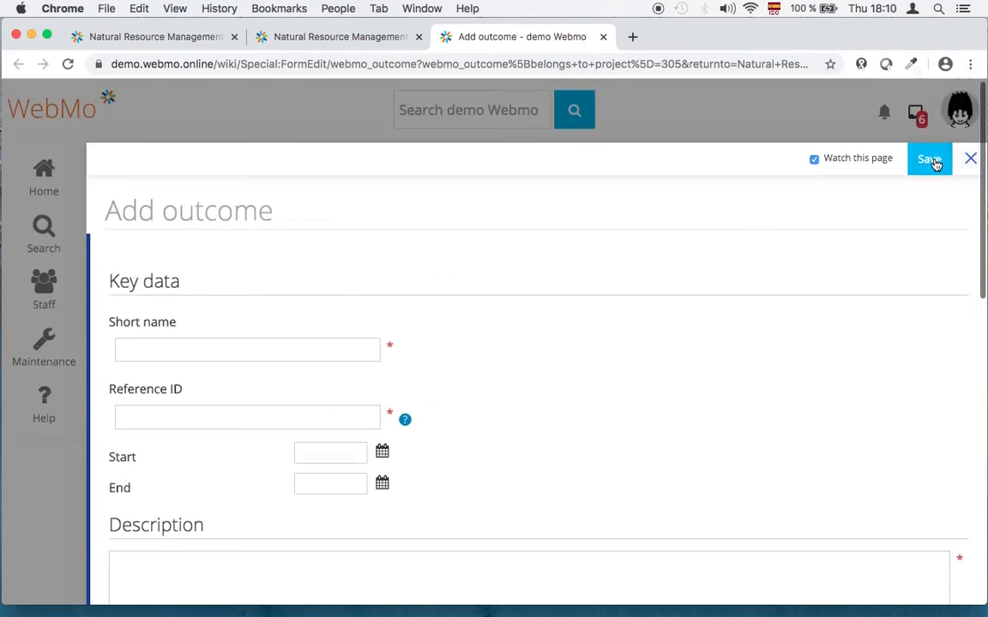
{"action": "left_click", "coordinate": [603, 37]}
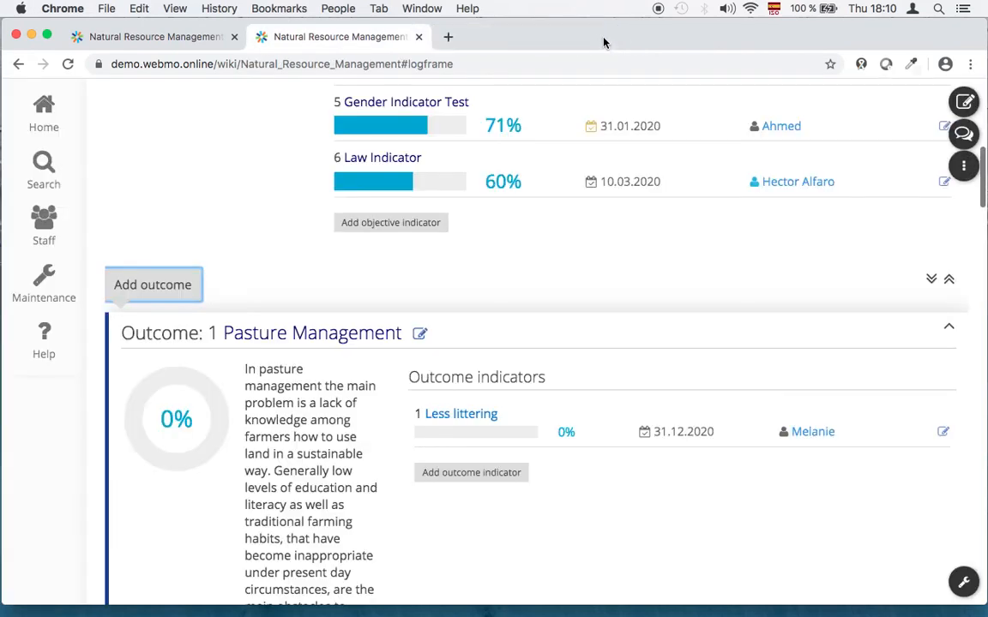
- Open the Pasture Management outcome in a separate browser tab and review its progress, indicators, responsibilities, risks, plan and supporting documents
{"action": "left_click", "coordinate": [271, 341], "text": "super"}
{"action": "left_click", "coordinate": [511, 38]}
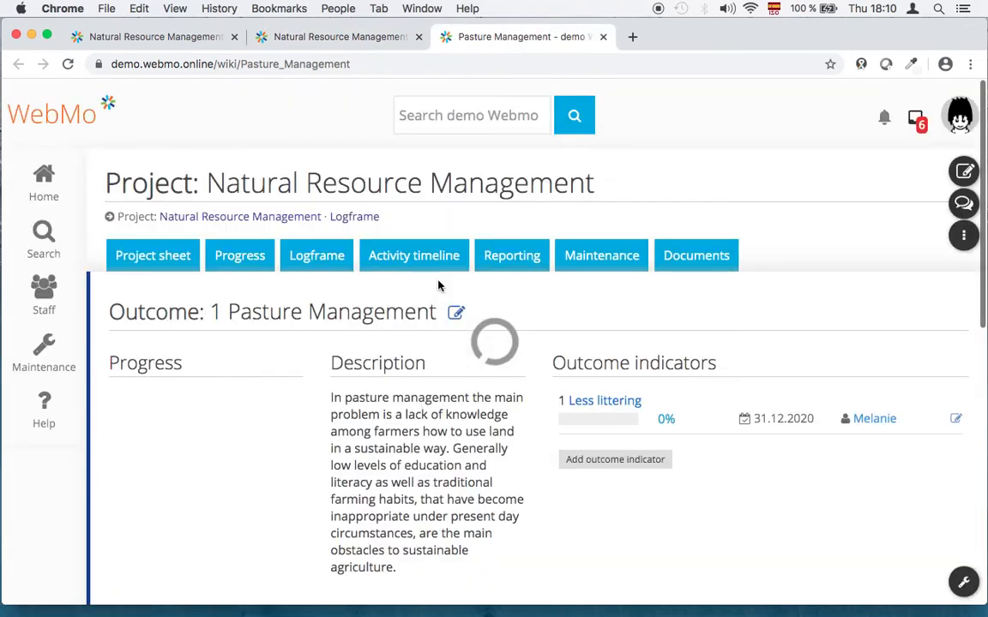
{"action": "scroll", "coordinate": [517, 277], "scroll_direction": "down", "scroll_amount": 5}
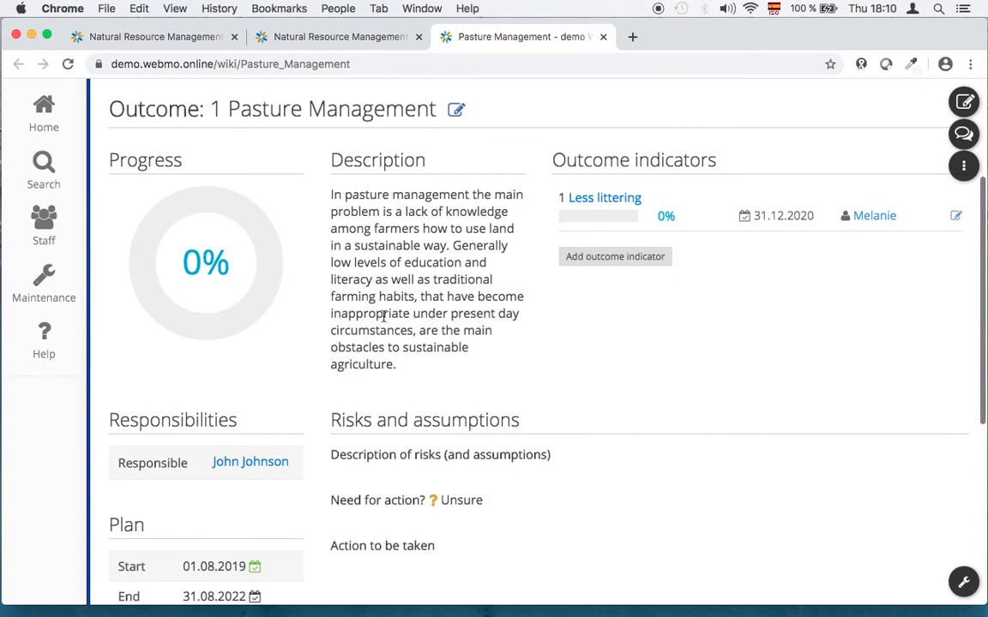
{"action": "scroll", "coordinate": [480, 328], "scroll_direction": "down", "scroll_amount": 7}
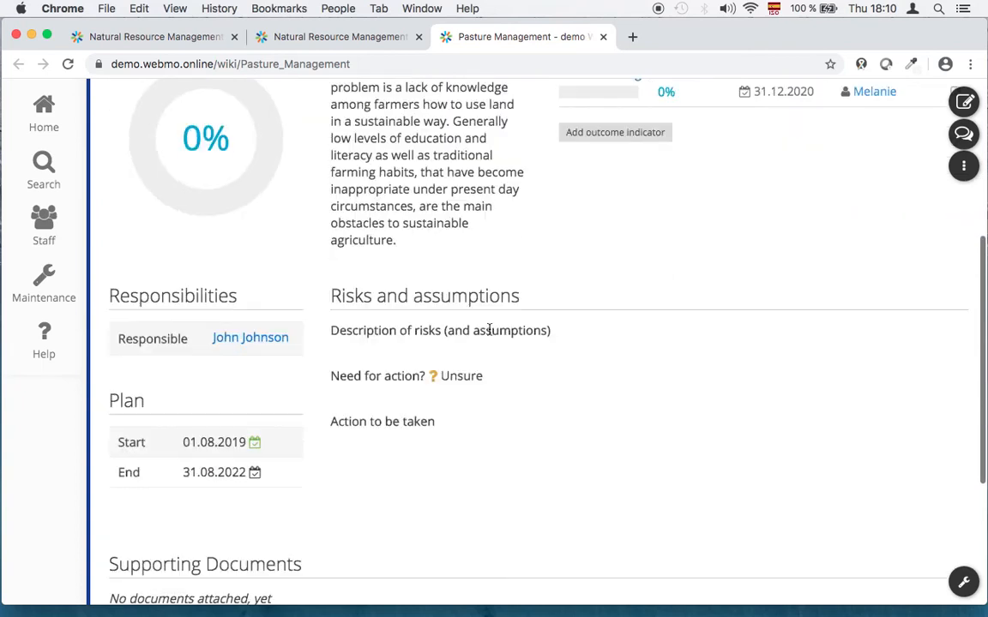
{"action": "scroll", "coordinate": [491, 334], "scroll_direction": "down", "scroll_amount": 1}
{"action": "scroll", "coordinate": [491, 335], "scroll_direction": "up", "scroll_amount": 5}
{"action": "scroll", "coordinate": [491, 336], "scroll_direction": "down", "scroll_amount": 2}
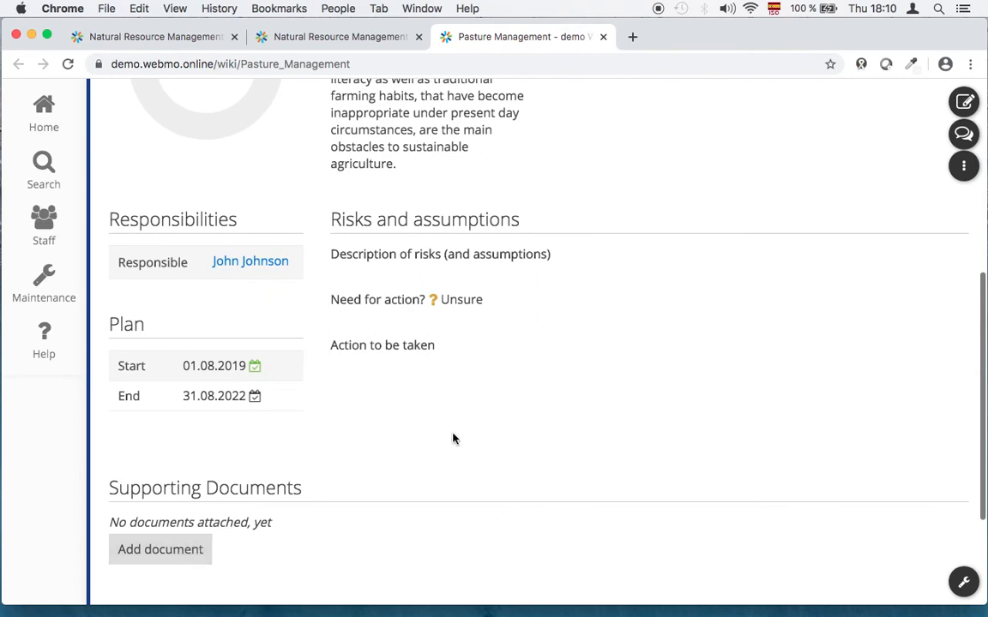
{"action": "scroll", "coordinate": [454, 439], "scroll_direction": "up", "scroll_amount": 7}
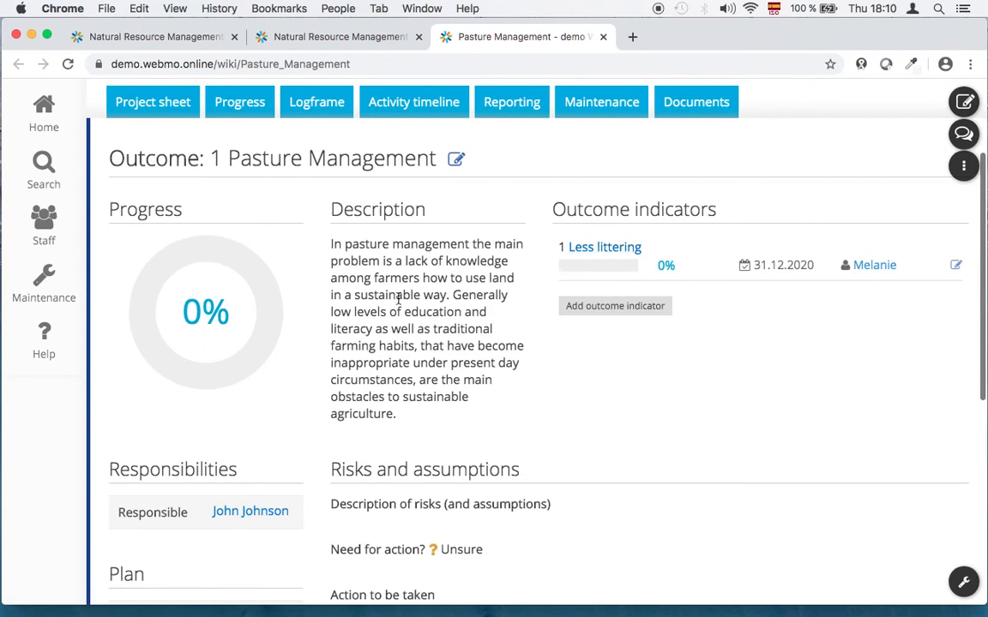
- Compare the Pasture Management outcome's page with its entry in the logframe, and close the outcome's page
{"action": "left_click", "coordinate": [623, 323]}
{"action": "left_click", "coordinate": [380, 43]}
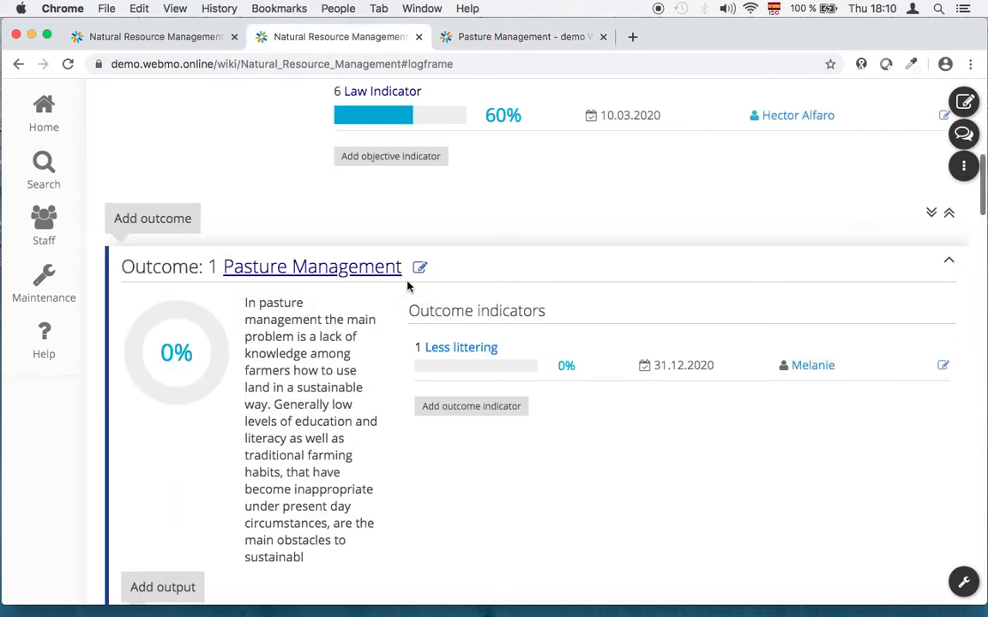
{"action": "scroll", "coordinate": [407, 283], "scroll_direction": "down", "scroll_amount": 1}
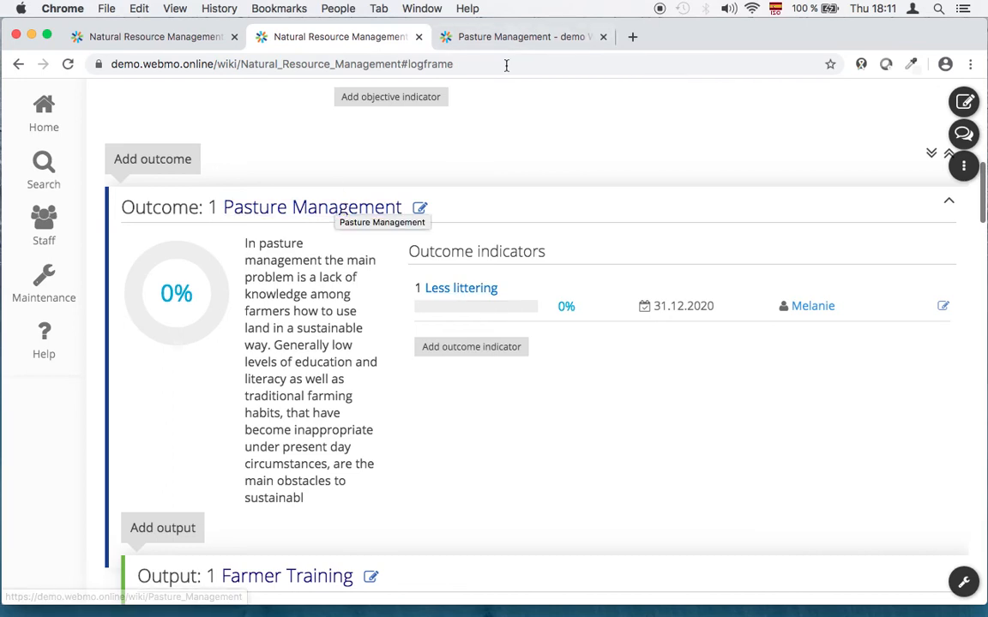
{"action": "left_click", "coordinate": [545, 43]}
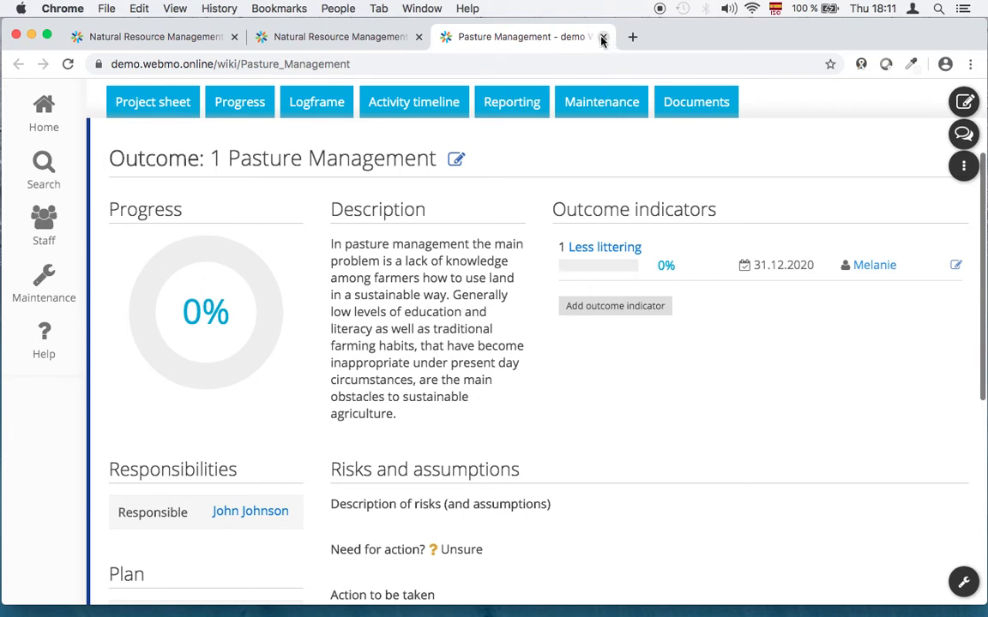
{"action": "left_click", "coordinate": [603, 37]}
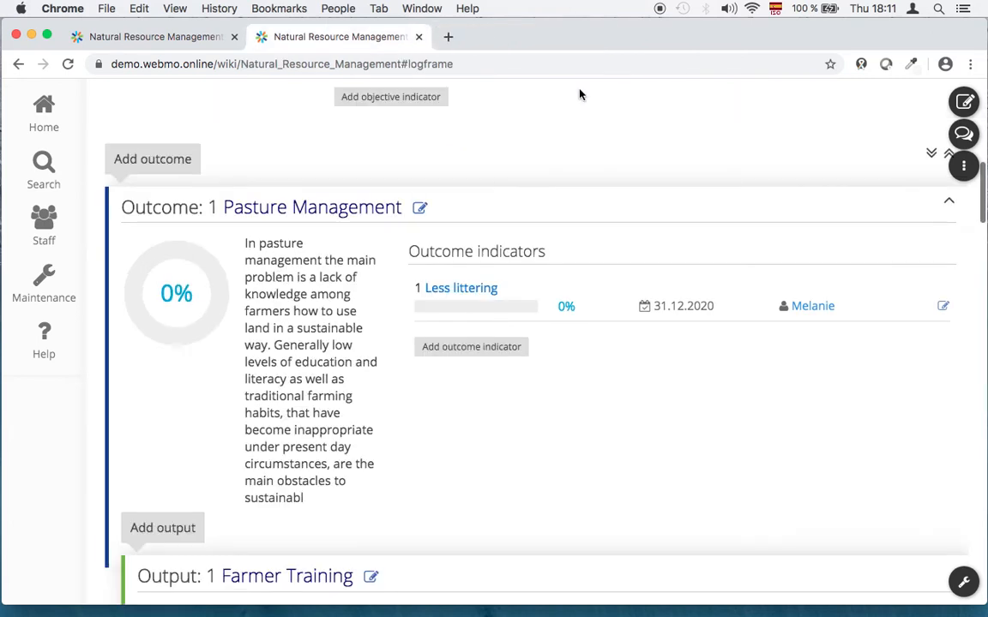
- Open the form for adding an output under the Pasture Management outcome in a separate browser tab
{"action": "scroll", "coordinate": [398, 283], "scroll_direction": "down", "scroll_amount": 2}
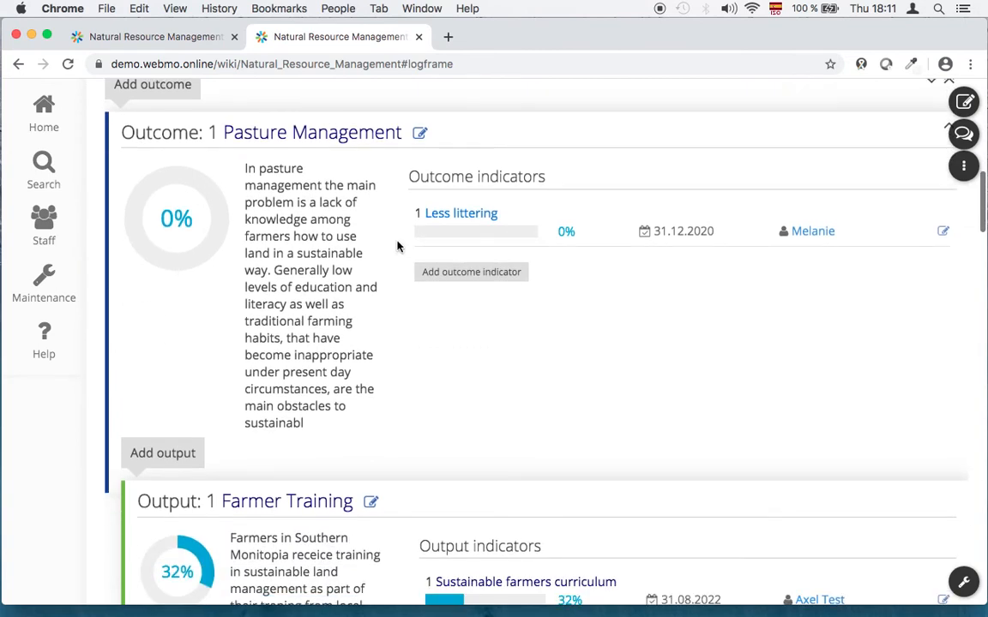
{"action": "scroll", "coordinate": [397, 247], "scroll_direction": "down", "scroll_amount": 4}
{"action": "scroll", "coordinate": [386, 247], "scroll_direction": "up", "scroll_amount": 2}
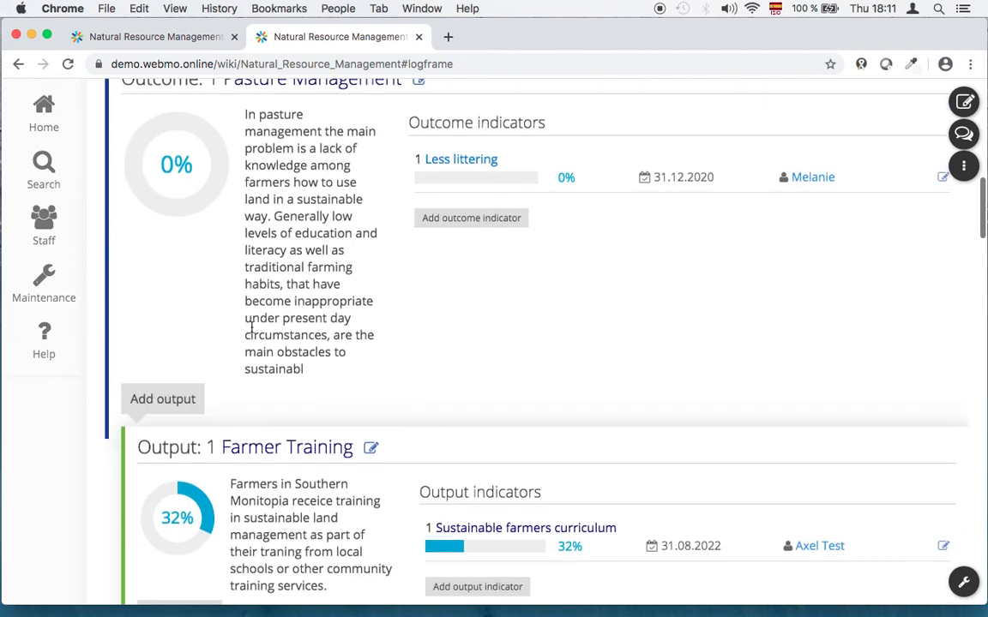
{"action": "scroll", "coordinate": [306, 168], "scroll_direction": "up", "scroll_amount": 2}
{"action": "scroll", "coordinate": [133, 340], "scroll_direction": "down", "scroll_amount": 4}
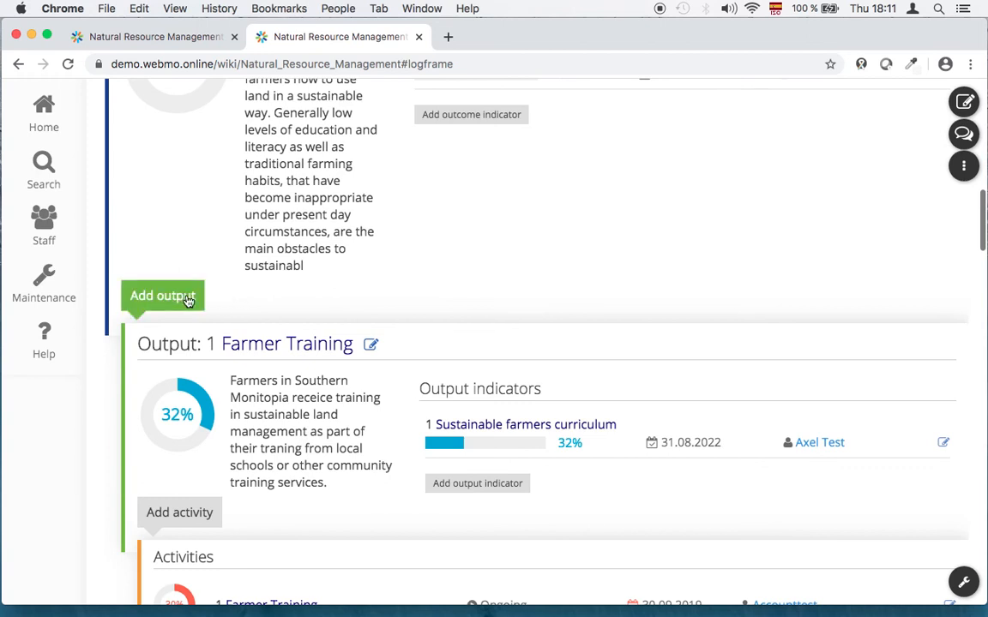
{"action": "left_click", "coordinate": [188, 298]}
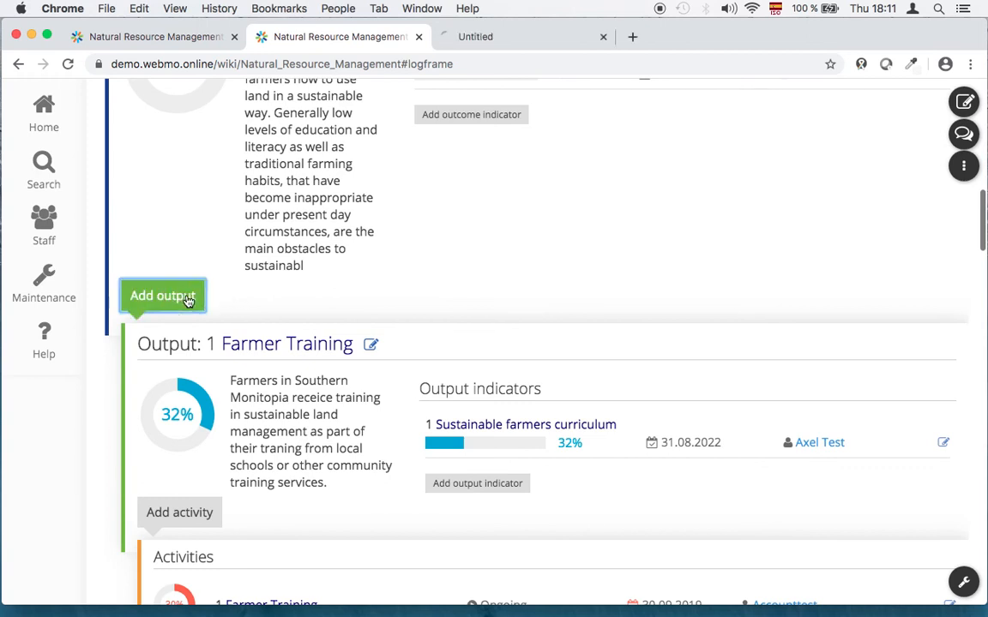
{"action": "left_click", "coordinate": [491, 37]}
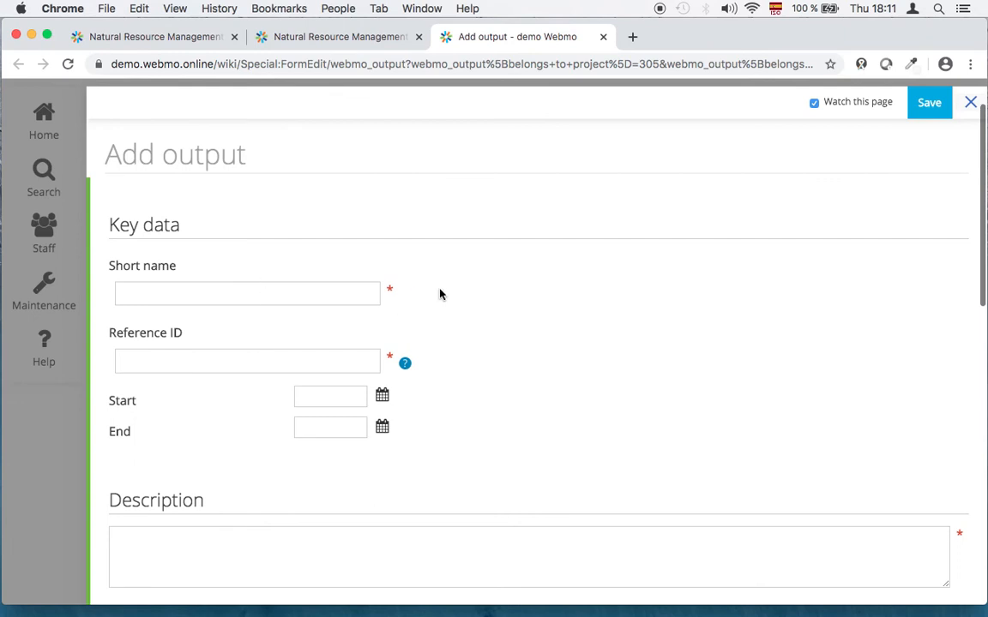
- Examine the new output form's key data, description, responsibilities, risks and notes, and close it without saving
{"action": "scroll", "coordinate": [465, 277], "scroll_direction": "down", "scroll_amount": 8}
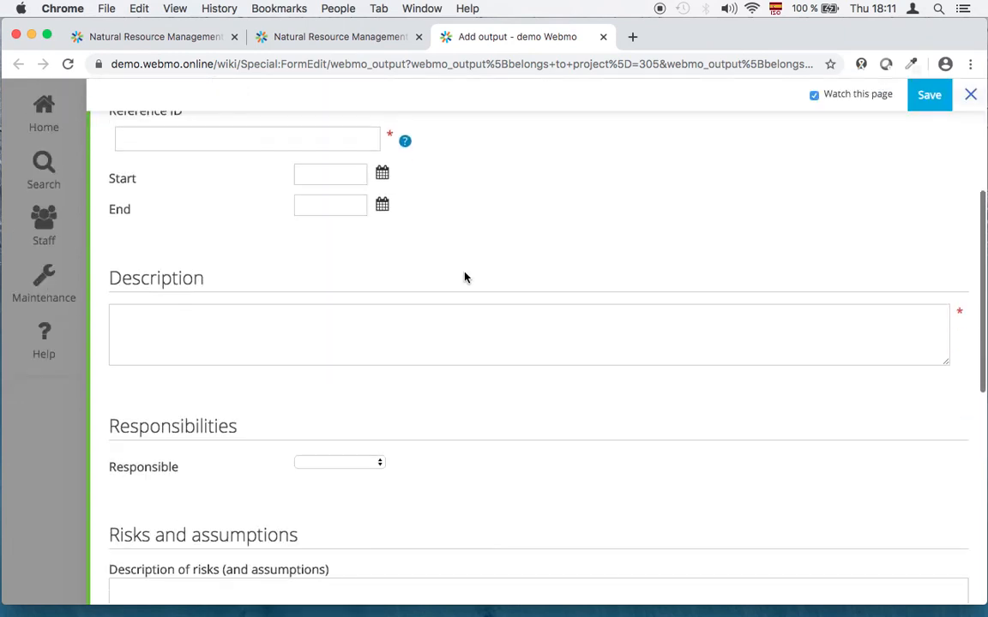
{"action": "scroll", "coordinate": [464, 277], "scroll_direction": "down", "scroll_amount": 5}
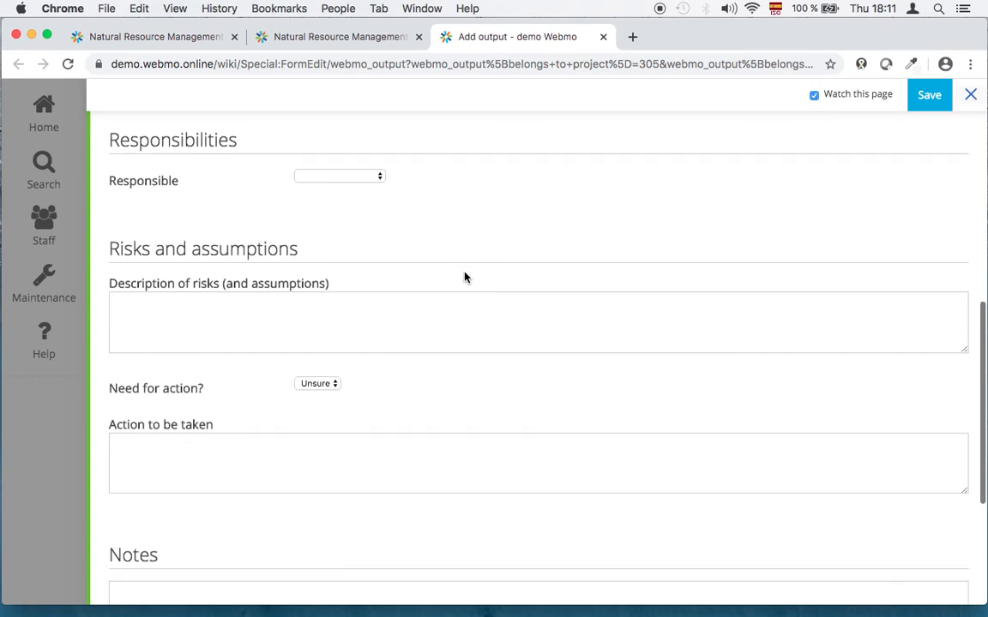
{"action": "scroll", "coordinate": [464, 277], "scroll_direction": "down", "scroll_amount": 3}
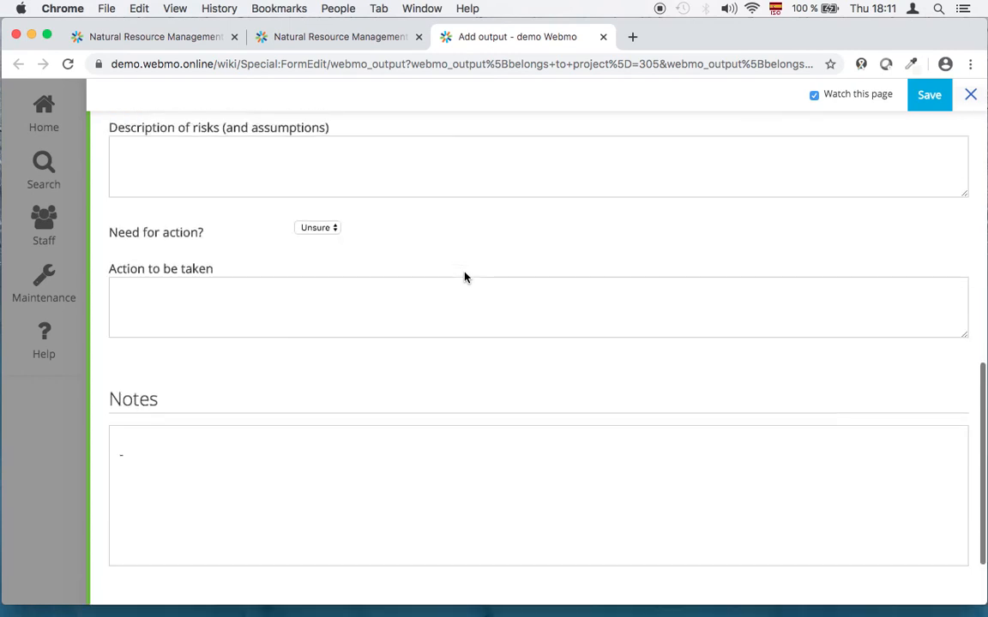
{"action": "scroll", "coordinate": [465, 277], "scroll_direction": "up", "scroll_amount": 6}
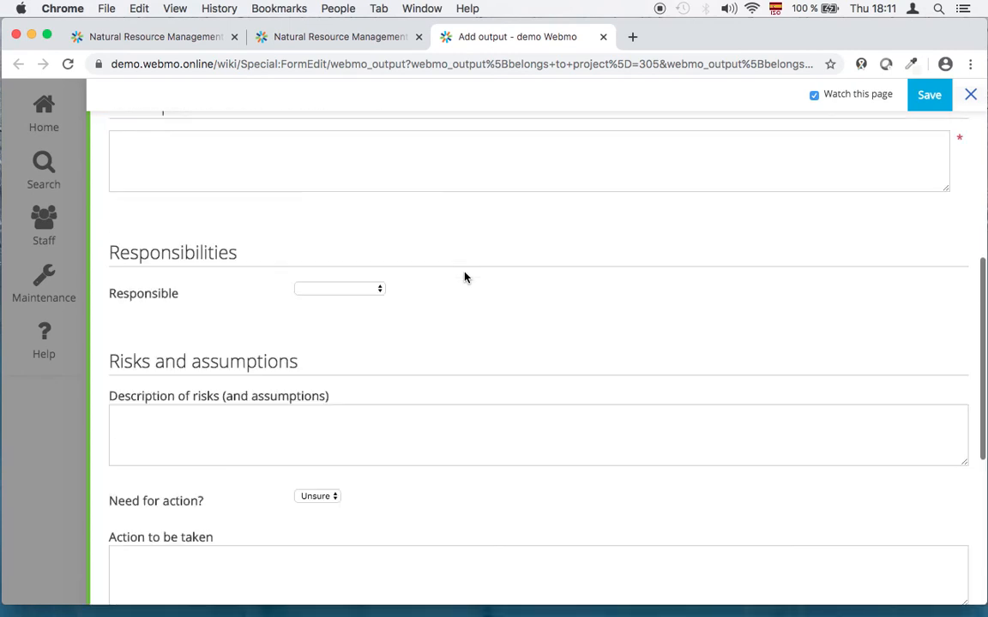
{"action": "scroll", "coordinate": [465, 277], "scroll_direction": "up", "scroll_amount": 8}
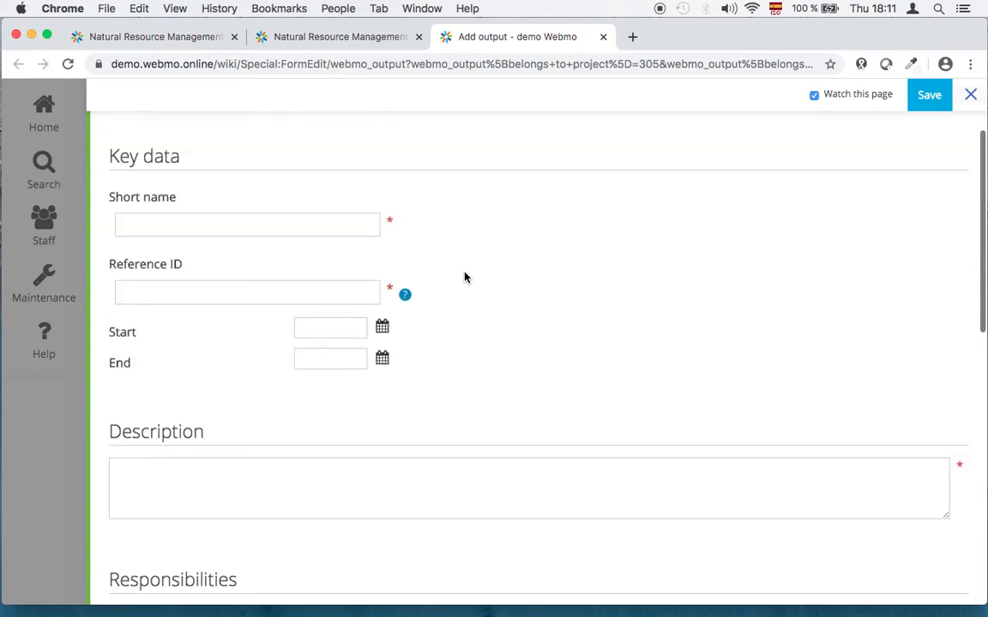
{"action": "scroll", "coordinate": [465, 277], "scroll_direction": "up", "scroll_amount": 2}
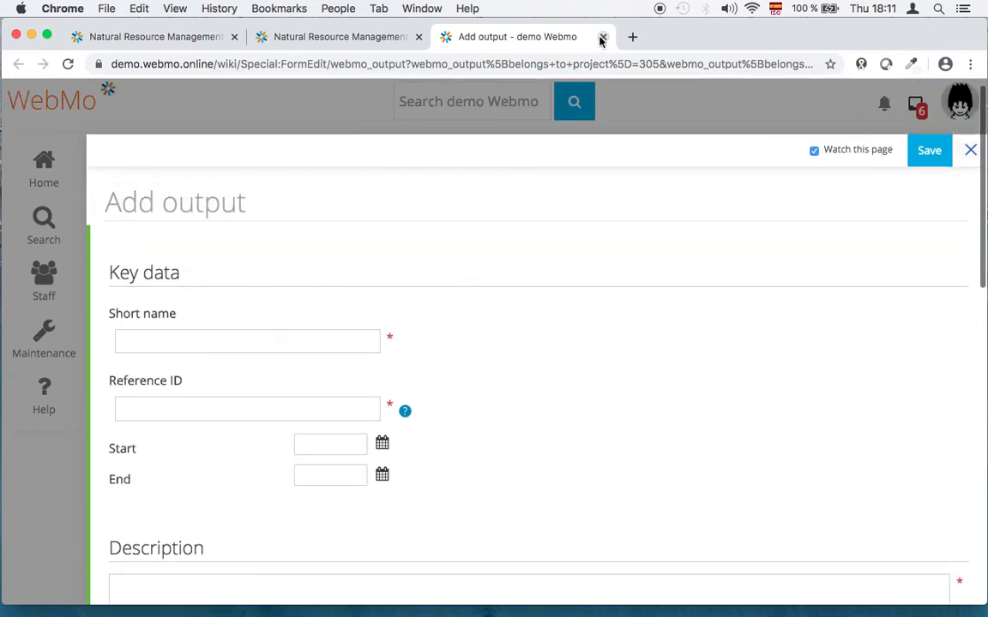
{"action": "left_click", "coordinate": [603, 38]}
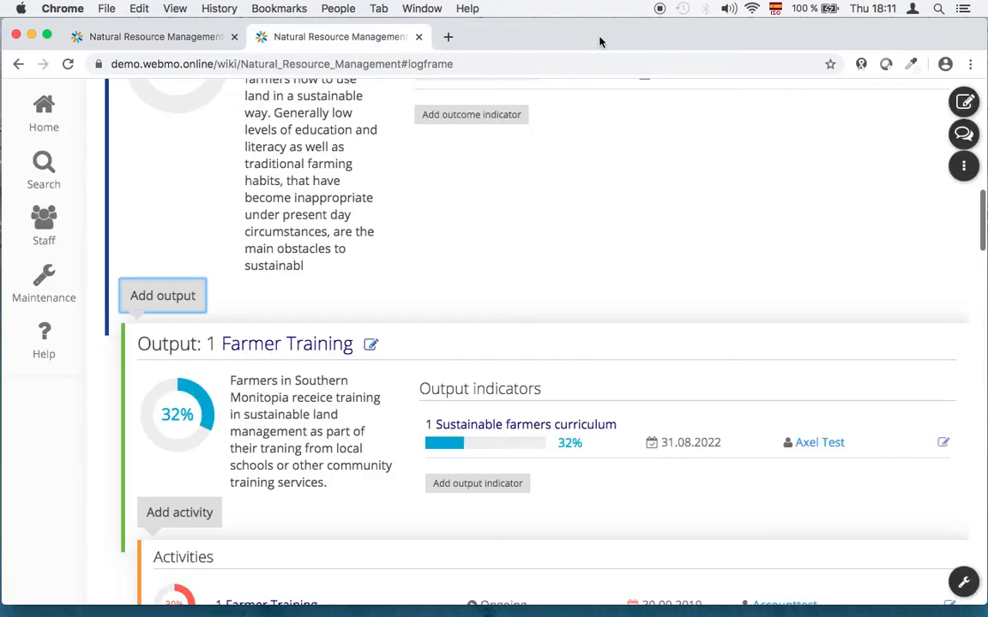
- Open the Farmer Training output in a separate browser tab, review its details, and compare it with its entry in the logframe
{"action": "left_click", "coordinate": [273, 340]}
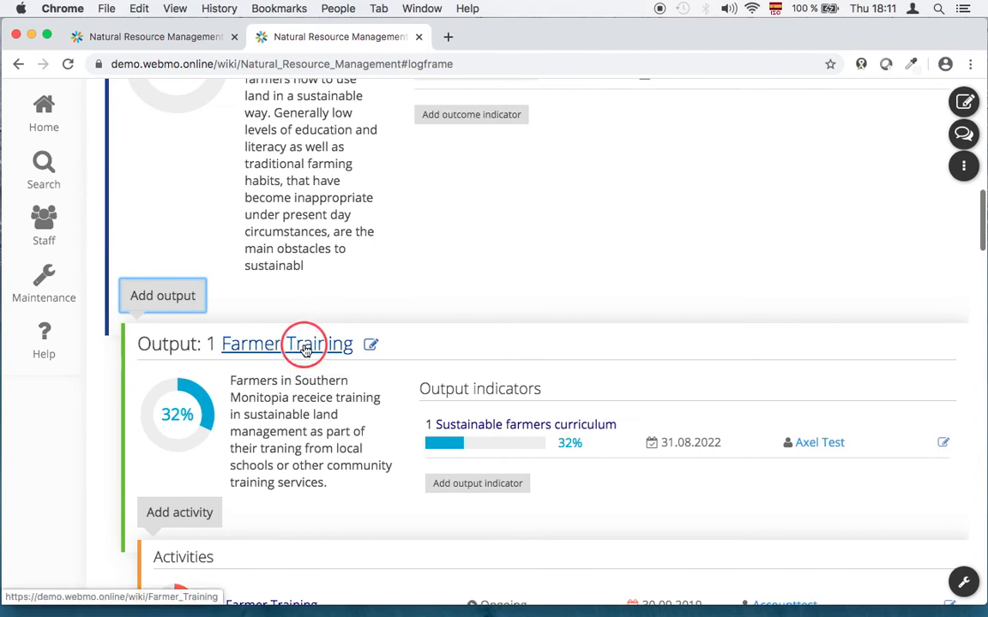
{"action": "left_click", "coordinate": [505, 37]}
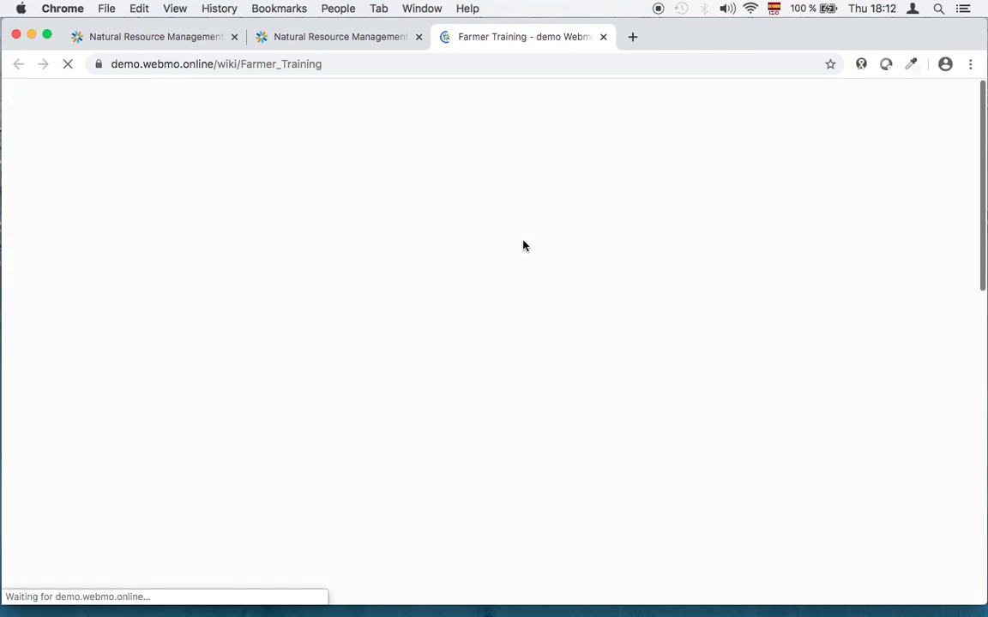
{"action": "scroll", "coordinate": [461, 256], "scroll_direction": "down", "scroll_amount": 4}
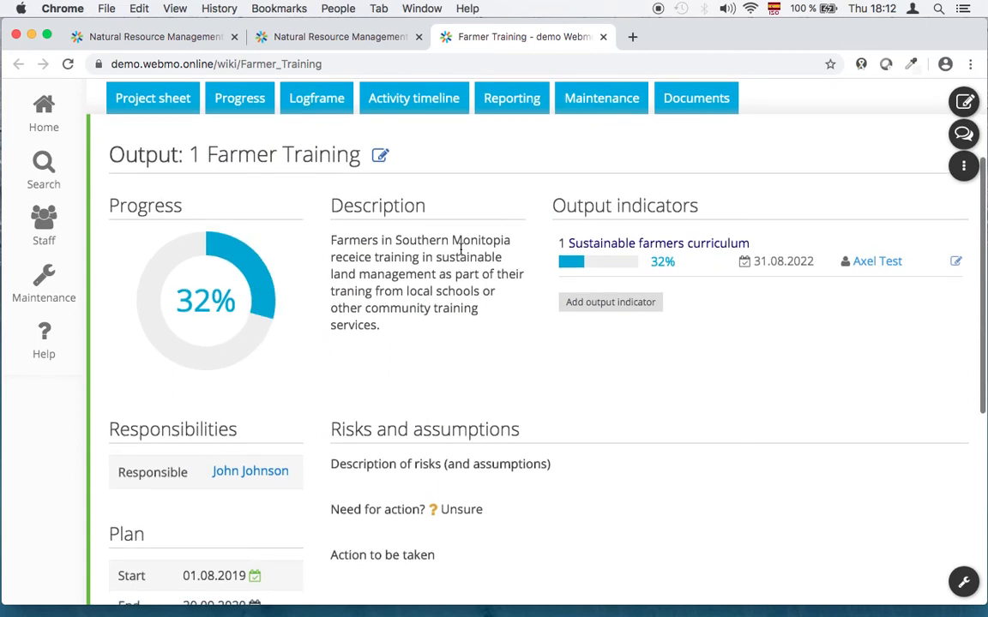
{"action": "scroll", "coordinate": [531, 250], "scroll_direction": "down", "scroll_amount": 4}
{"action": "scroll", "coordinate": [531, 250], "scroll_direction": "down", "scroll_amount": 5}
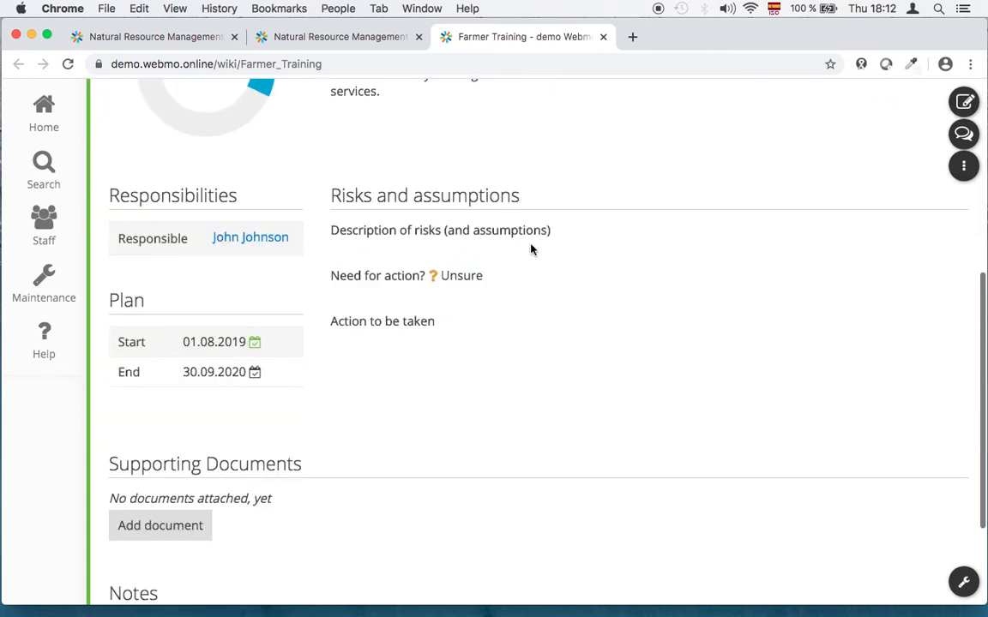
{"action": "scroll", "coordinate": [531, 249], "scroll_direction": "up", "scroll_amount": 2}
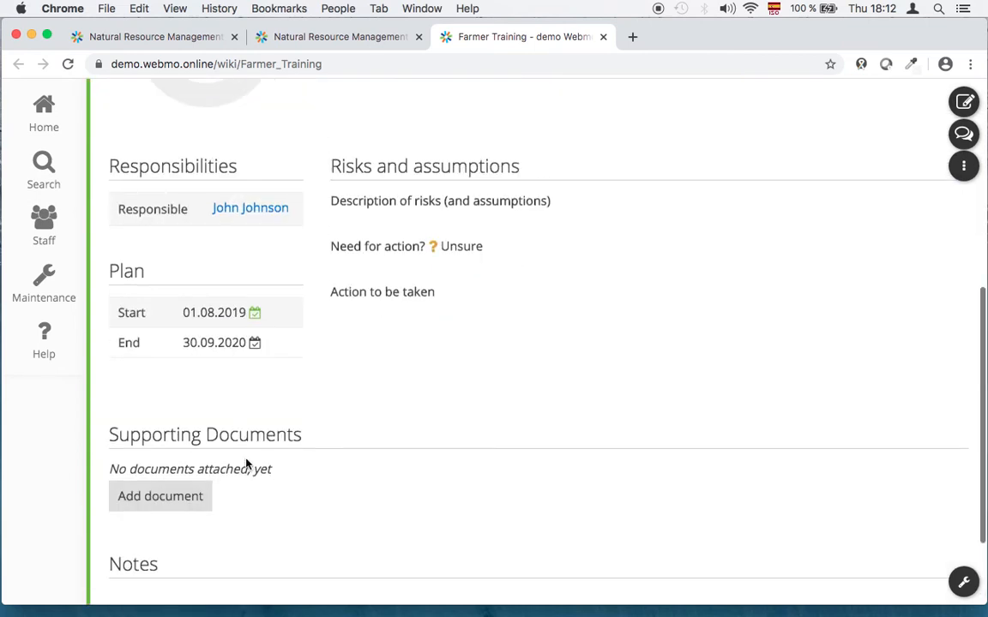
{"action": "scroll", "coordinate": [483, 399], "scroll_direction": "up", "scroll_amount": 6}
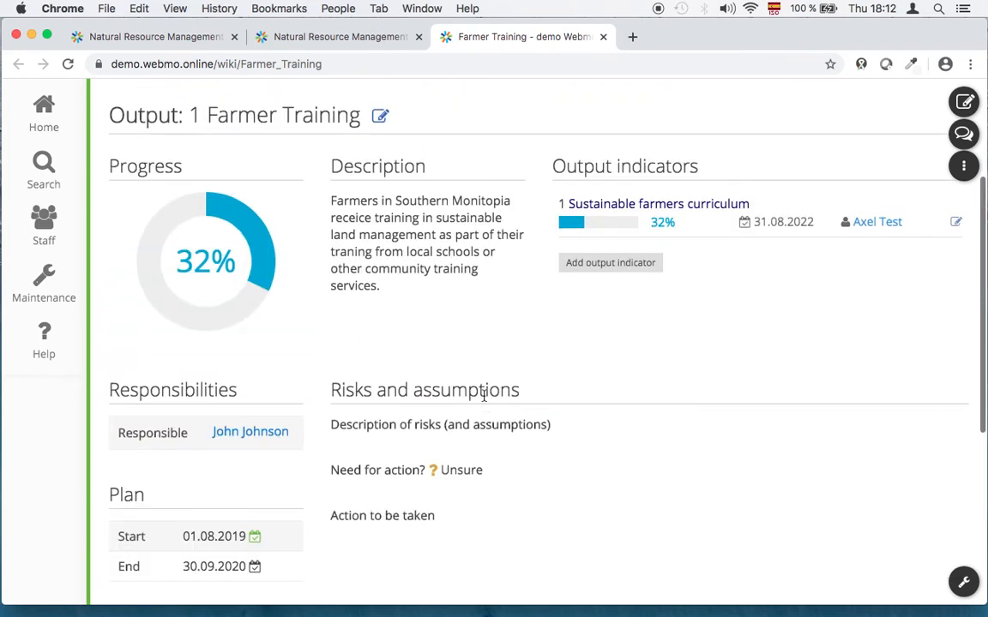
{"action": "scroll", "coordinate": [484, 395], "scroll_direction": "up", "scroll_amount": 2}
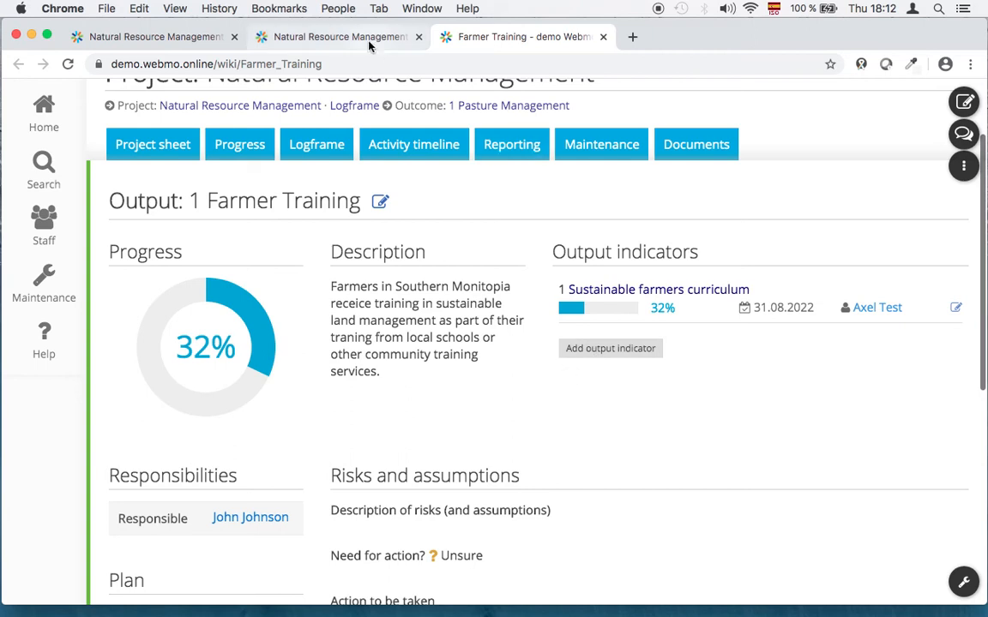
{"action": "left_click", "coordinate": [341, 37]}
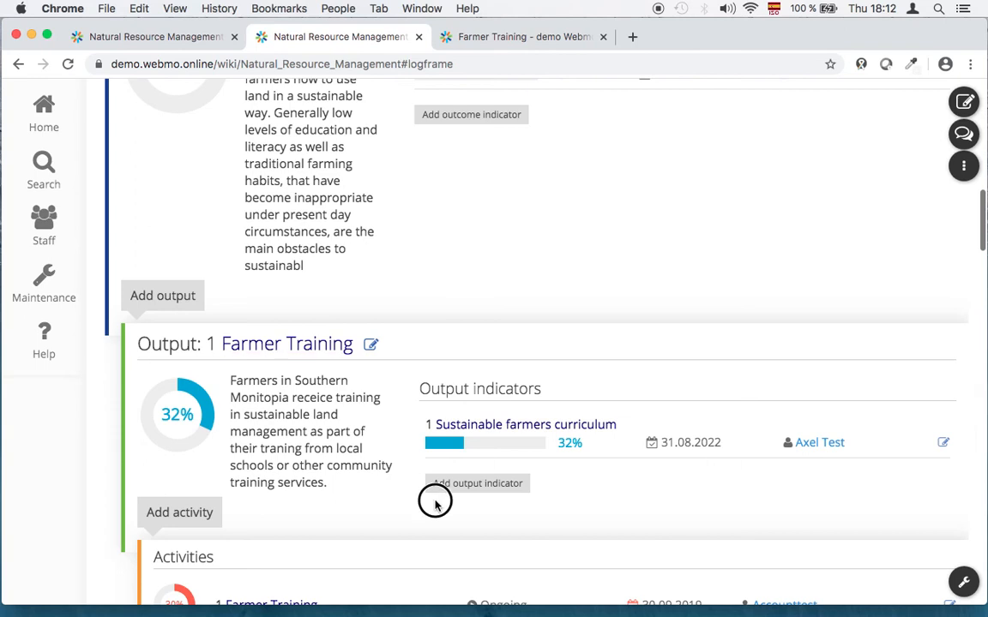
{"action": "left_click", "coordinate": [490, 38]}
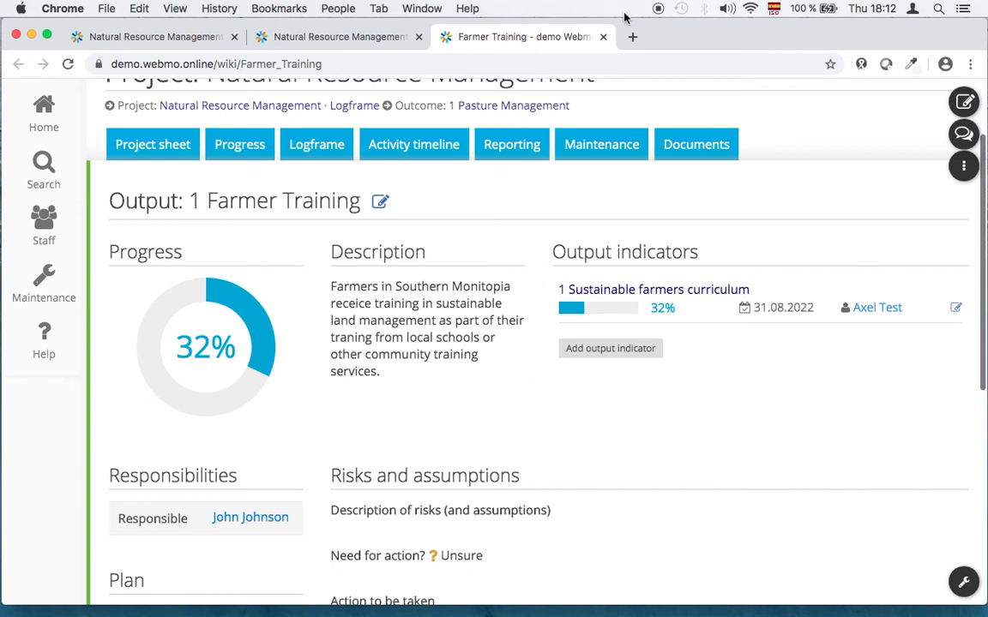
- Open the form for adding an output indicator to Farmer Training in a separate browser tab
{"action": "scroll", "coordinate": [541, 265], "scroll_direction": "down", "scroll_amount": 2}
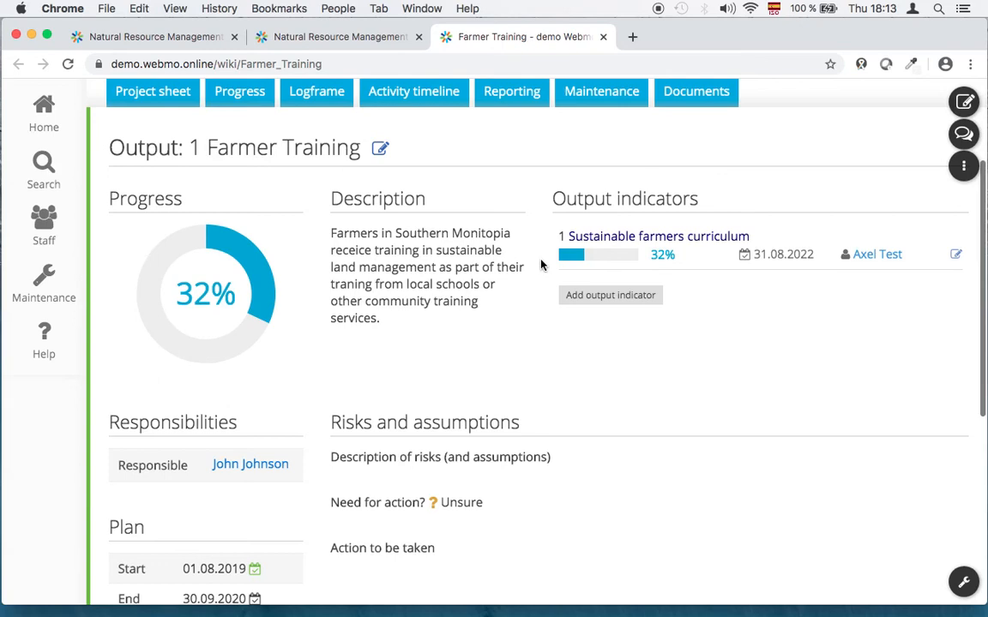
{"action": "left_click", "coordinate": [582, 297], "text": "super"}
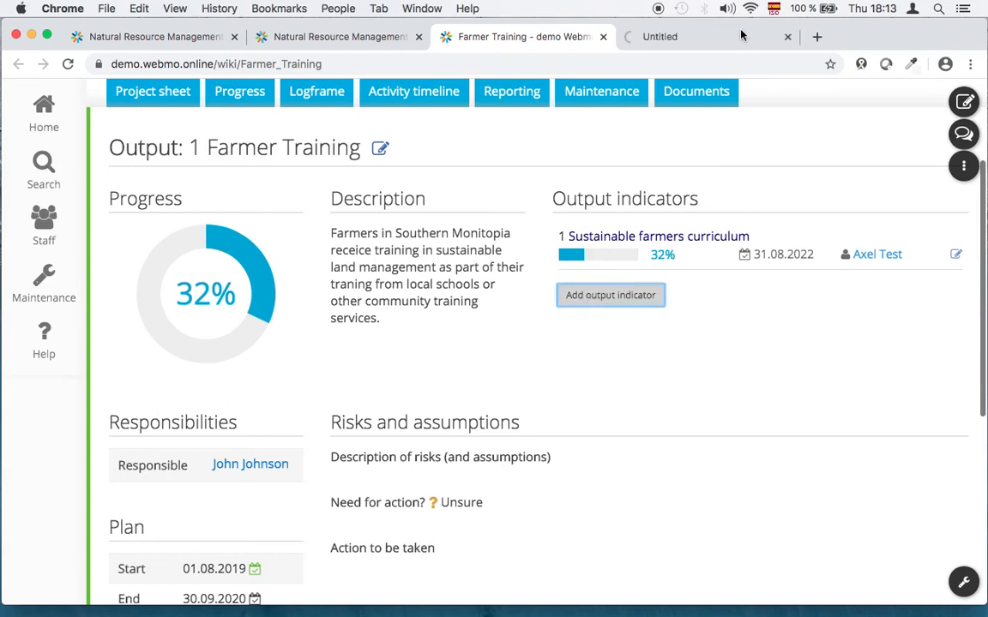
{"action": "left_click", "coordinate": [680, 40]}
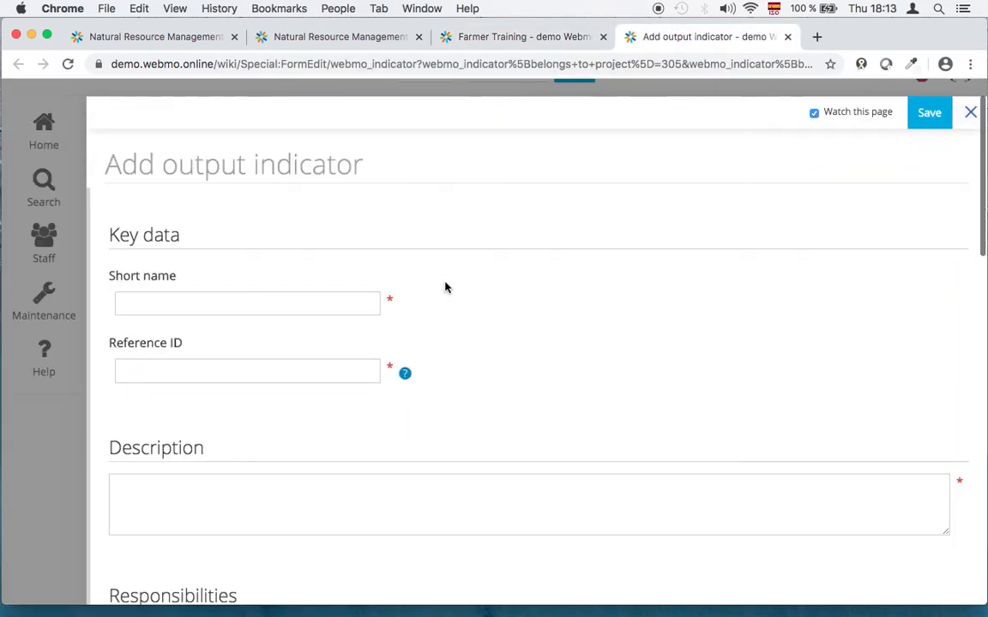
- Give the new output indicator the short name "Training 1" and the reference ID 1a
{"action": "left_click", "coordinate": [333, 304]}
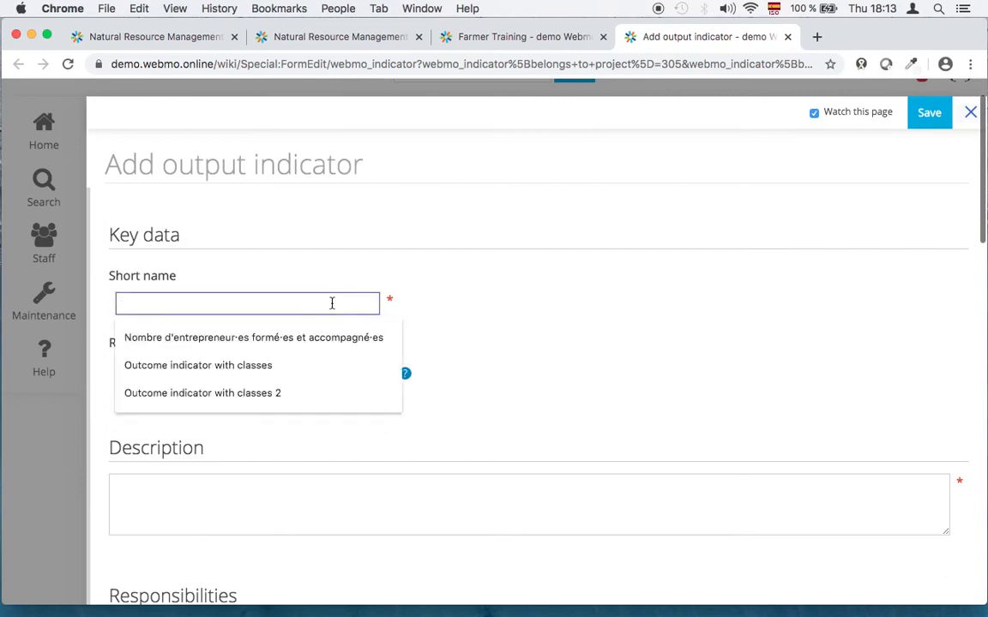
{"action": "type", "text": "Ad"}
{"action": "key", "text": "BackSpace"}
{"action": "key", "text": "BackSpace"}
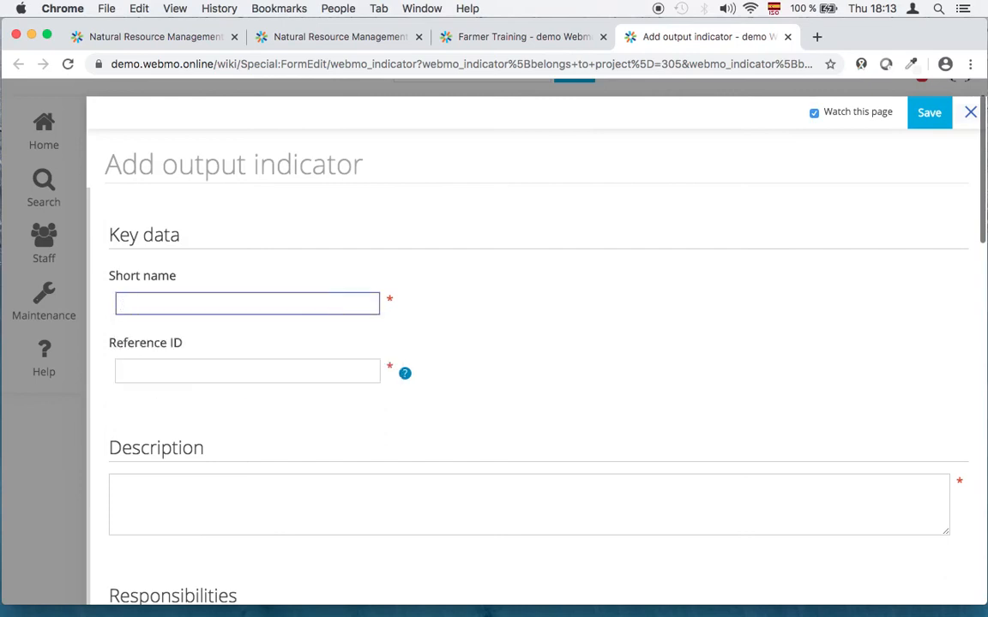
{"action": "type", "text": "Training 1"}
{"action": "left_click", "coordinate": [257, 371]}
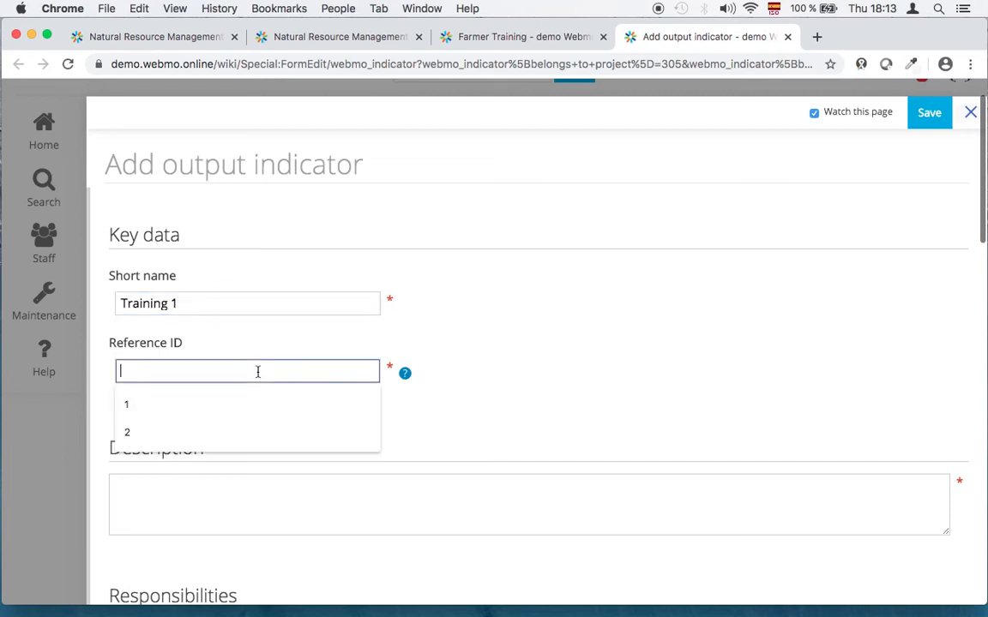
{"action": "type", "text": "1a"}
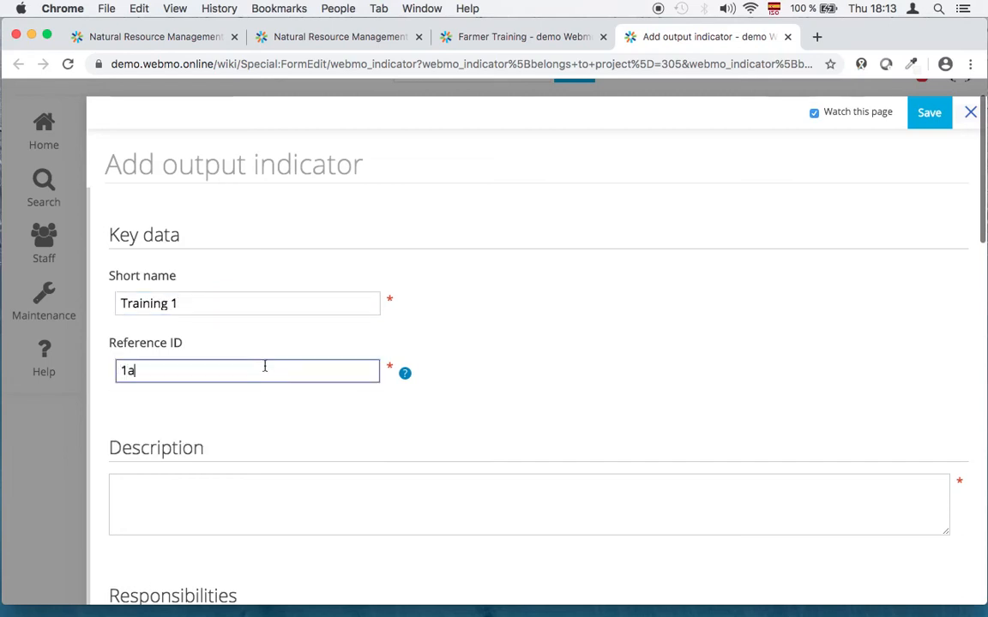
- Enter "description" as the output indicator's description and assign the first listed person as responsible
{"action": "scroll", "coordinate": [292, 360], "scroll_direction": "down", "scroll_amount": 2}
{"action": "left_click", "coordinate": [280, 382]}
{"action": "type", "text": "d"}
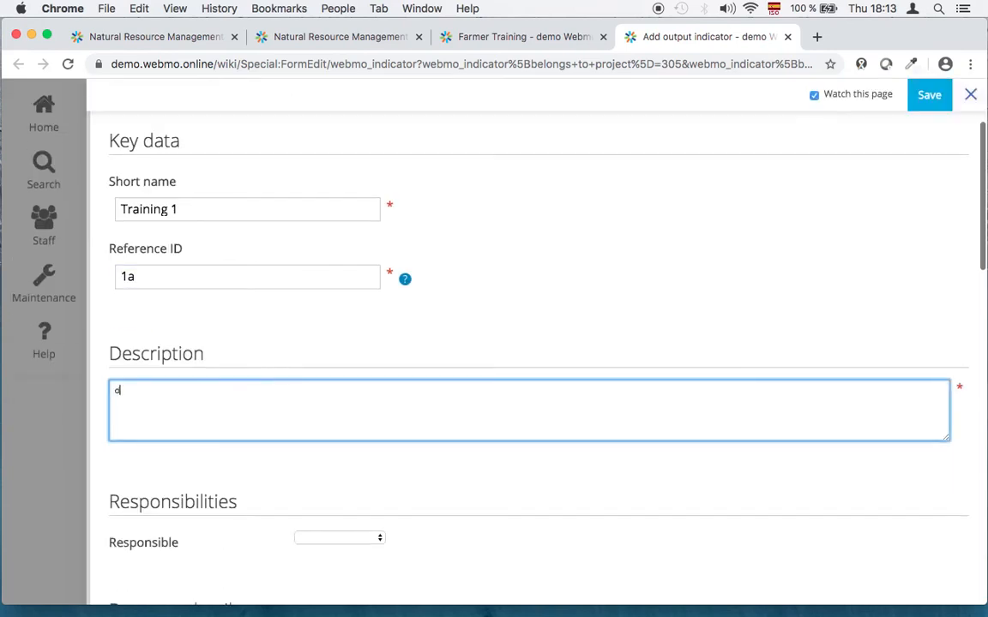
{"action": "type", "text": "escription"}
{"action": "scroll", "coordinate": [527, 308], "scroll_direction": "down", "scroll_amount": 3}
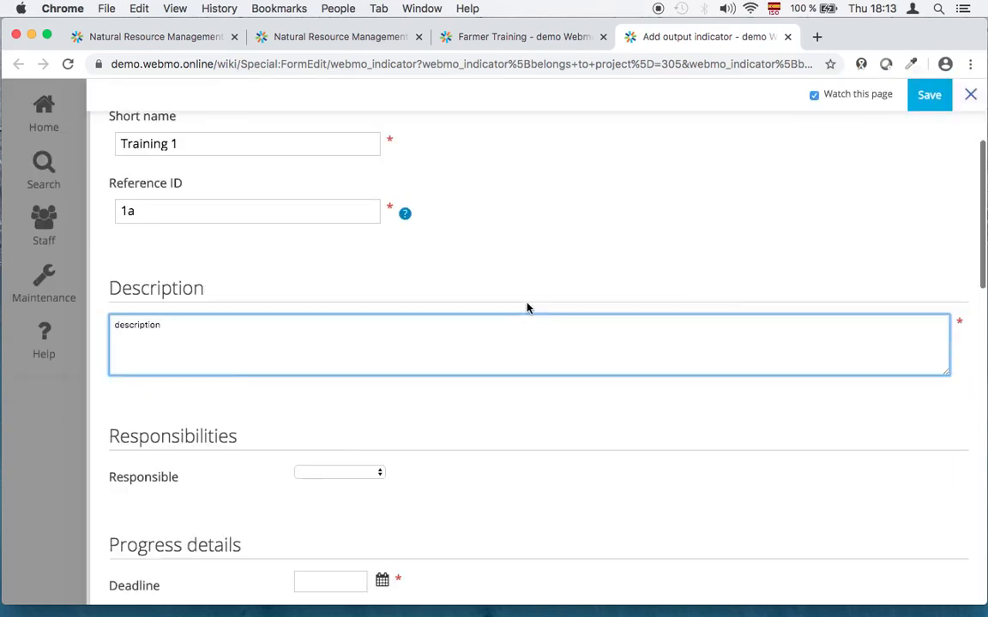
{"action": "scroll", "coordinate": [357, 346], "scroll_direction": "down", "scroll_amount": 2}
{"action": "left_click", "coordinate": [357, 329]}
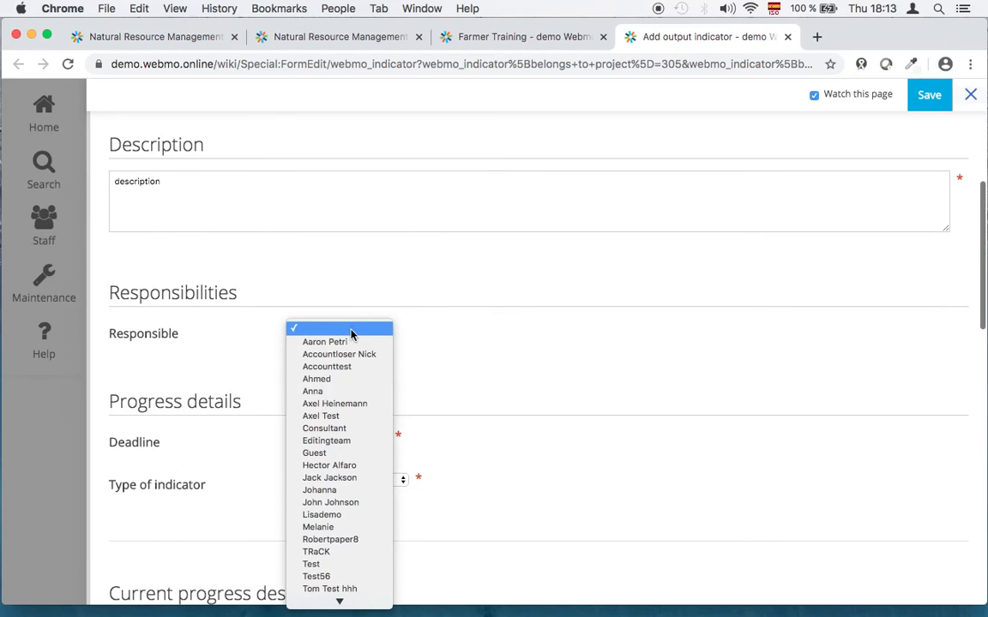
{"action": "left_click", "coordinate": [334, 344]}
- Set the output indicator's deadline to 28.02.2020
{"action": "scroll", "coordinate": [505, 286], "scroll_direction": "down", "scroll_amount": 3}
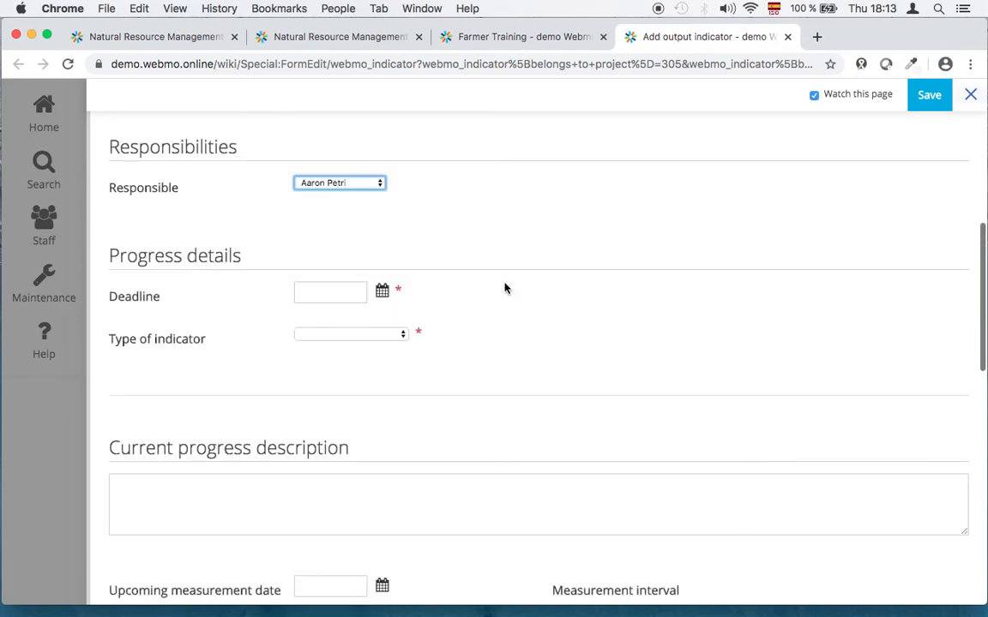
{"action": "left_click", "coordinate": [341, 280]}
{"action": "left_click", "coordinate": [460, 304]}
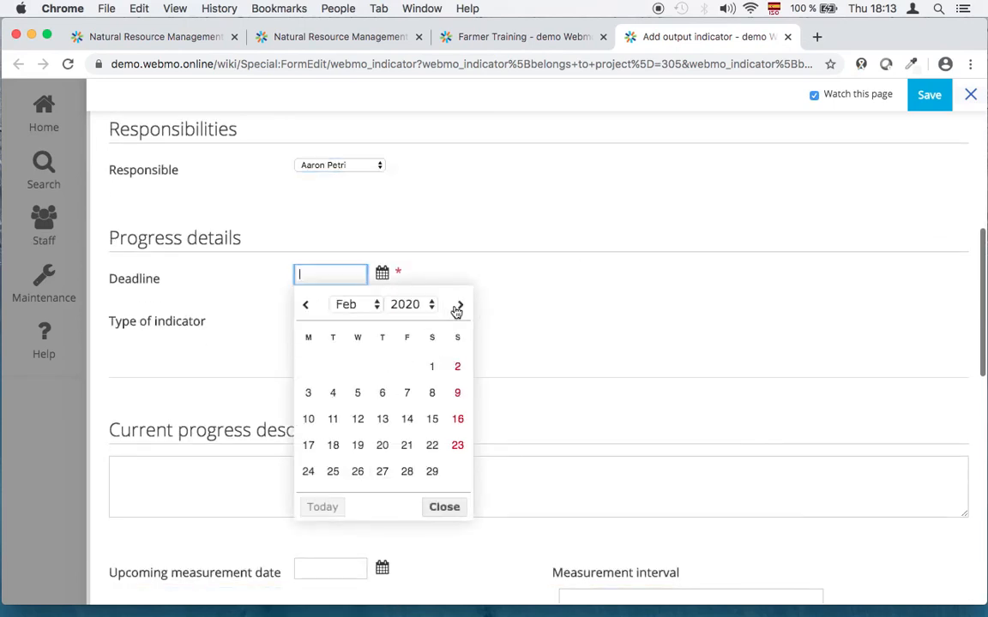
{"action": "left_click", "coordinate": [406, 472]}
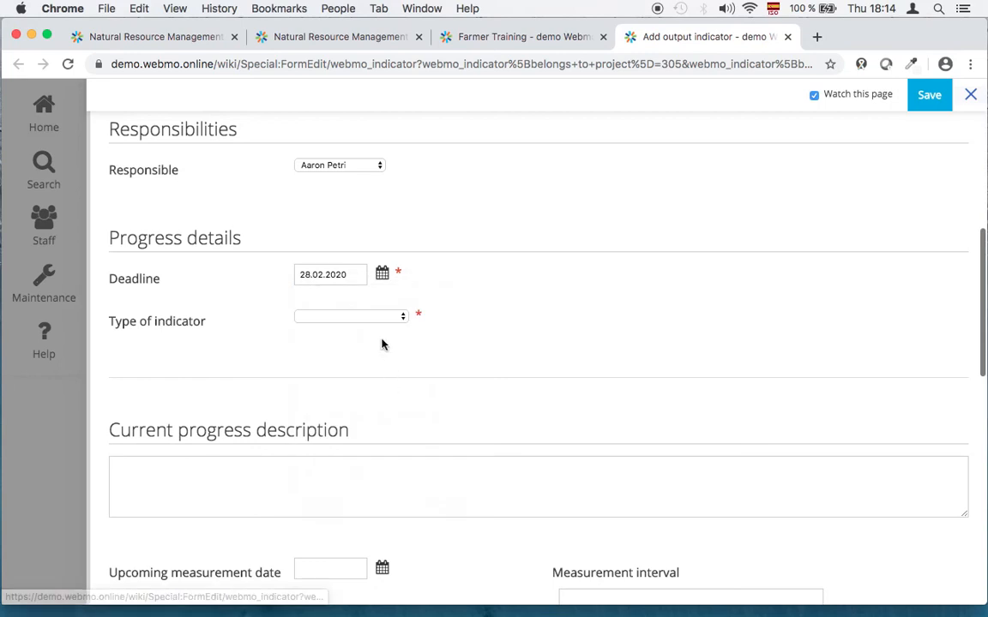
- Set the type of indicator to Activities indicator, keeping its baseline at 0
{"action": "left_click", "coordinate": [371, 324]}
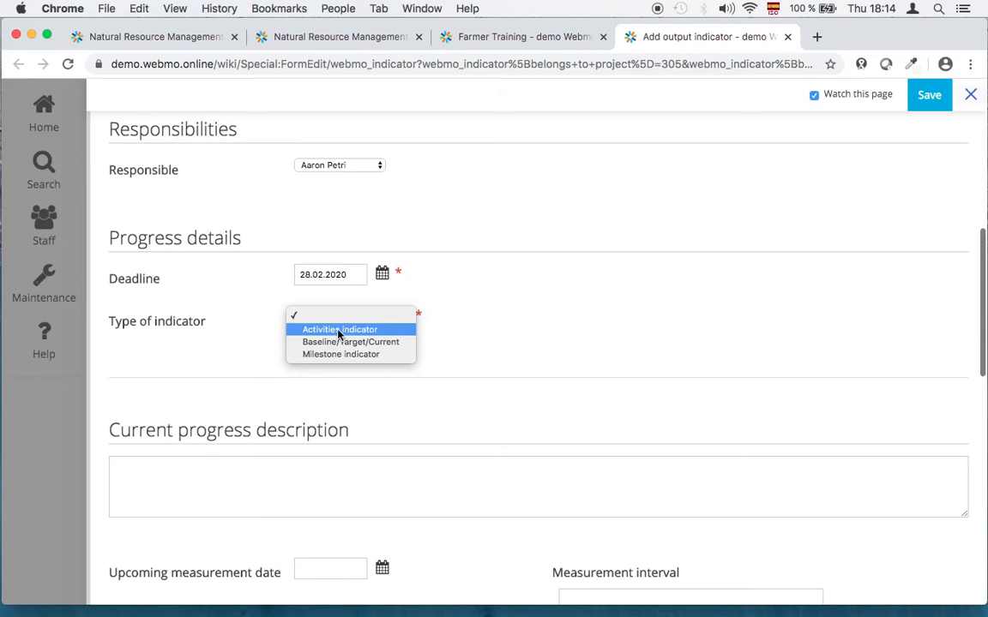
{"action": "left_click", "coordinate": [349, 330]}
{"action": "scroll", "coordinate": [333, 375], "scroll_direction": "down", "scroll_amount": 1}
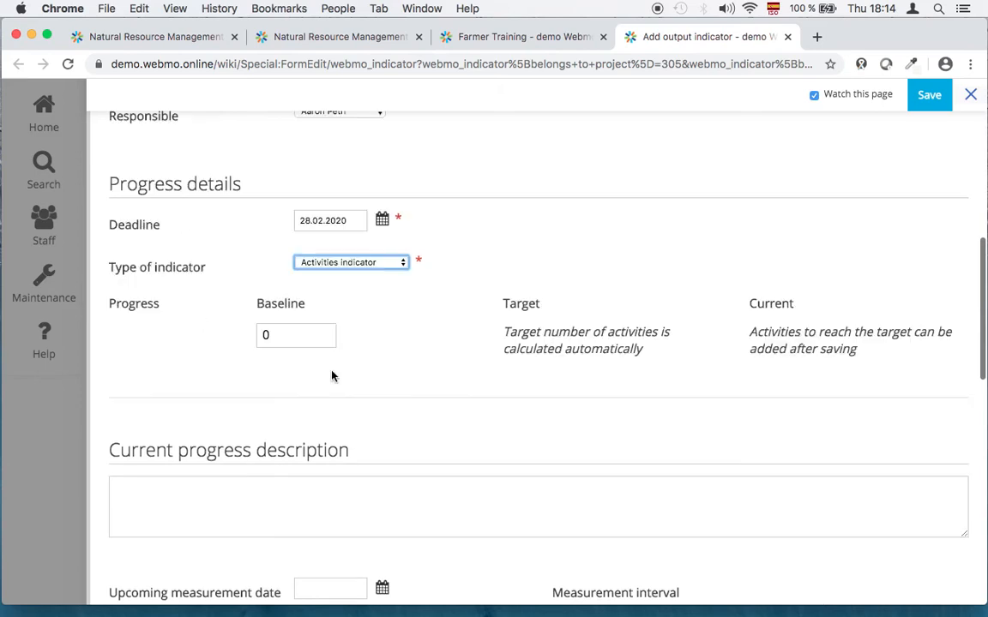
{"action": "left_click_drag", "start_coordinate": [278, 336], "coordinate": [246, 335]}
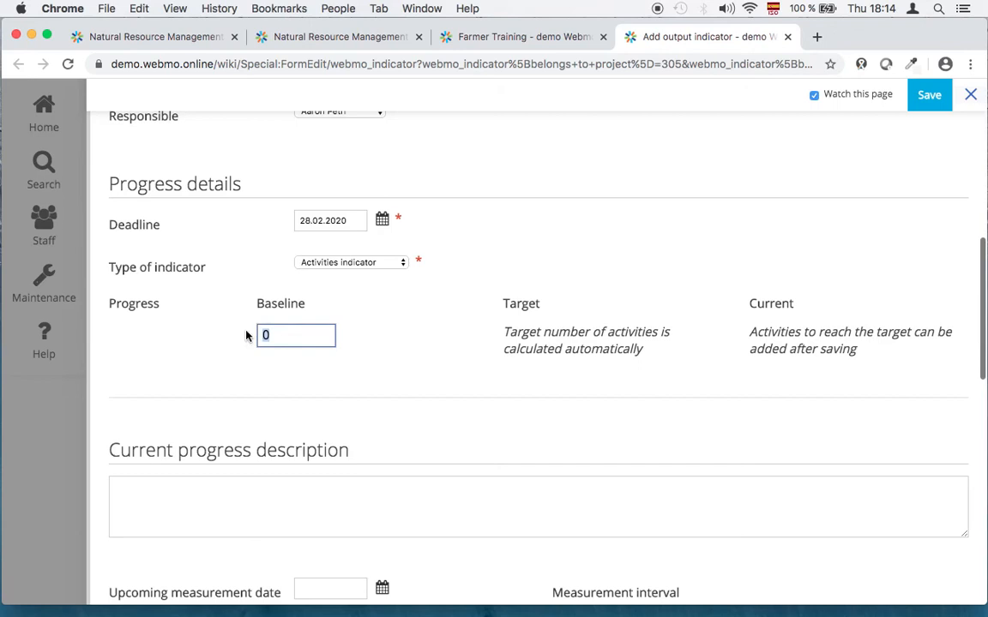
{"action": "left_click", "coordinate": [453, 317]}
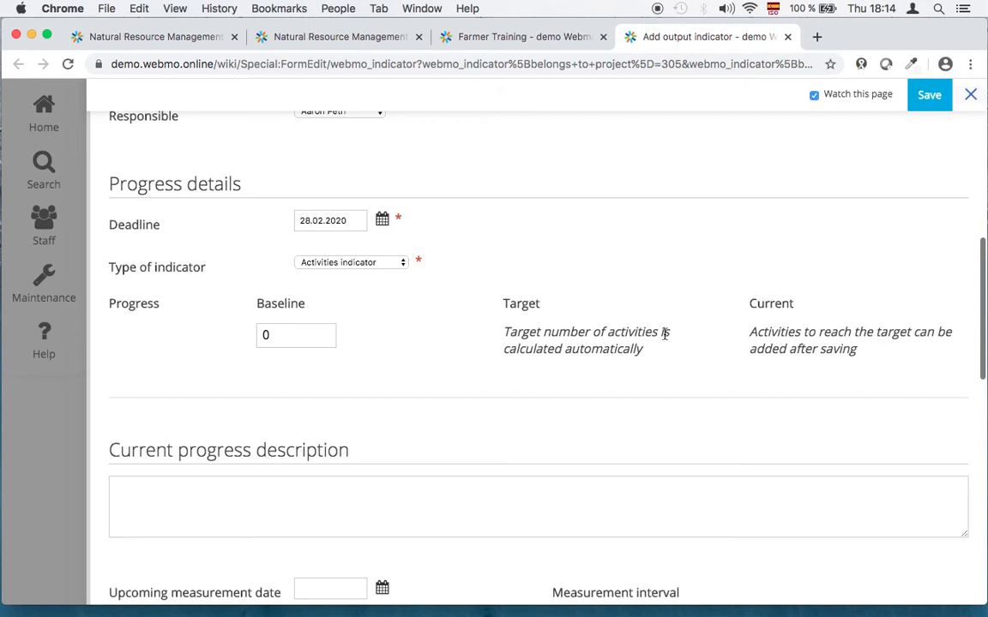
- Enter "description" as the output indicator's current progress description
{"action": "scroll", "coordinate": [664, 333], "scroll_direction": "down", "scroll_amount": 1}
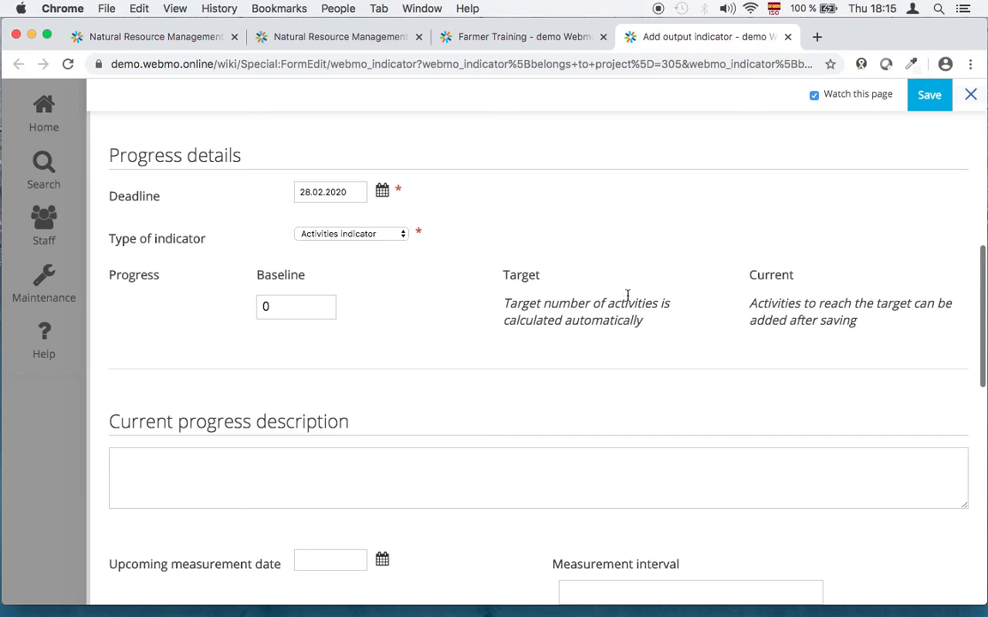
{"action": "scroll", "coordinate": [626, 293], "scroll_direction": "down", "scroll_amount": 3}
{"action": "left_click", "coordinate": [410, 382]}
{"action": "type", "text": "desc"}
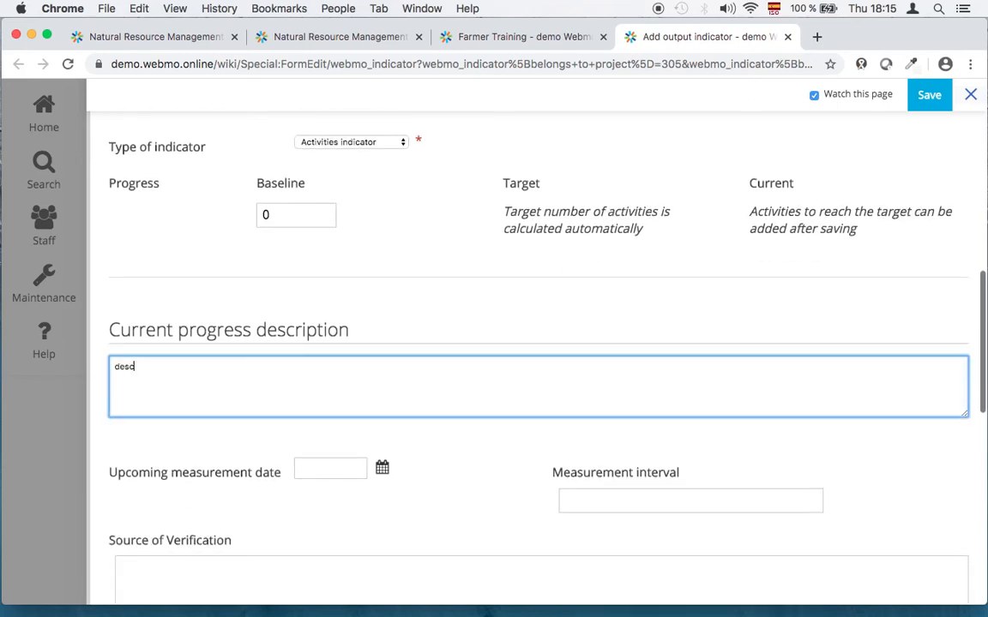
{"action": "type", "text": "ription"}
- Enter "source" as the output indicator's source of verification
{"action": "scroll", "coordinate": [527, 343], "scroll_direction": "down", "scroll_amount": 5}
{"action": "scroll", "coordinate": [351, 386], "scroll_direction": "down", "scroll_amount": 2}
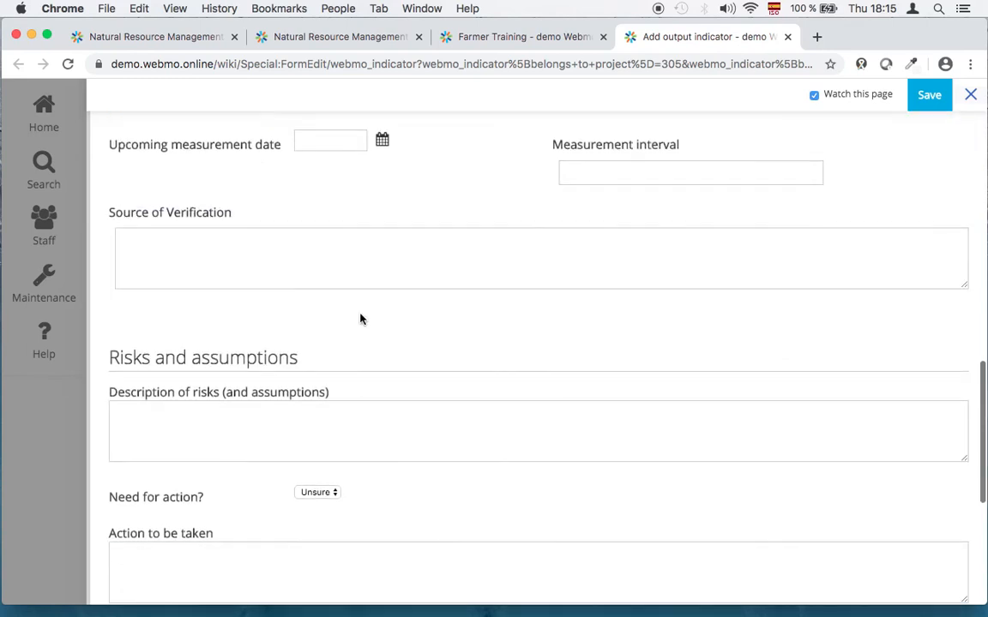
{"action": "scroll", "coordinate": [359, 319], "scroll_direction": "down", "scroll_amount": 2}
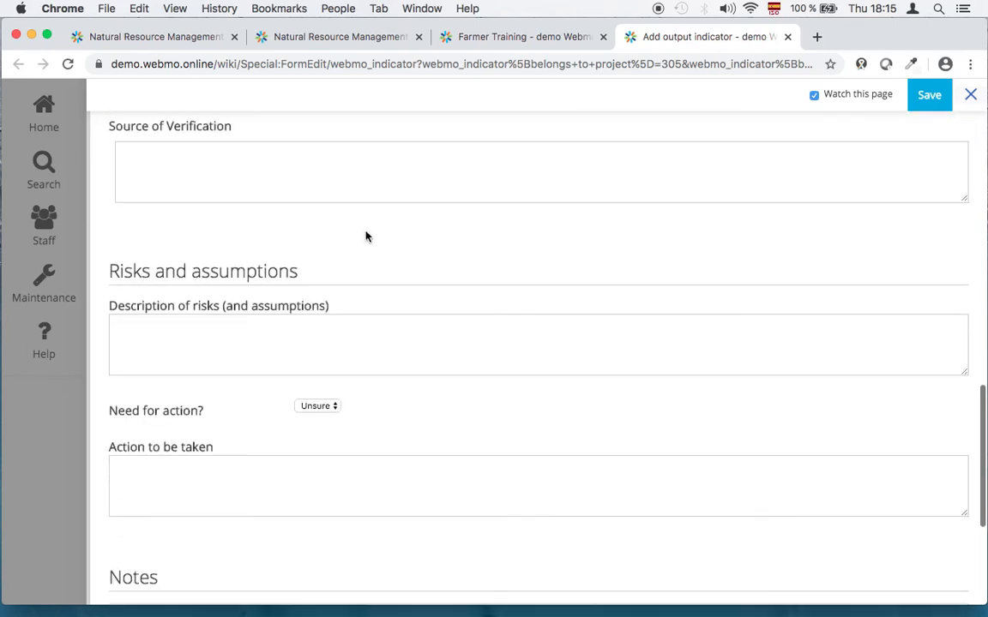
{"action": "scroll", "coordinate": [365, 227], "scroll_direction": "up", "scroll_amount": 1}
{"action": "left_click", "coordinate": [359, 198]}
{"action": "type", "text": "source"}
- Enter "challenges" as the indicator's risk description and "no" as the action to be taken, and save the indicator
{"action": "left_click", "coordinate": [323, 381]}
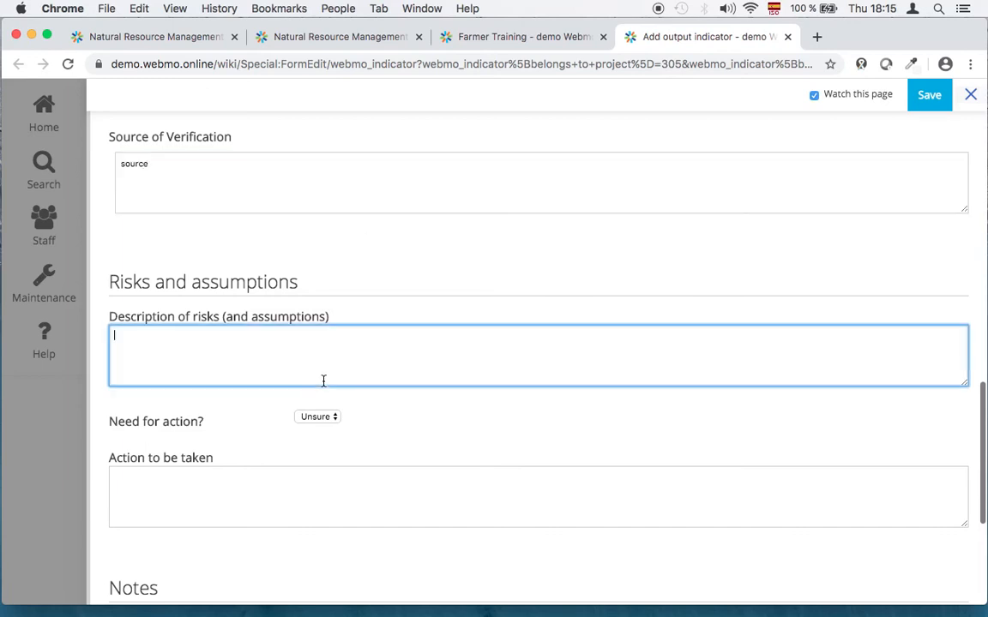
{"action": "type", "text": "challenges"}
{"action": "left_click", "coordinate": [235, 515]}
{"action": "type", "text": "no"}
{"action": "scroll", "coordinate": [474, 406], "scroll_direction": "down", "scroll_amount": 3}
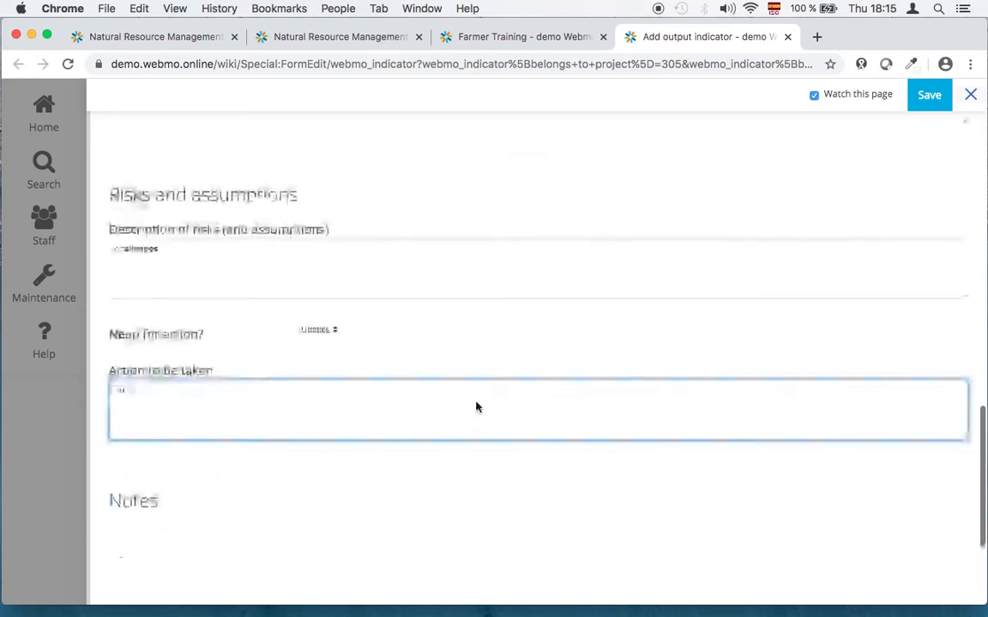
{"action": "scroll", "coordinate": [474, 406], "scroll_direction": "up", "scroll_amount": 4}
{"action": "left_click", "coordinate": [929, 96]}
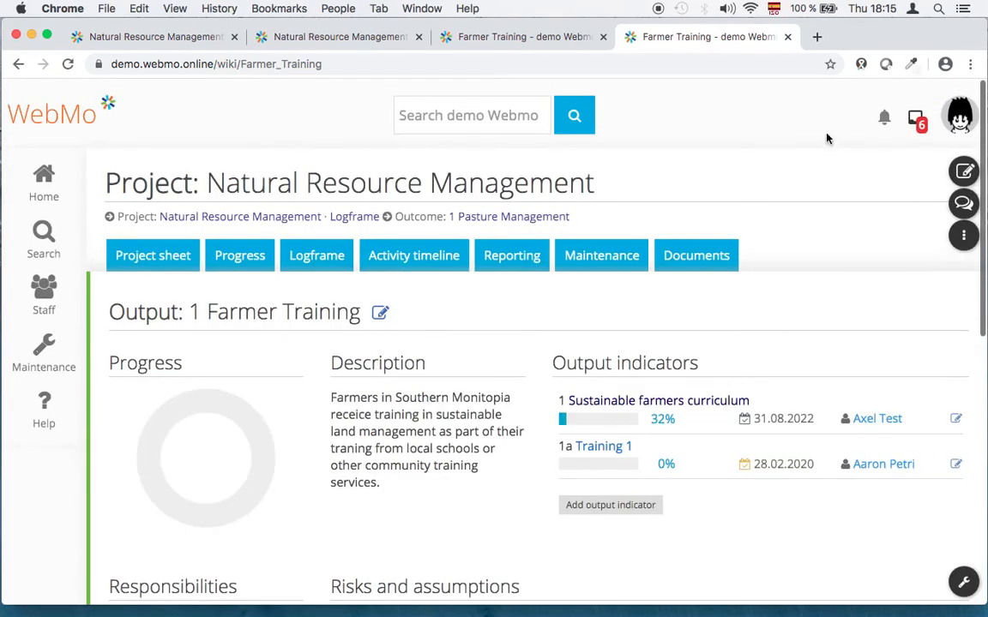
- Open the Training 1 indicator from the Farmer Training output in a separate browser tab
{"action": "scroll", "coordinate": [825, 139], "scroll_direction": "down", "scroll_amount": 2}
{"action": "scroll", "coordinate": [821, 147], "scroll_direction": "down", "scroll_amount": 2}
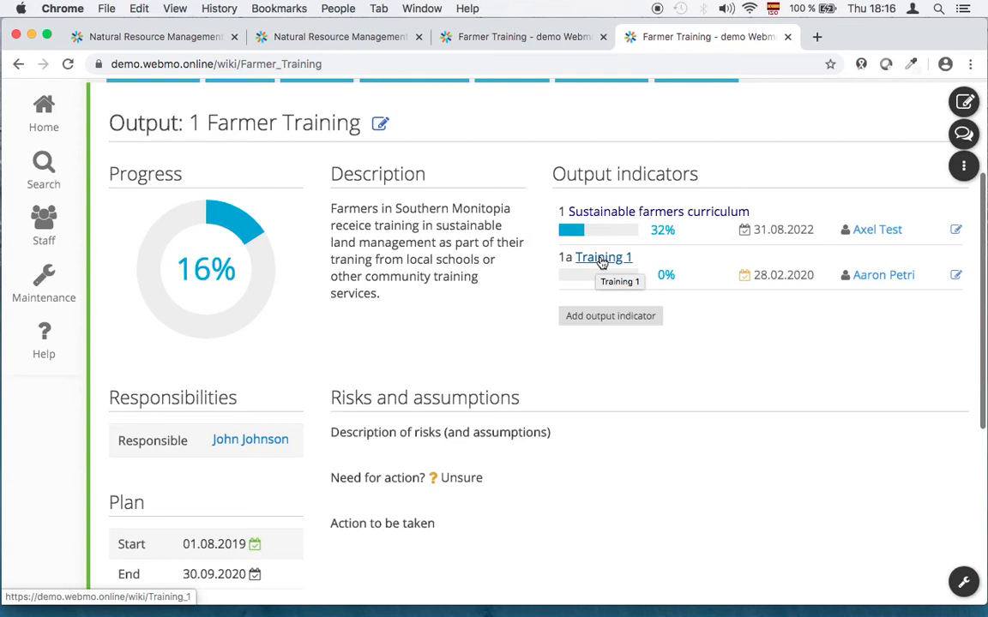
{"action": "left_click", "coordinate": [602, 262], "text": "super"}
{"action": "left_click", "coordinate": [804, 37]}
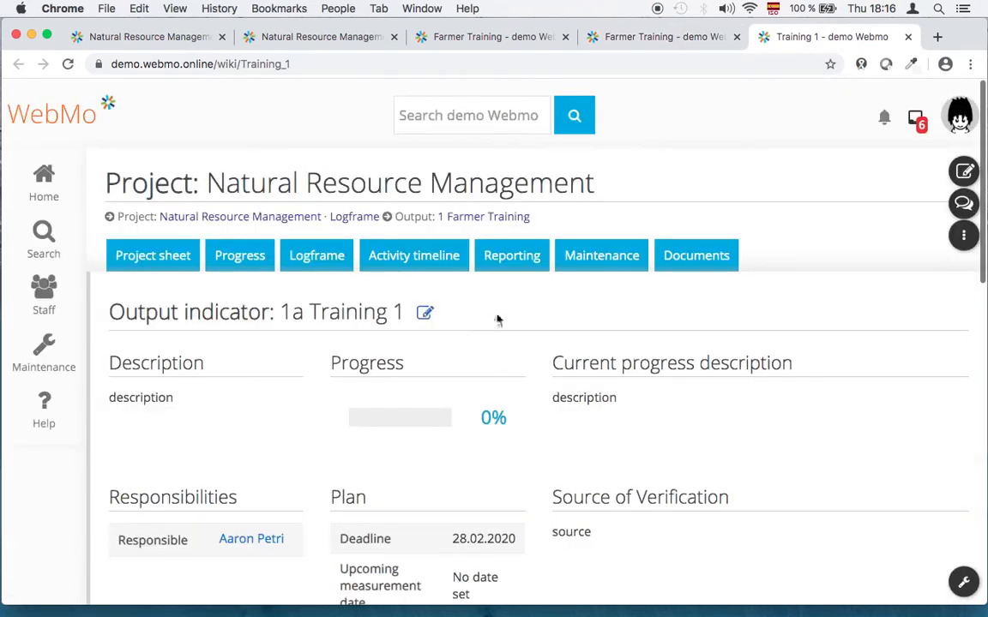
- Review the Training 1 indicator down to its progress details and open its form for adding an activity in a separate tab
{"action": "scroll", "coordinate": [772, 243], "scroll_direction": "down", "scroll_amount": 3}
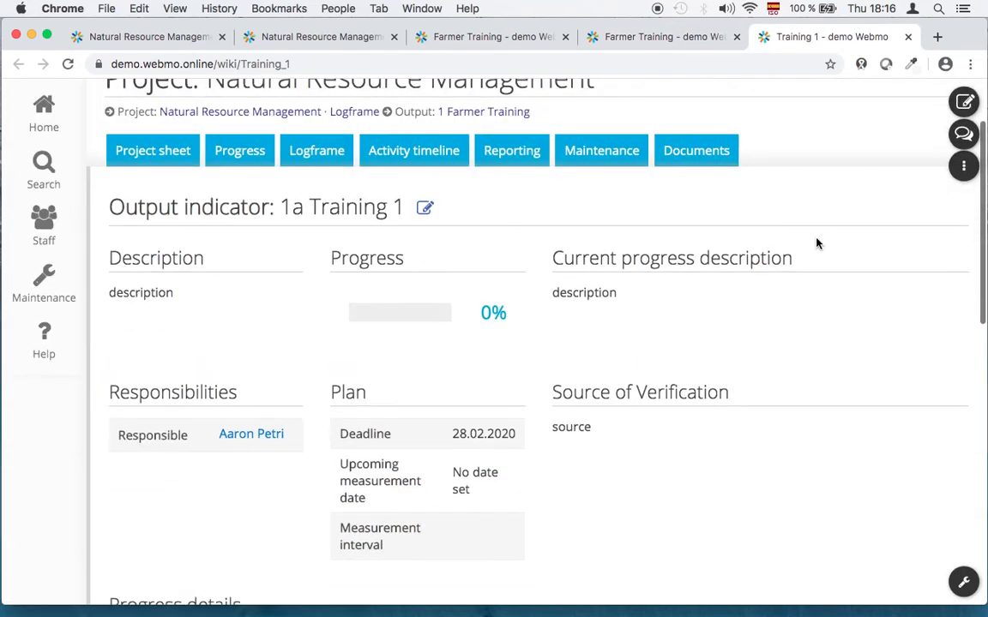
{"action": "scroll", "coordinate": [817, 244], "scroll_direction": "down", "scroll_amount": 9}
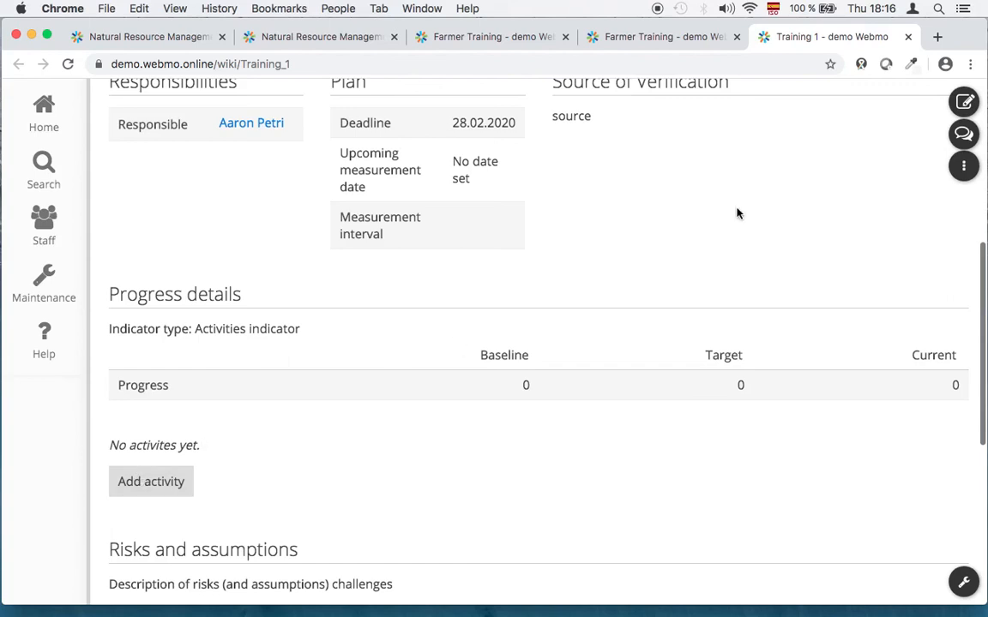
{"action": "left_click", "coordinate": [155, 484]}
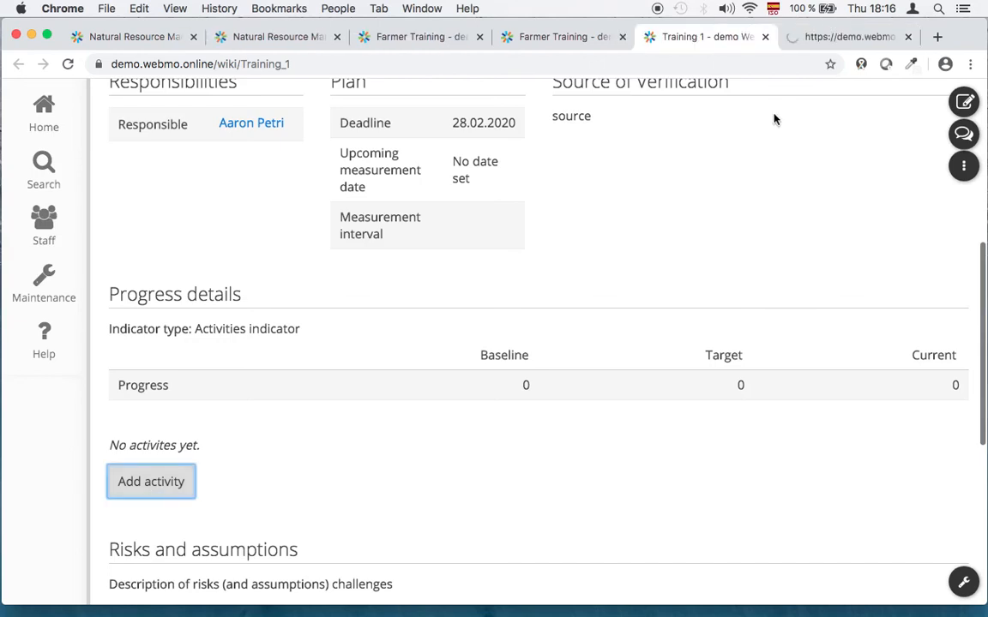
{"action": "left_click", "coordinate": [813, 39]}
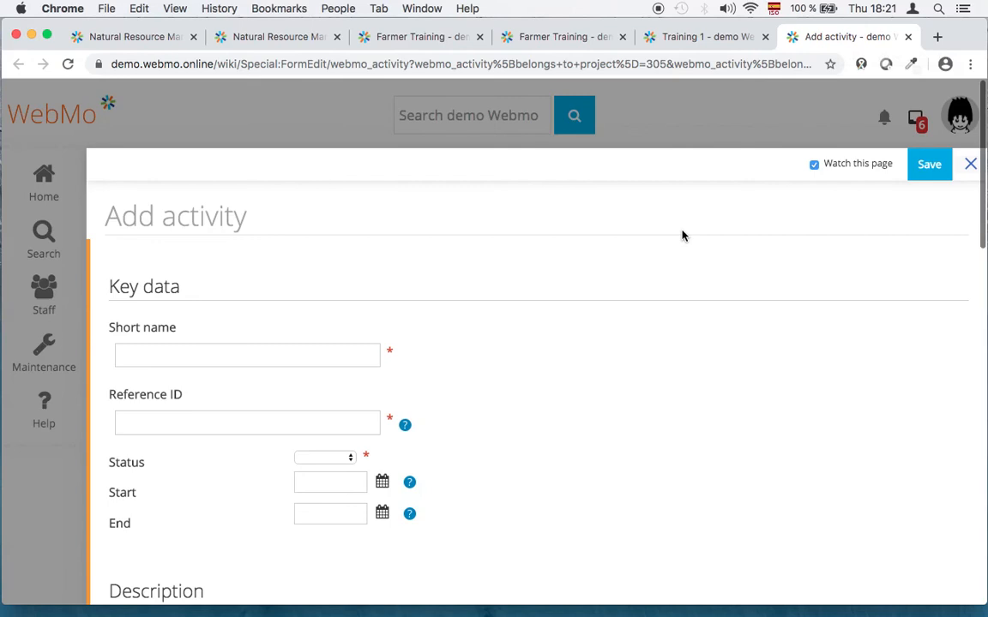
- Give the new activity the short name "Training for men" and the reference ID 1b
{"action": "scroll", "coordinate": [683, 236], "scroll_direction": "down", "scroll_amount": 1}
{"action": "scroll", "coordinate": [683, 235], "scroll_direction": "down", "scroll_amount": 1}
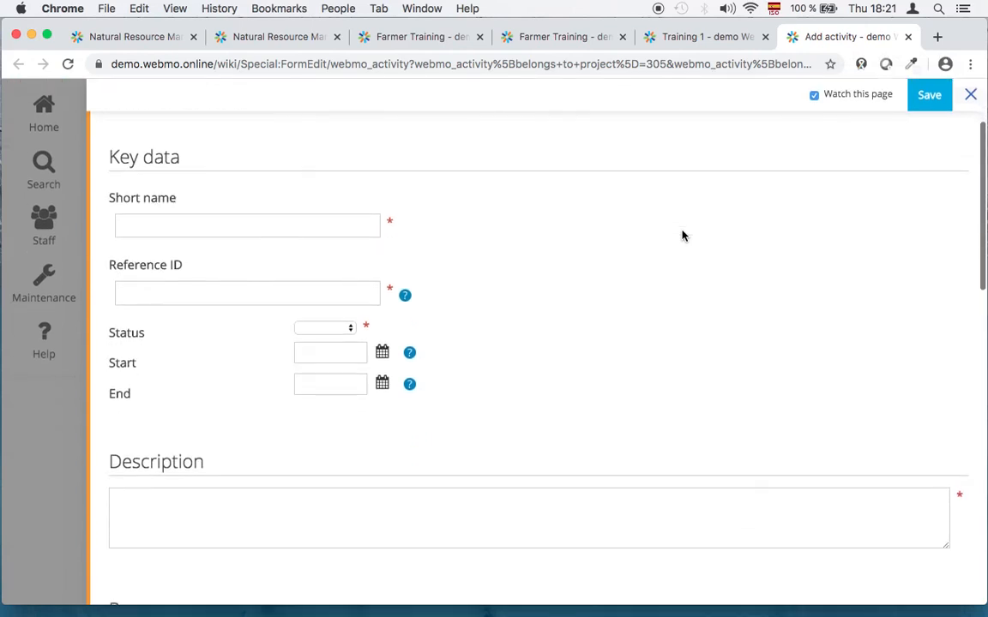
{"action": "left_click", "coordinate": [327, 227]}
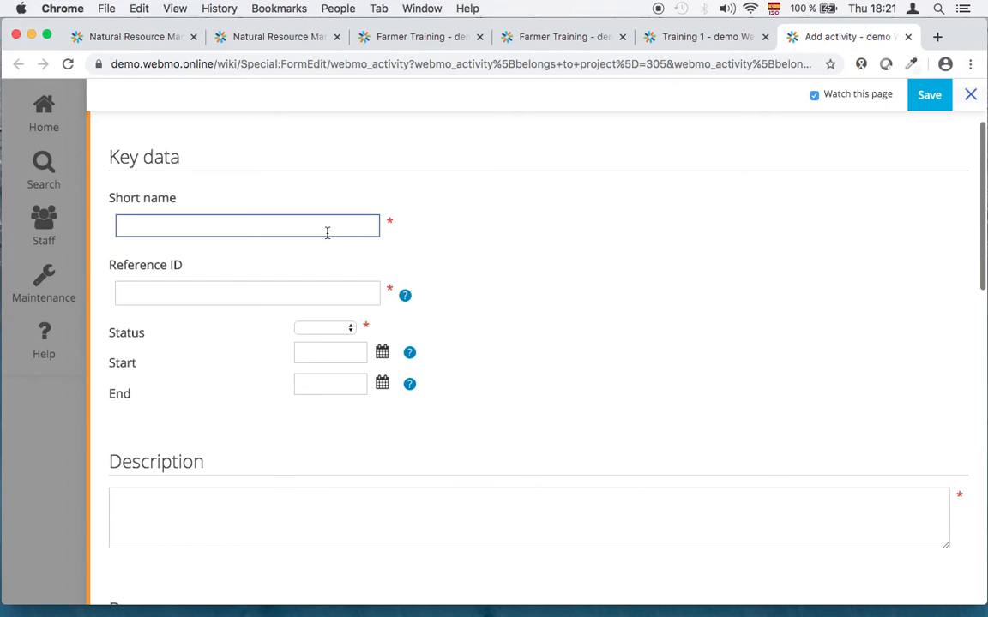
{"action": "type", "text": "Training for men"}
{"action": "key", "text": "Tab"}
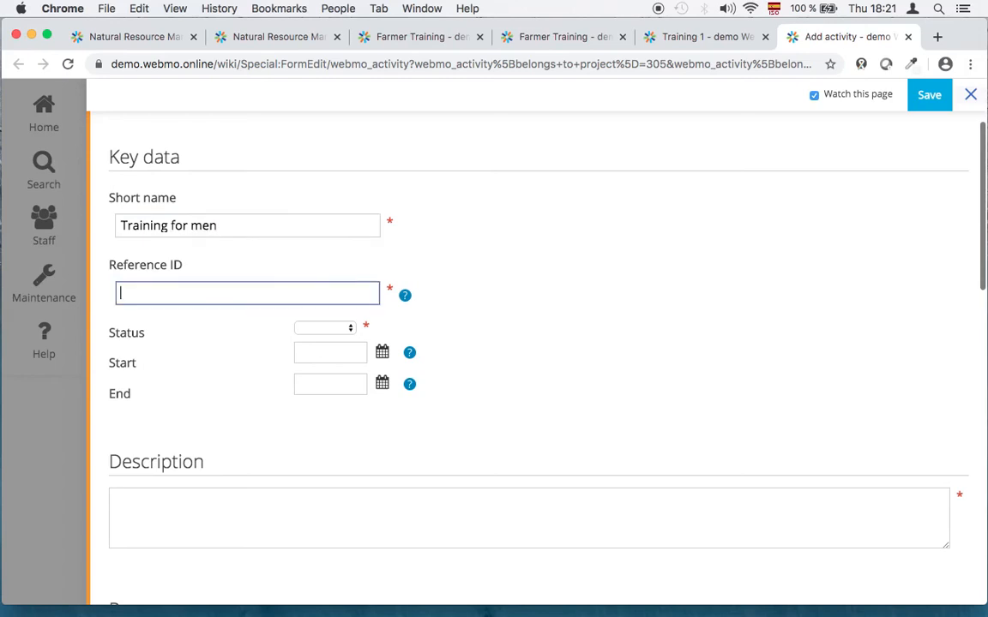
{"action": "type", "text": "1b"}
- Set the activity's status to Ongoing, with start date 31.01.2020 and end date 27.02.2020
{"action": "left_click", "coordinate": [324, 329]}
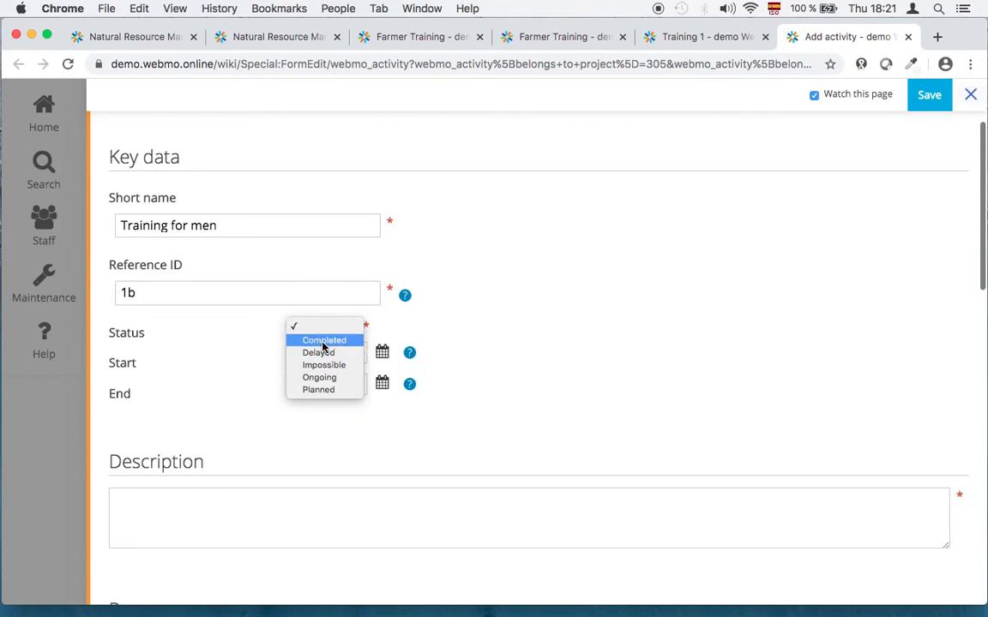
{"action": "left_click", "coordinate": [321, 379]}
{"action": "left_click", "coordinate": [346, 358]}
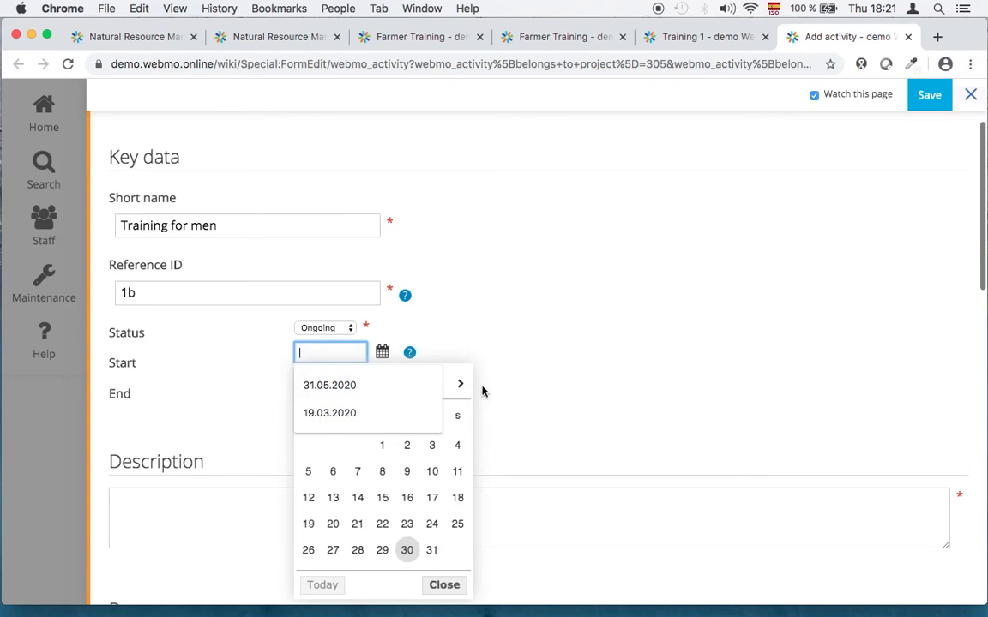
{"action": "left_click", "coordinate": [433, 552]}
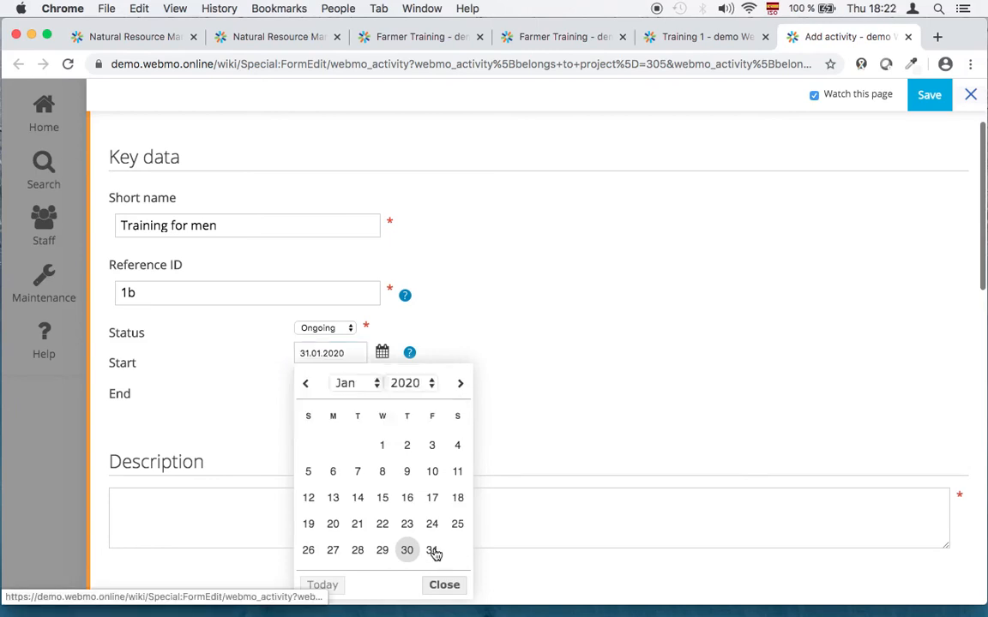
{"action": "left_click", "coordinate": [383, 385]}
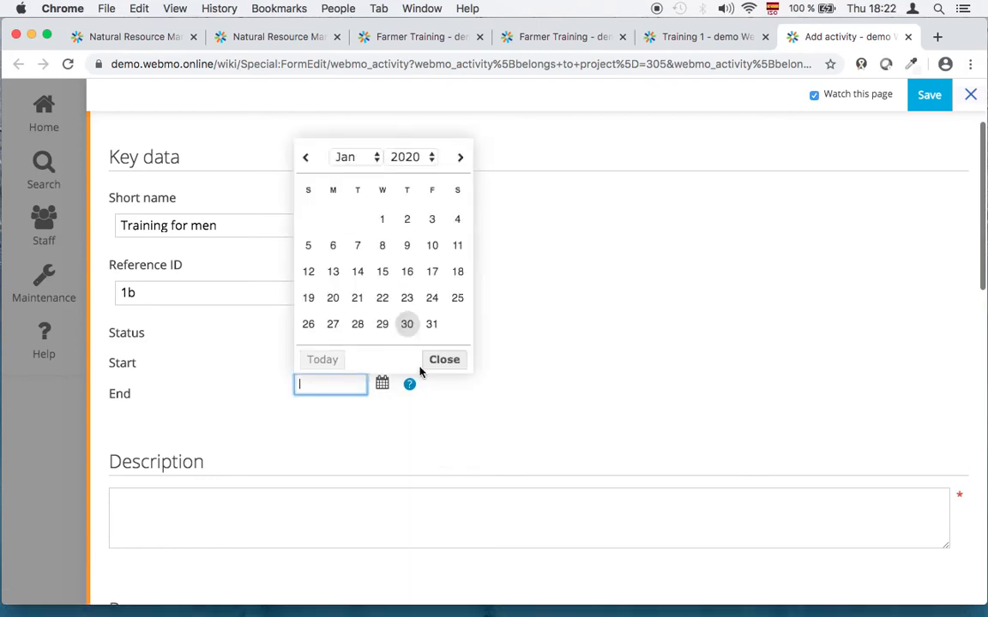
{"action": "left_click", "coordinate": [460, 158]}
{"action": "left_click", "coordinate": [407, 324]}
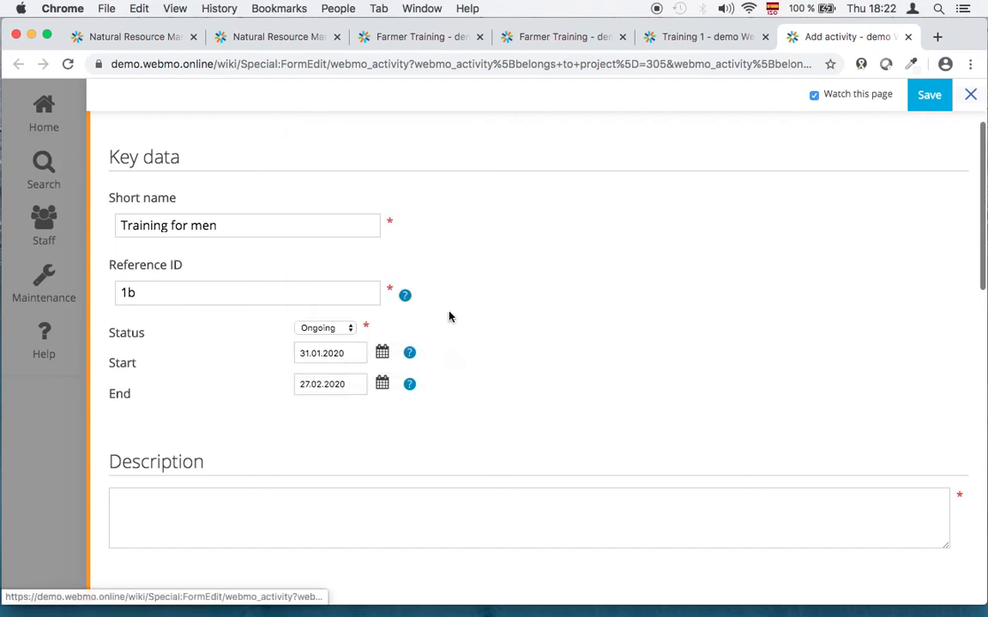
- Enter "description" as the activity's description
{"action": "scroll", "coordinate": [505, 293], "scroll_direction": "down", "scroll_amount": 4}
{"action": "left_click", "coordinate": [391, 326]}
{"action": "type", "text": "desc"}
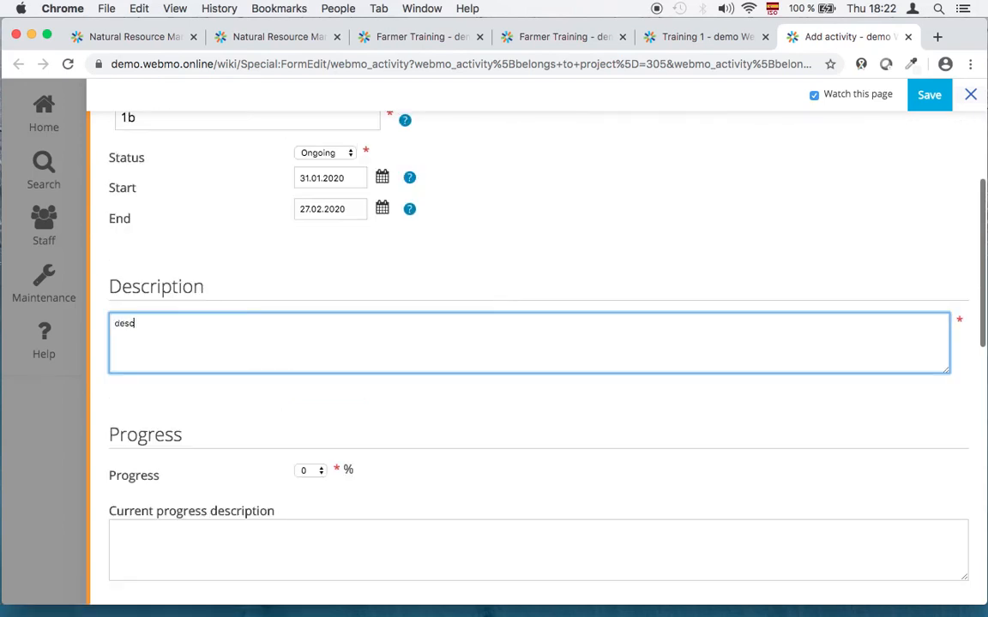
{"action": "type", "text": "ription"}
- Set the activity's progress to 50% and enter "description" as its current progress description
{"action": "scroll", "coordinate": [390, 331], "scroll_direction": "down", "scroll_amount": 3}
{"action": "left_click", "coordinate": [310, 318]}
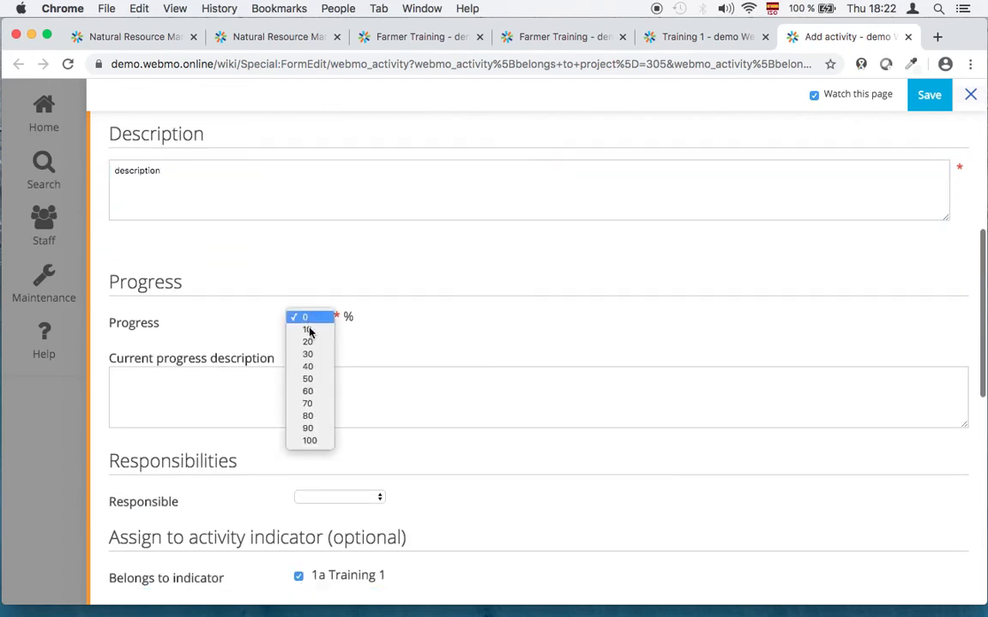
{"action": "left_click", "coordinate": [316, 388]}
{"action": "left_click", "coordinate": [258, 398]}
{"action": "type", "text": "descriptio"}
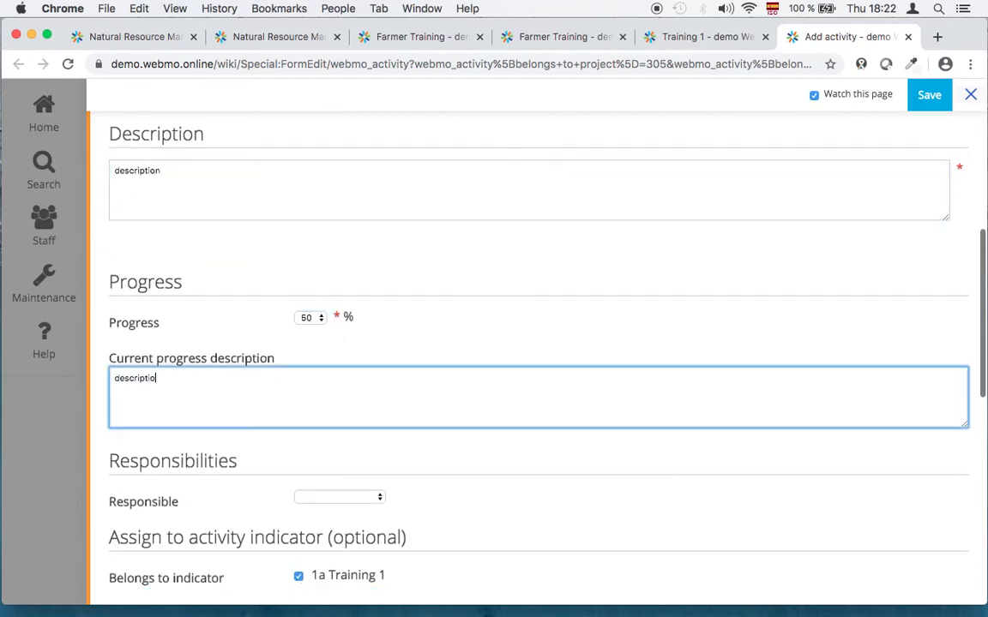
{"action": "type", "text": "n"}
- Assign the fifth listed person as responsible for the activity and check its assignment to indicator 1a Training 1
{"action": "scroll", "coordinate": [285, 389], "scroll_direction": "down", "scroll_amount": 4}
{"action": "left_click", "coordinate": [337, 307]}
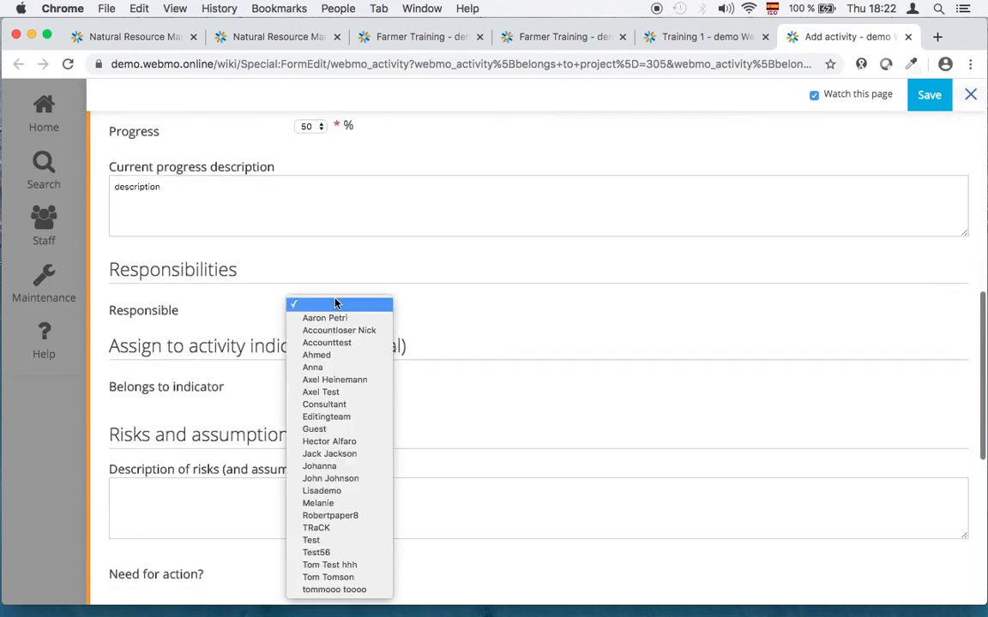
{"action": "left_click", "coordinate": [319, 368]}
{"action": "scroll", "coordinate": [238, 262], "scroll_direction": "down", "scroll_amount": 3}
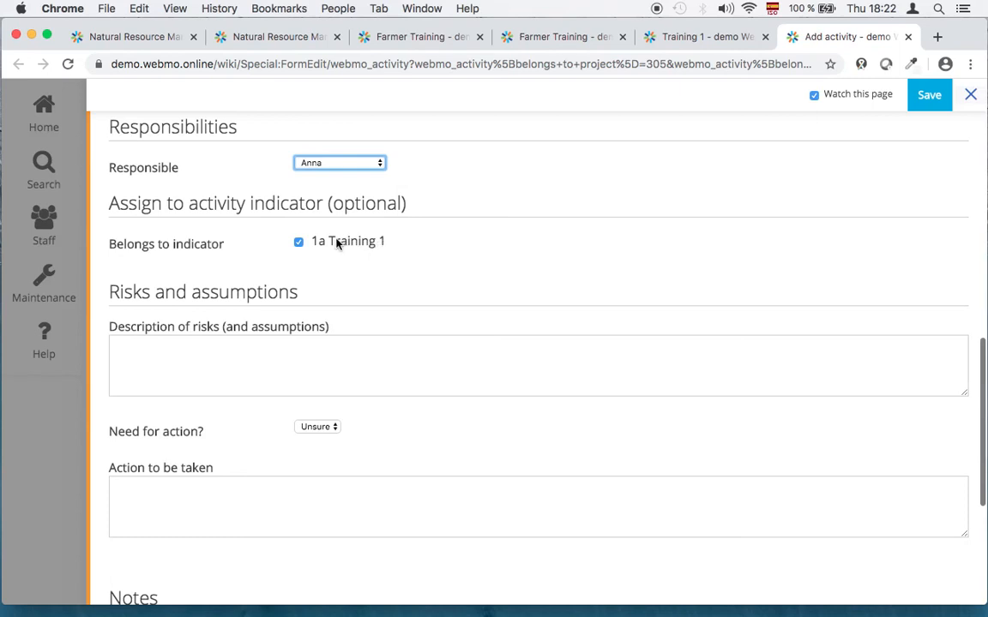
- Enter "challenges" as the activity's risk description and "action" as the action to be taken, and save the activity
{"action": "scroll", "coordinate": [319, 319], "scroll_direction": "down", "scroll_amount": 2}
{"action": "left_click", "coordinate": [306, 321]}
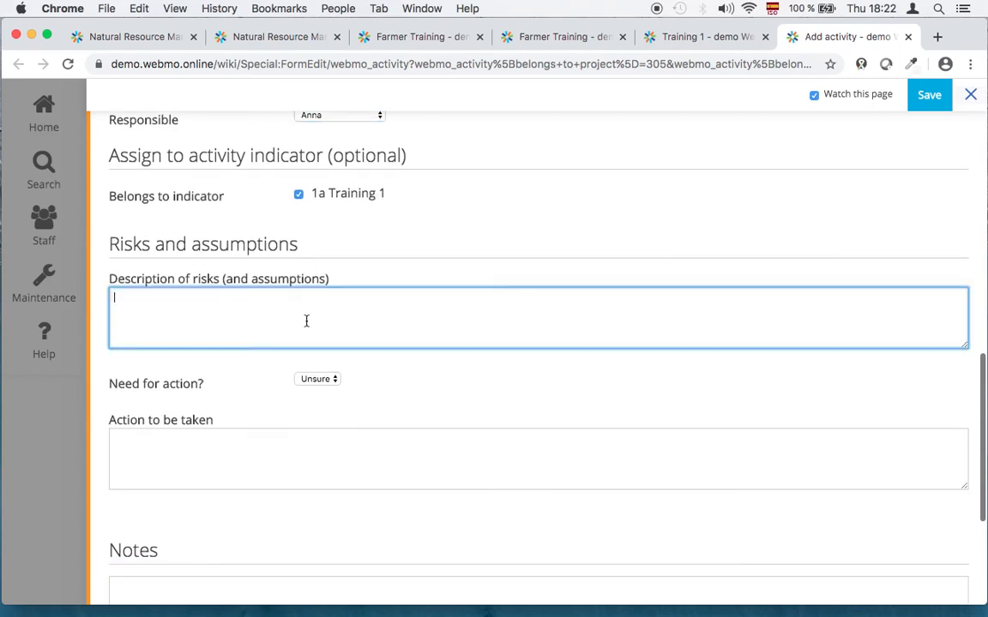
{"action": "type", "text": "challenges"}
{"action": "scroll", "coordinate": [401, 300], "scroll_direction": "down", "scroll_amount": 5}
{"action": "left_click", "coordinate": [269, 307]}
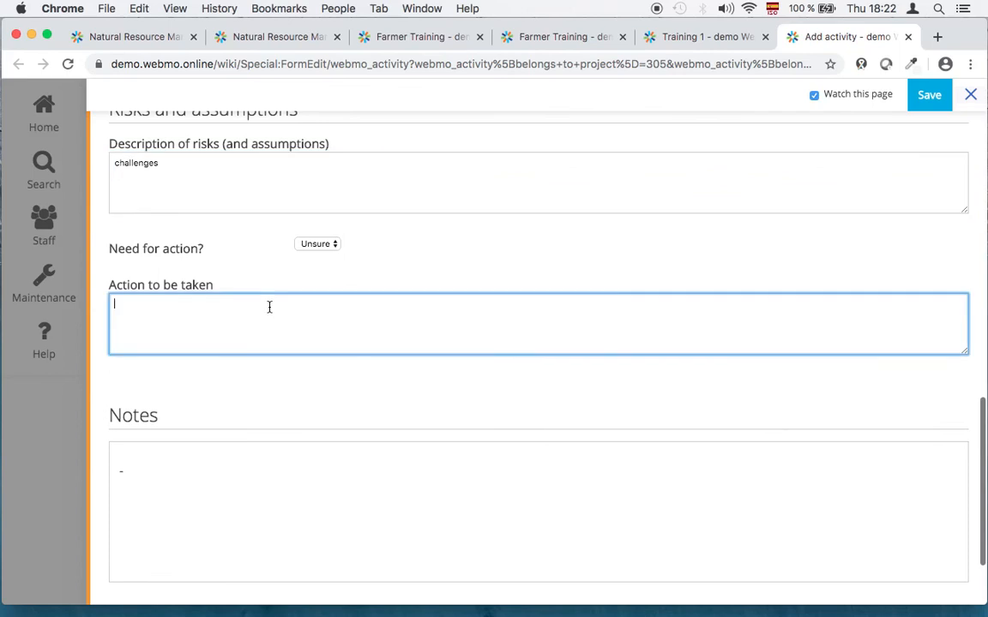
{"action": "type", "text": "action"}
{"action": "scroll", "coordinate": [436, 334], "scroll_direction": "down", "scroll_amount": 3}
{"action": "scroll", "coordinate": [433, 336], "scroll_direction": "up", "scroll_amount": 5}
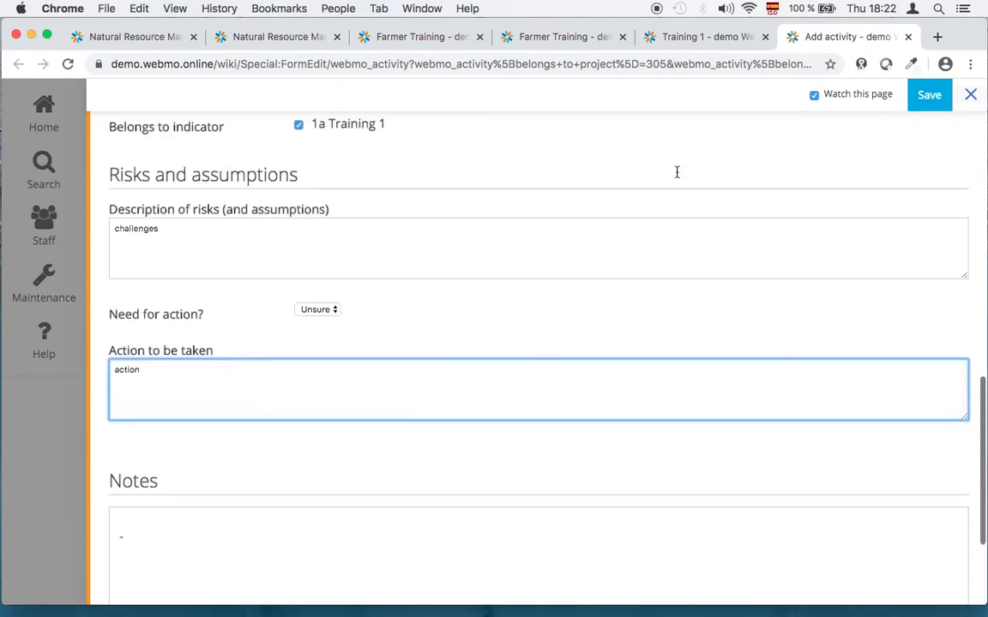
{"action": "left_click", "coordinate": [929, 96]}
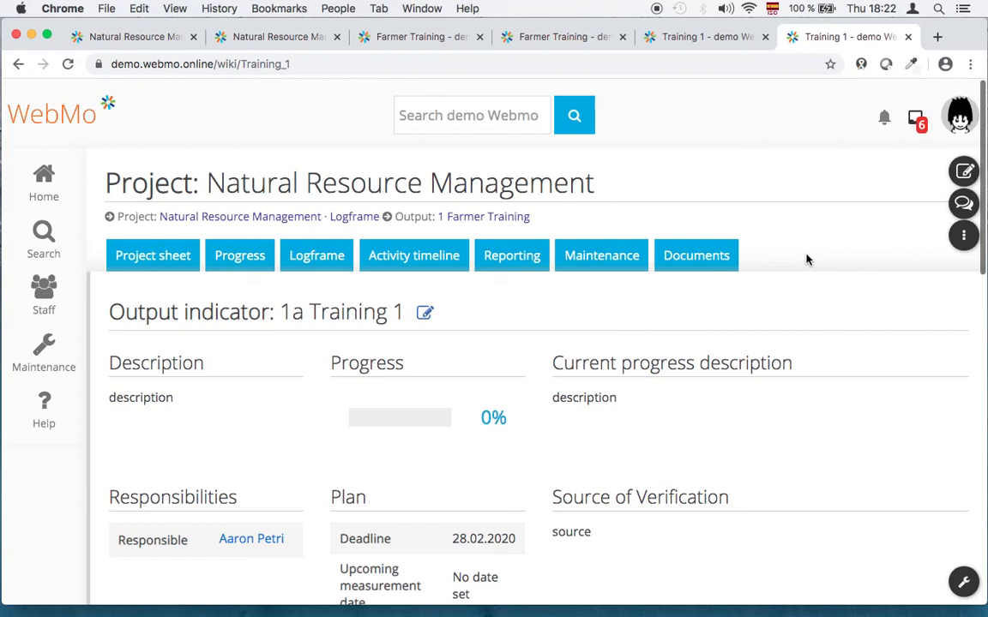
- Examine indicator Training 1's overall progress, its baseline, target and current values, and the status of its assigned activity
{"action": "scroll", "coordinate": [806, 260], "scroll_direction": "down", "scroll_amount": 5}
{"action": "left_click", "coordinate": [493, 255]}
{"action": "left_click_drag", "start_coordinate": [493, 255], "coordinate": [349, 250]}
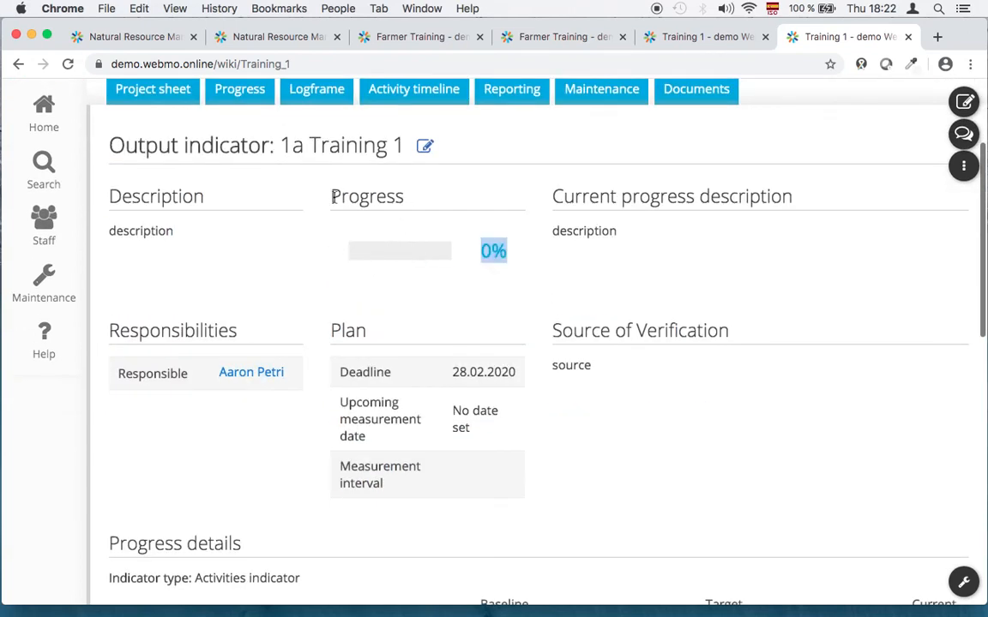
{"action": "scroll", "coordinate": [853, 287], "scroll_direction": "down", "scroll_amount": 1}
{"action": "scroll", "coordinate": [853, 288], "scroll_direction": "down", "scroll_amount": 6}
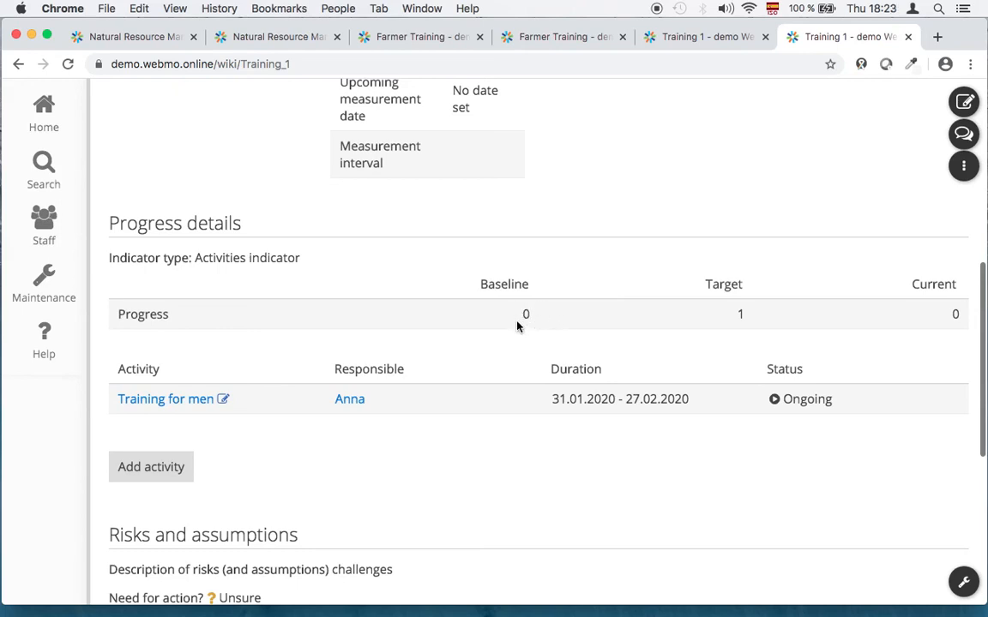
{"action": "double_click", "coordinate": [741, 313]}
{"action": "scroll", "coordinate": [772, 300], "scroll_direction": "up", "scroll_amount": 5}
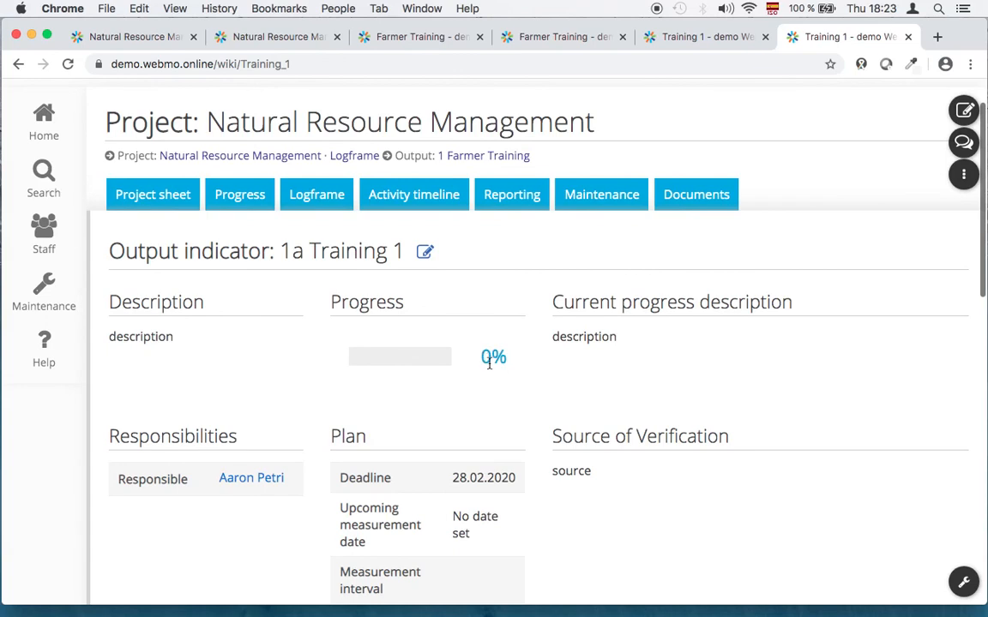
{"action": "scroll", "coordinate": [722, 344], "scroll_direction": "down", "scroll_amount": 5}
{"action": "scroll", "coordinate": [723, 345], "scroll_direction": "down", "scroll_amount": 1}
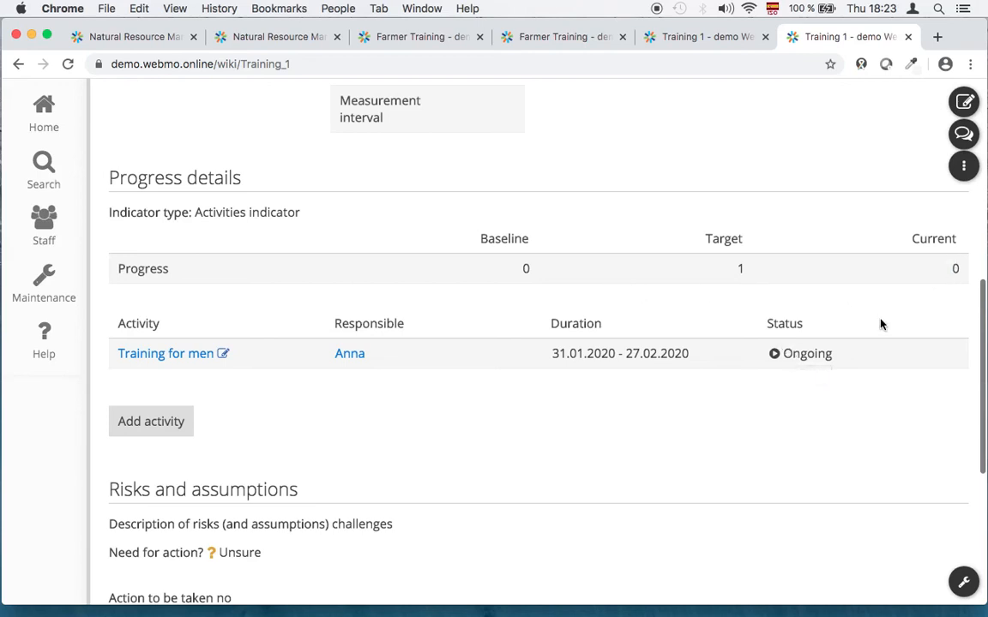
{"action": "scroll", "coordinate": [742, 385], "scroll_direction": "up", "scroll_amount": 5}
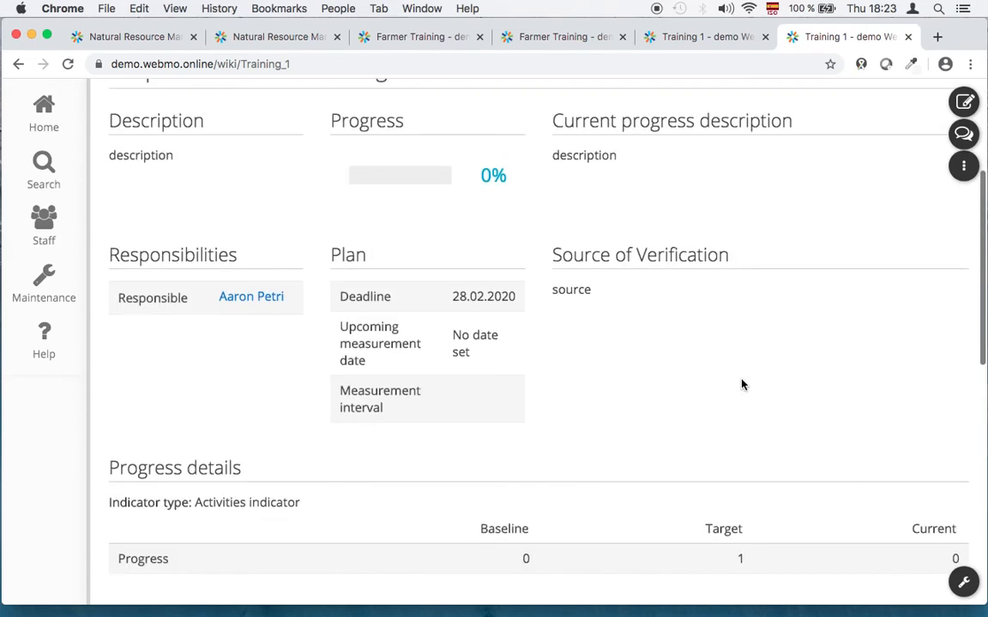
{"action": "scroll", "coordinate": [586, 224], "scroll_direction": "down", "scroll_amount": 4}
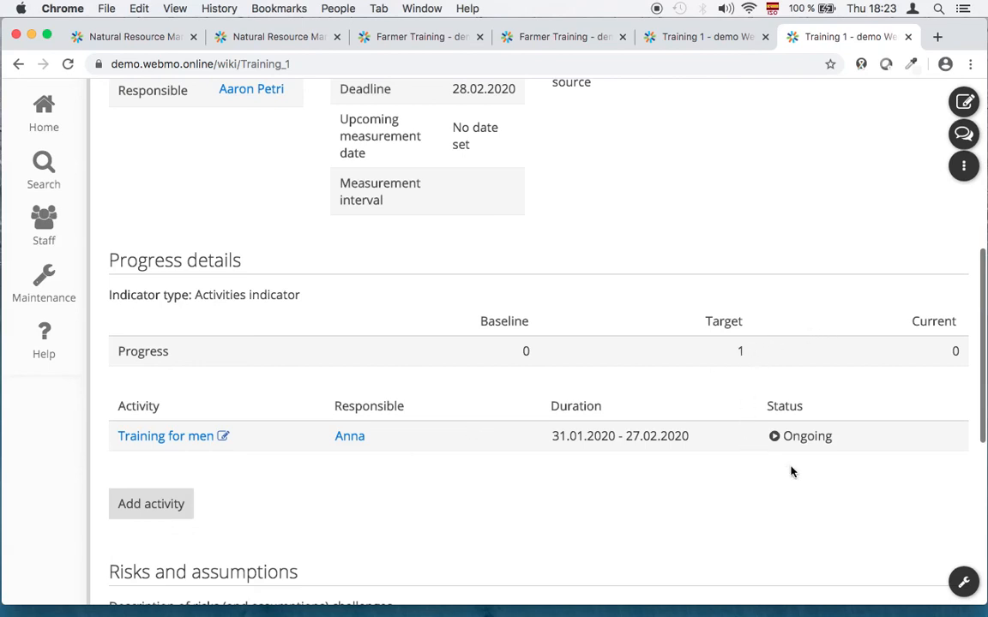
- Open the Training for men activity in a separate browser tab, start editing it and set its progress to 100%
{"action": "left_click", "coordinate": [188, 440], "text": "super"}
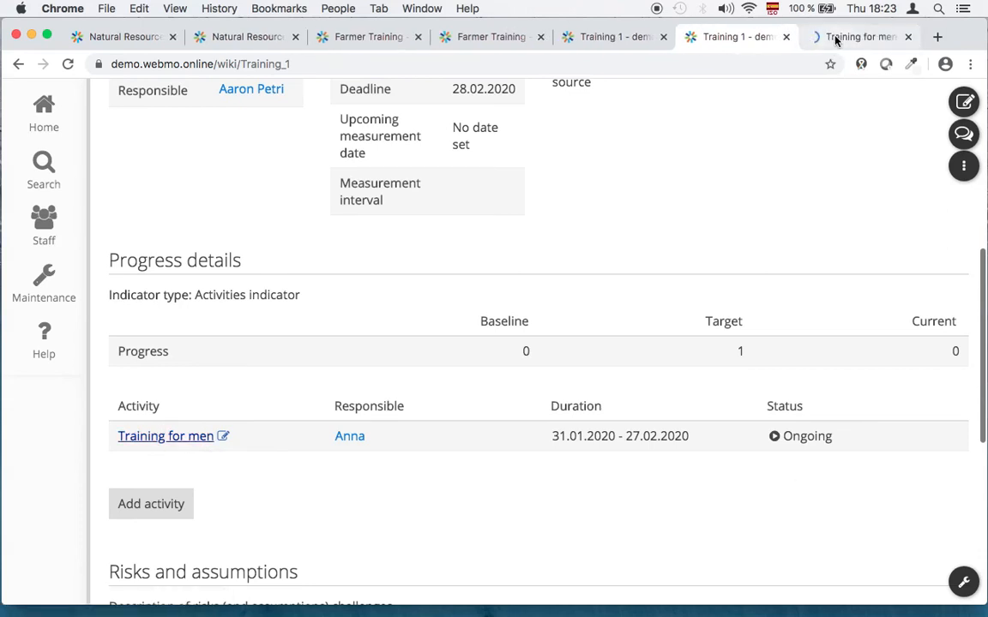
{"action": "left_click", "coordinate": [838, 37]}
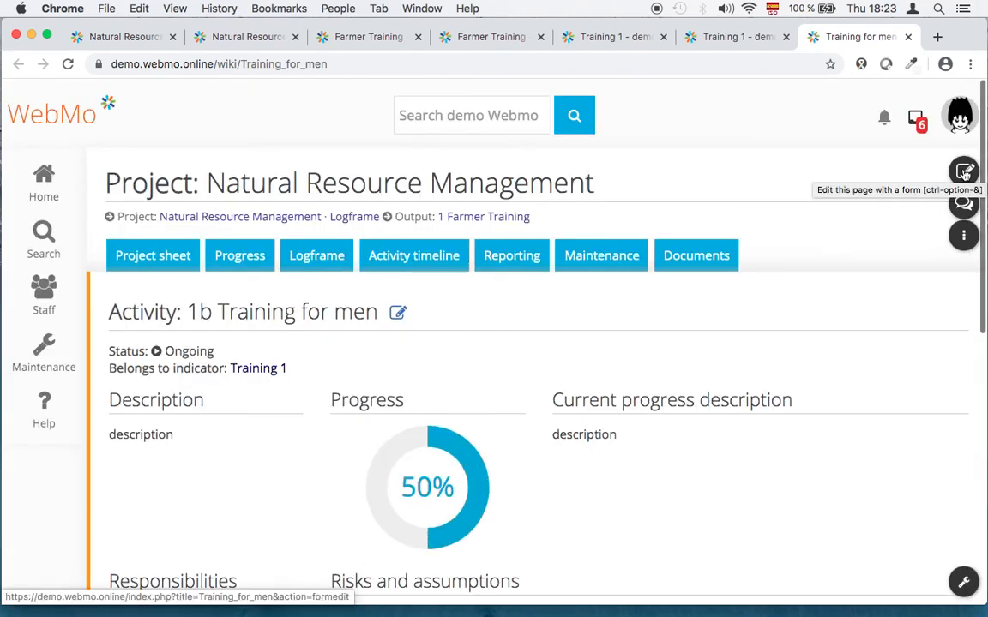
{"action": "left_click", "coordinate": [964, 171]}
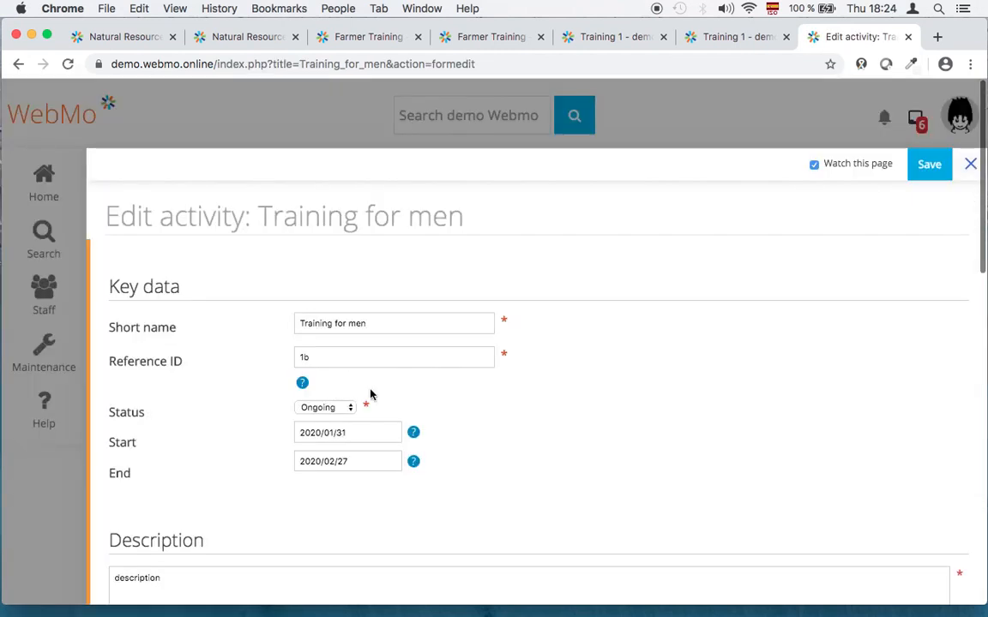
{"action": "scroll", "coordinate": [446, 378], "scroll_direction": "down", "scroll_amount": 3}
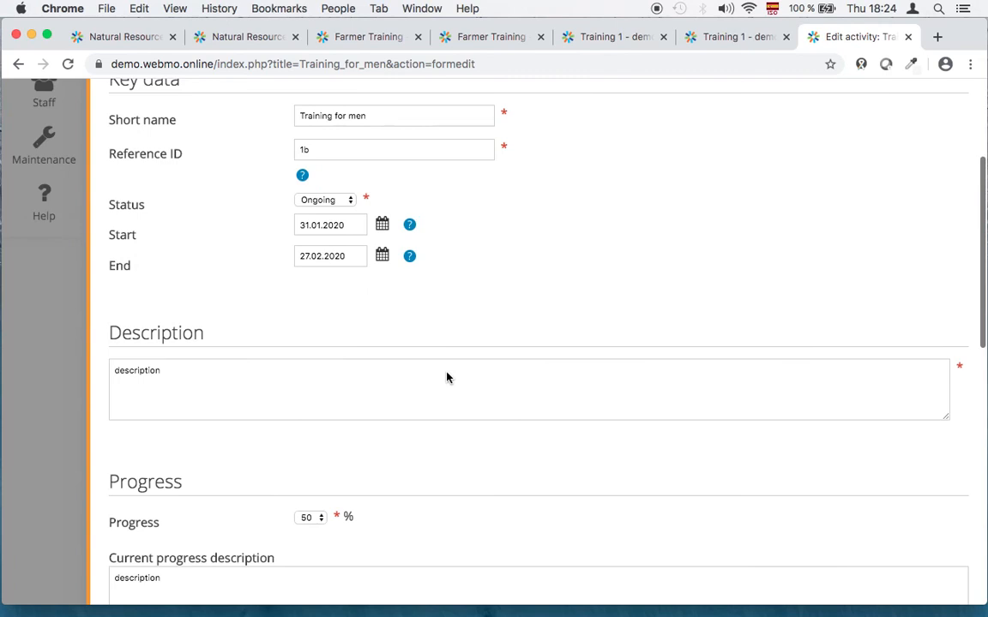
{"action": "scroll", "coordinate": [445, 377], "scroll_direction": "down", "scroll_amount": 2}
{"action": "left_click", "coordinate": [310, 354]}
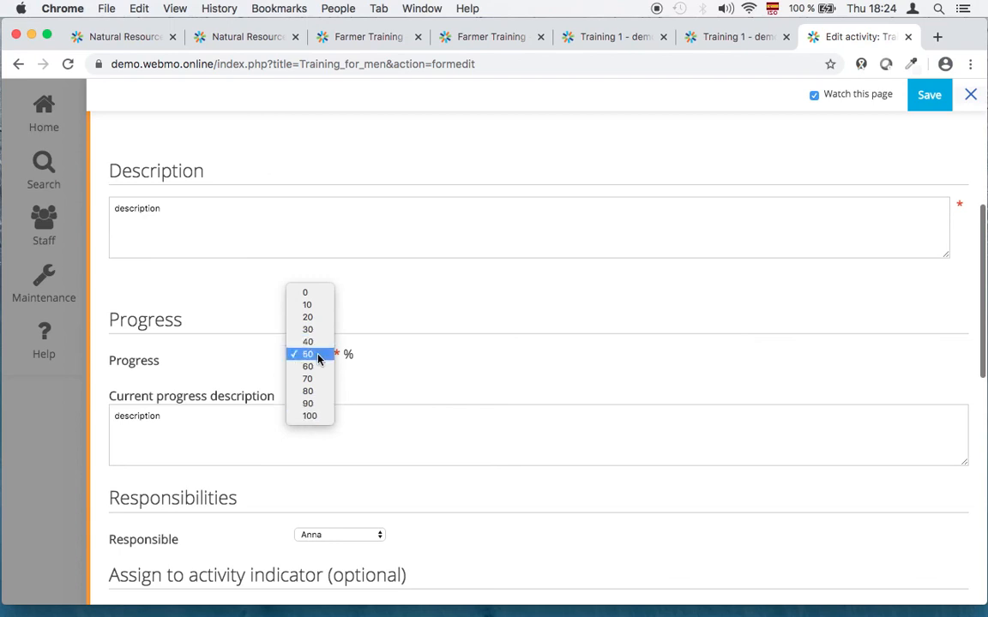
{"action": "left_click", "coordinate": [319, 418]}
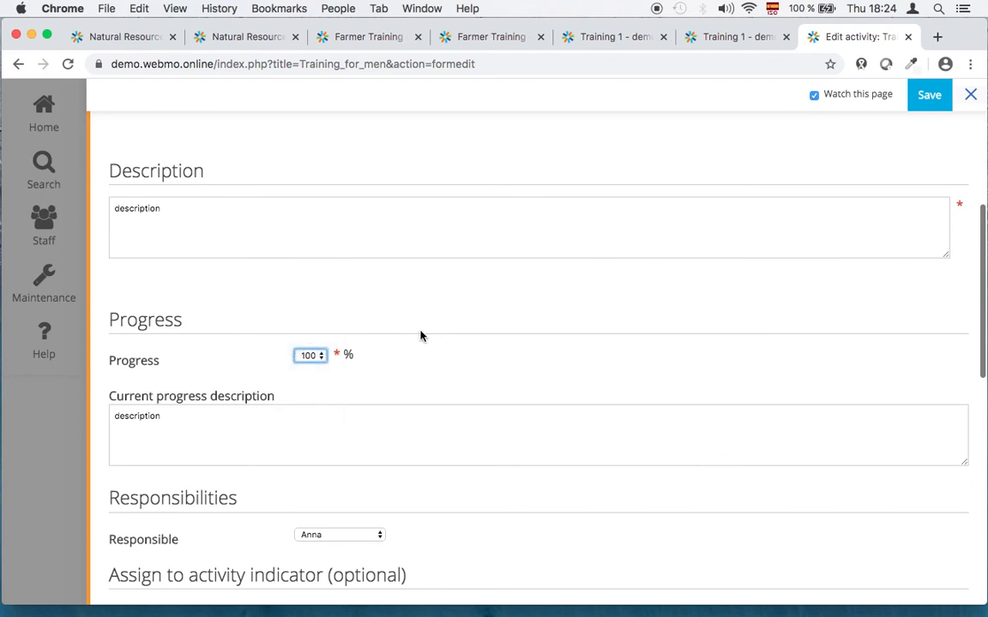
- Set the activity's status to Completed and save the activity
{"action": "scroll", "coordinate": [420, 336], "scroll_direction": "down", "scroll_amount": 1}
{"action": "scroll", "coordinate": [420, 336], "scroll_direction": "down", "scroll_amount": 2}
{"action": "scroll", "coordinate": [421, 334], "scroll_direction": "up", "scroll_amount": 6}
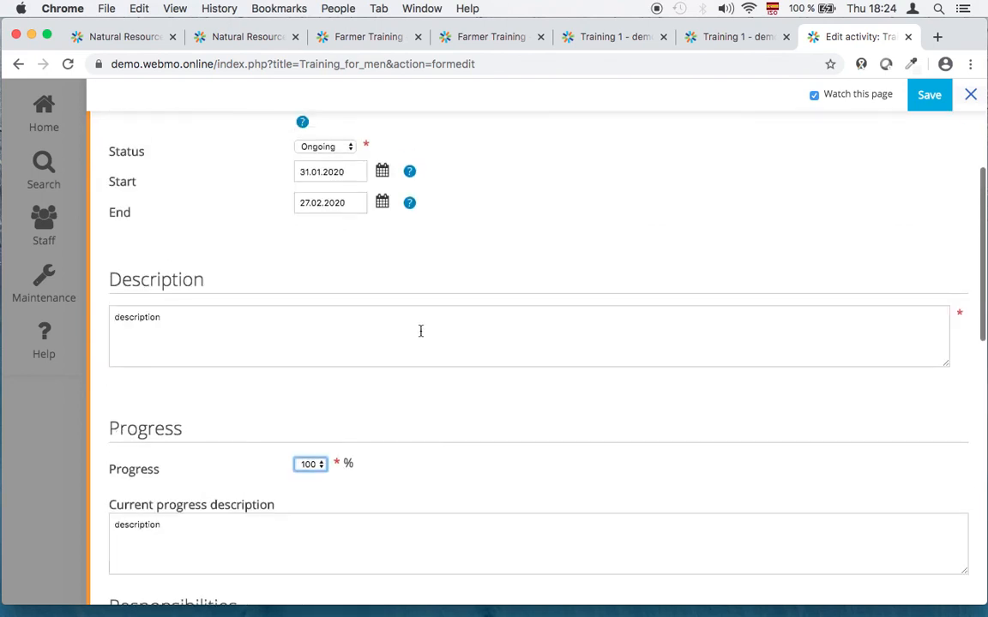
{"action": "scroll", "coordinate": [420, 331], "scroll_direction": "up", "scroll_amount": 2}
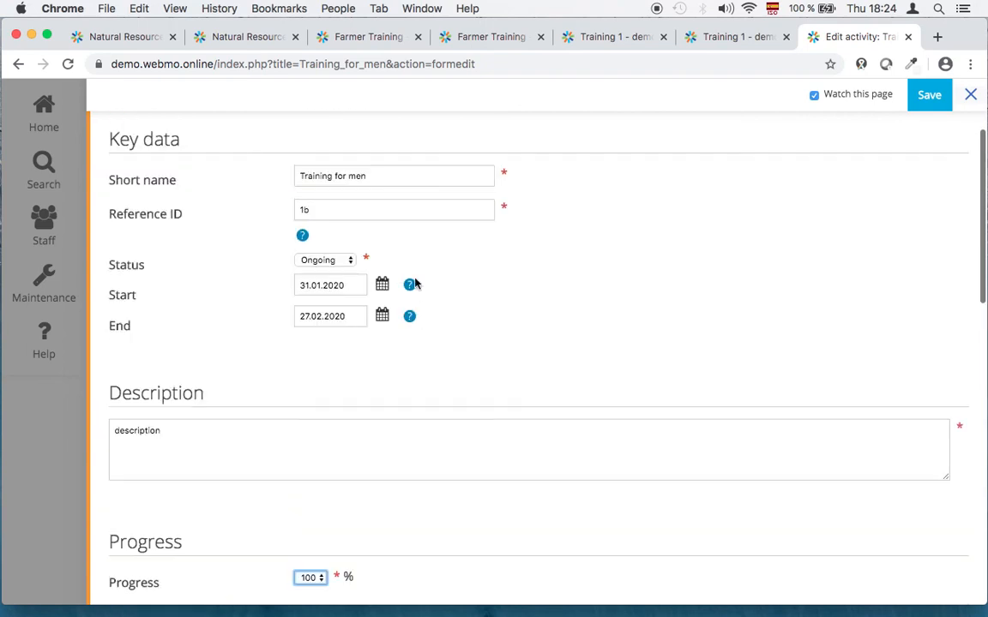
{"action": "left_click", "coordinate": [339, 263]}
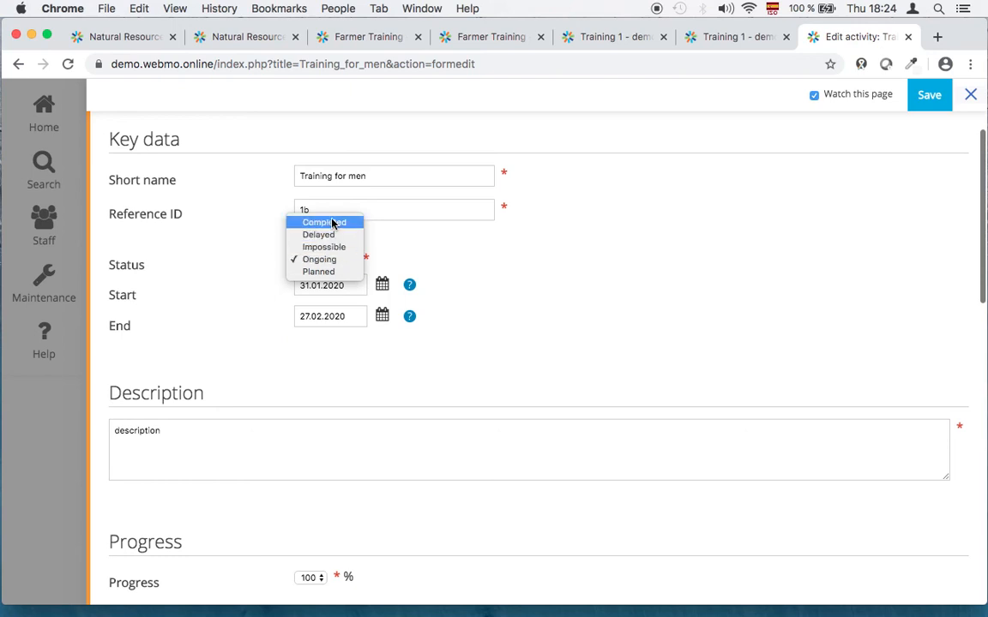
{"action": "left_click", "coordinate": [327, 225]}
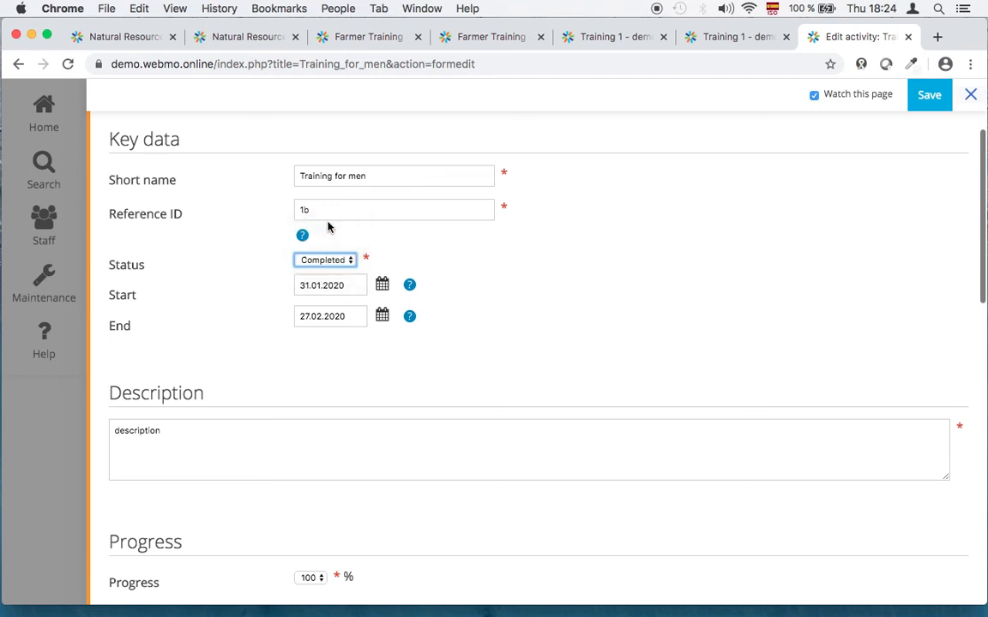
{"action": "left_click", "coordinate": [923, 92]}
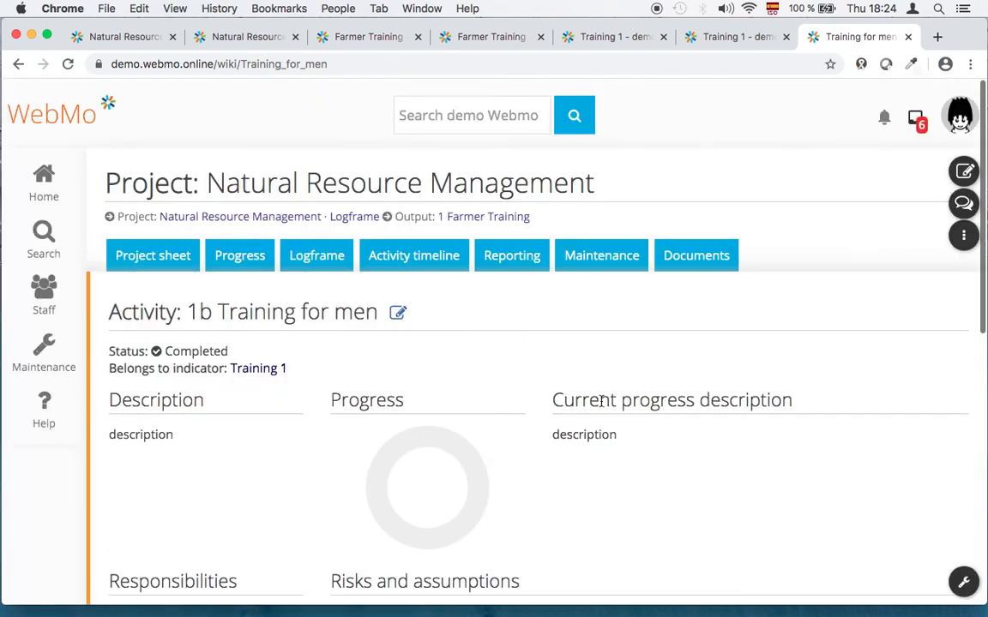
- Review the saved Training for men activity's status, progress, risks and plan
{"action": "scroll", "coordinate": [603, 401], "scroll_direction": "down", "scroll_amount": 1}
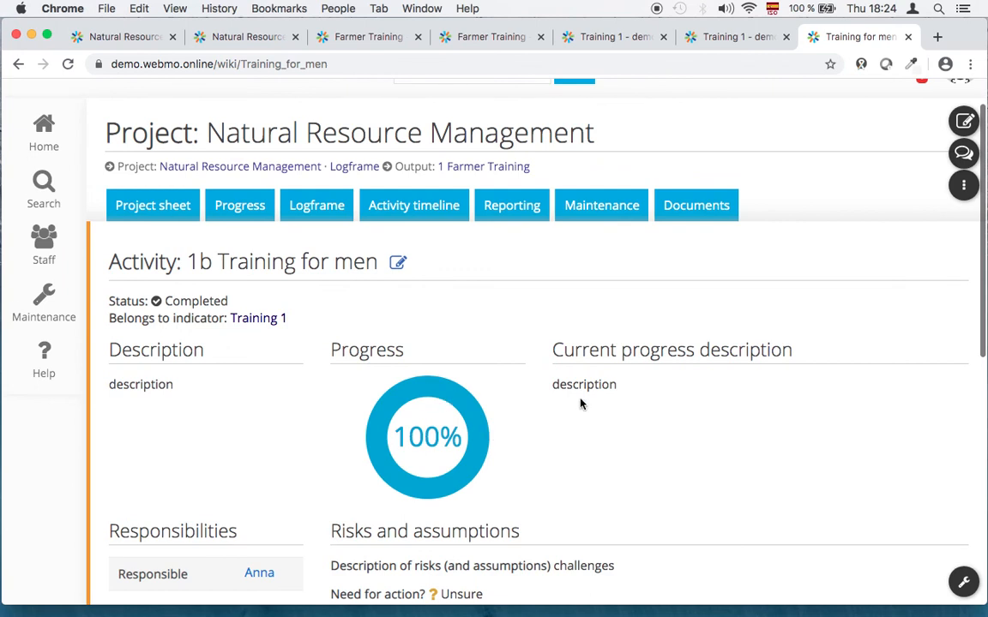
{"action": "scroll", "coordinate": [581, 403], "scroll_direction": "down", "scroll_amount": 1}
{"action": "scroll", "coordinate": [668, 379], "scroll_direction": "down", "scroll_amount": 1}
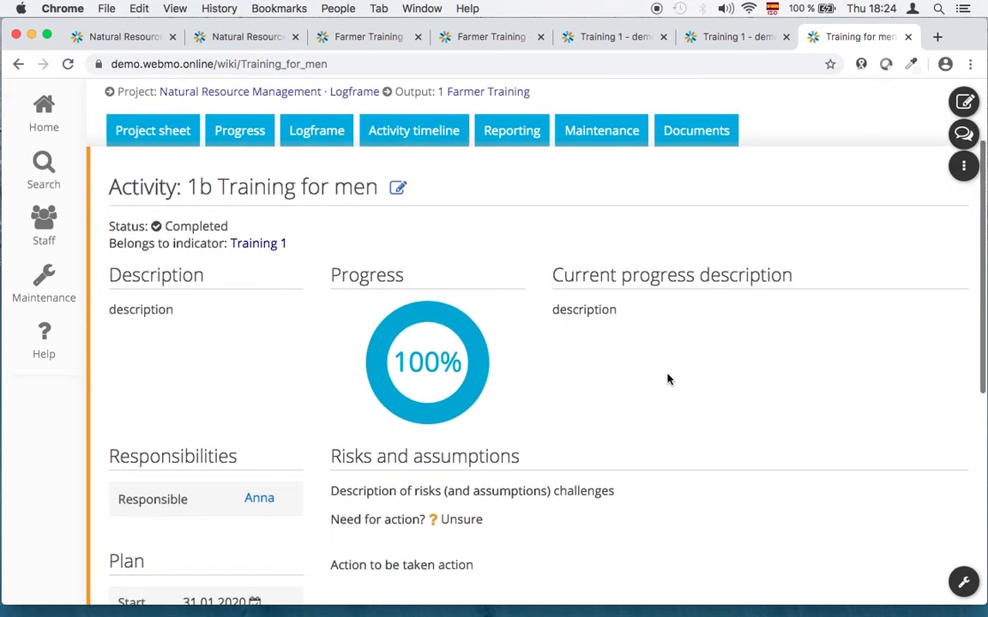
{"action": "scroll", "coordinate": [668, 379], "scroll_direction": "down", "scroll_amount": 5}
{"action": "scroll", "coordinate": [669, 375], "scroll_direction": "up", "scroll_amount": 5}
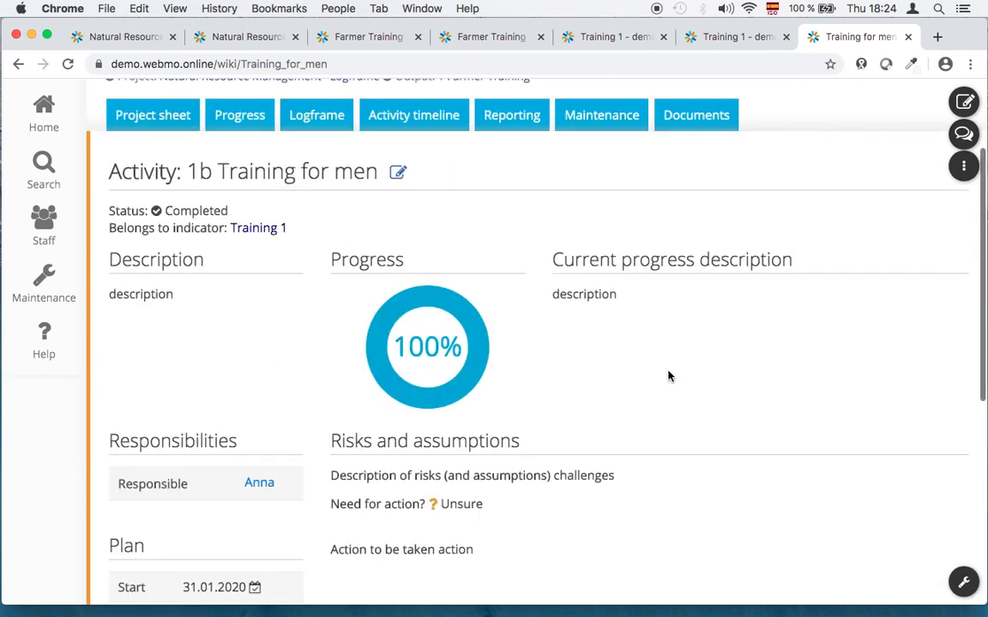
{"action": "scroll", "coordinate": [669, 376], "scroll_direction": "up", "scroll_amount": 4}
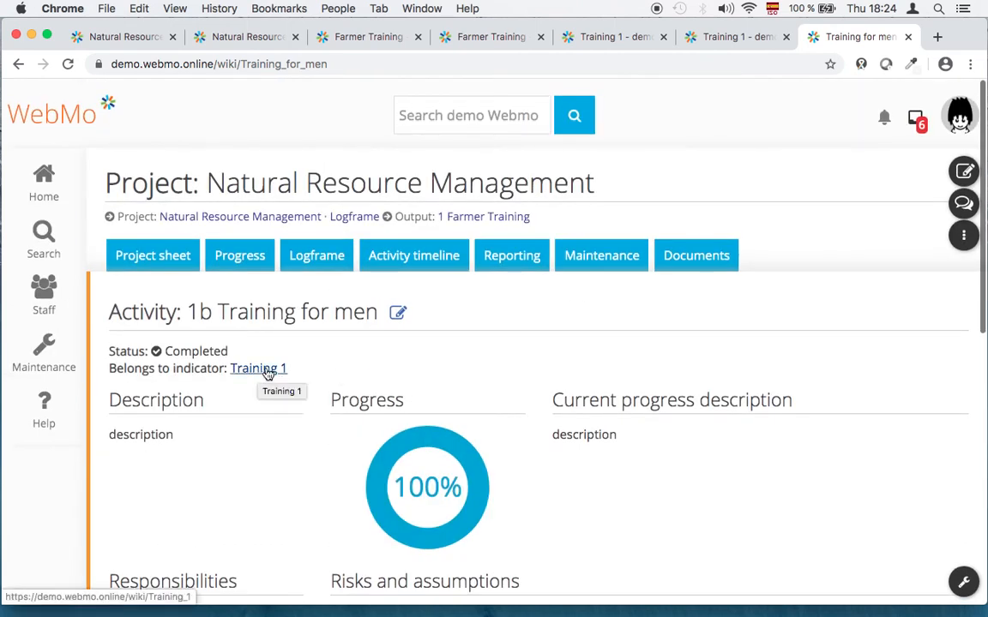
- Open the activity's linked indicator, Training 1, and check its overall progress and progress details
{"action": "left_click", "coordinate": [255, 371]}
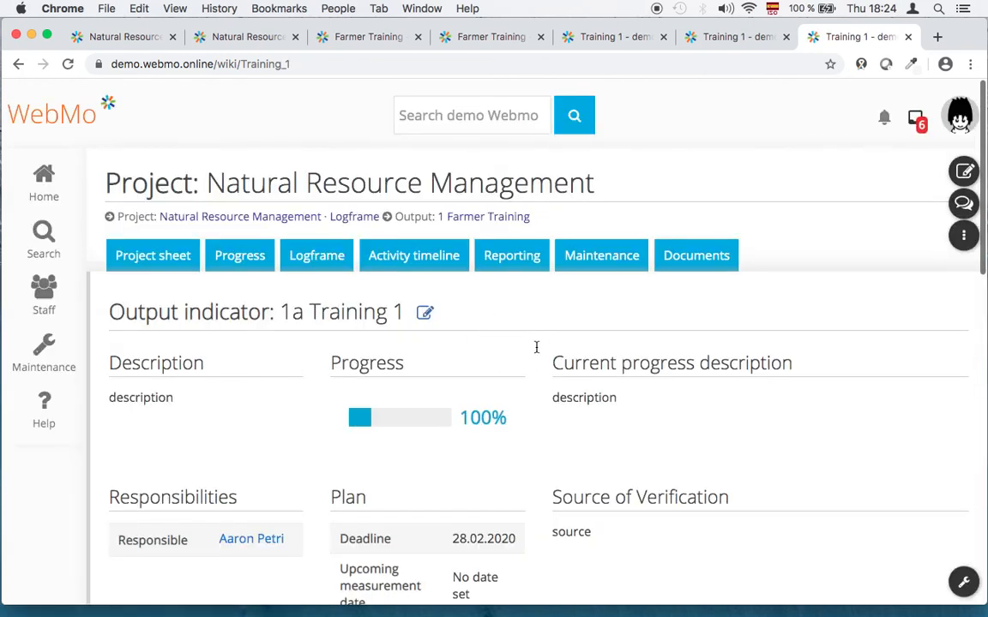
{"action": "scroll", "coordinate": [500, 377], "scroll_direction": "down", "scroll_amount": 2}
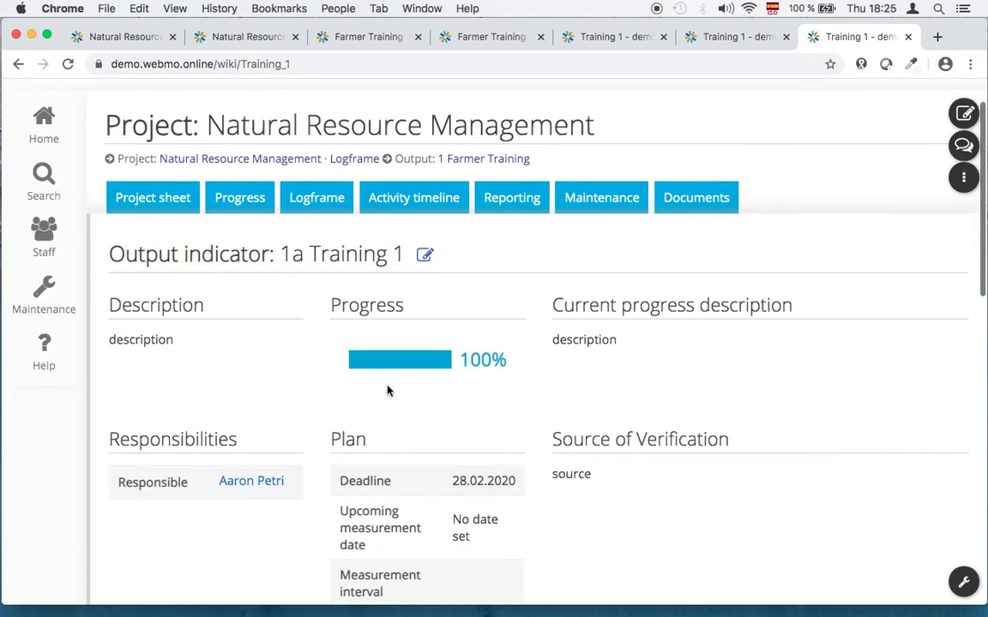
{"action": "scroll", "coordinate": [680, 362], "scroll_direction": "down", "scroll_amount": 5}
{"action": "scroll", "coordinate": [679, 365], "scroll_direction": "down", "scroll_amount": 5}
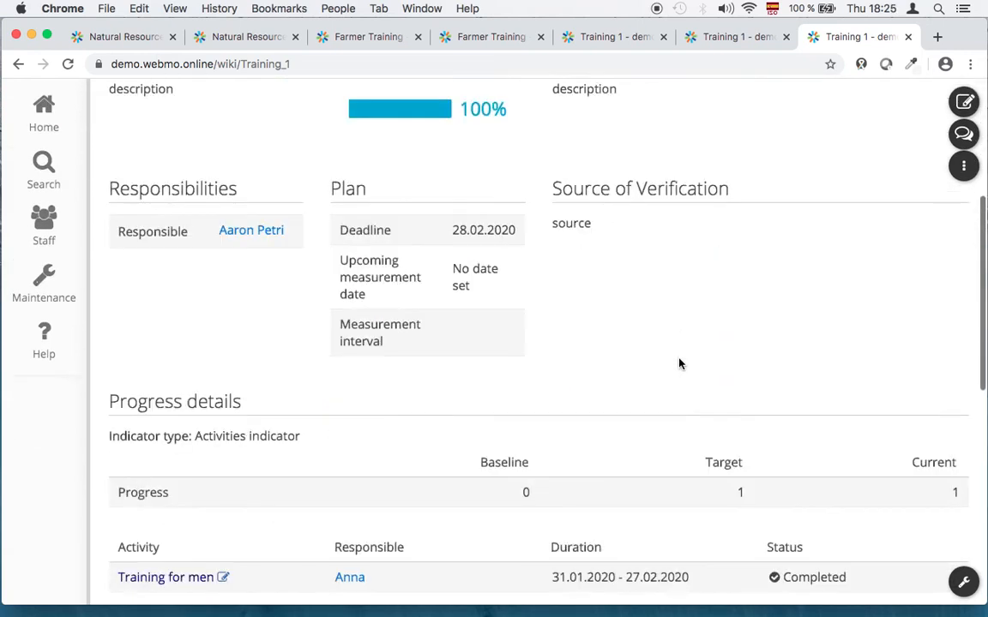
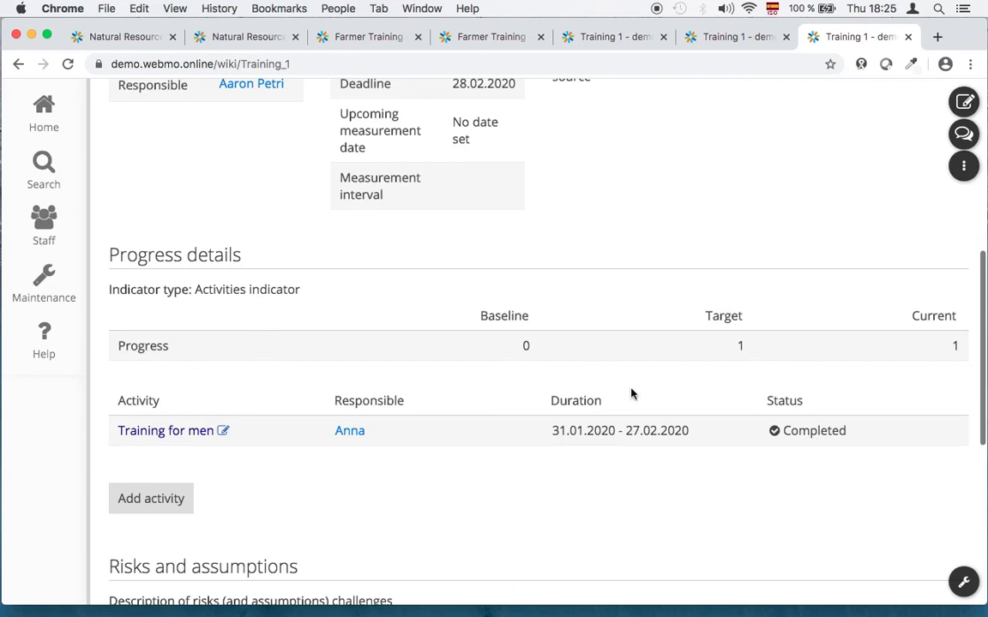
{"action": "scroll", "coordinate": [630, 393], "scroll_direction": "up", "scroll_amount": 5}
{"action": "scroll", "coordinate": [631, 393], "scroll_direction": "up", "scroll_amount": 5}
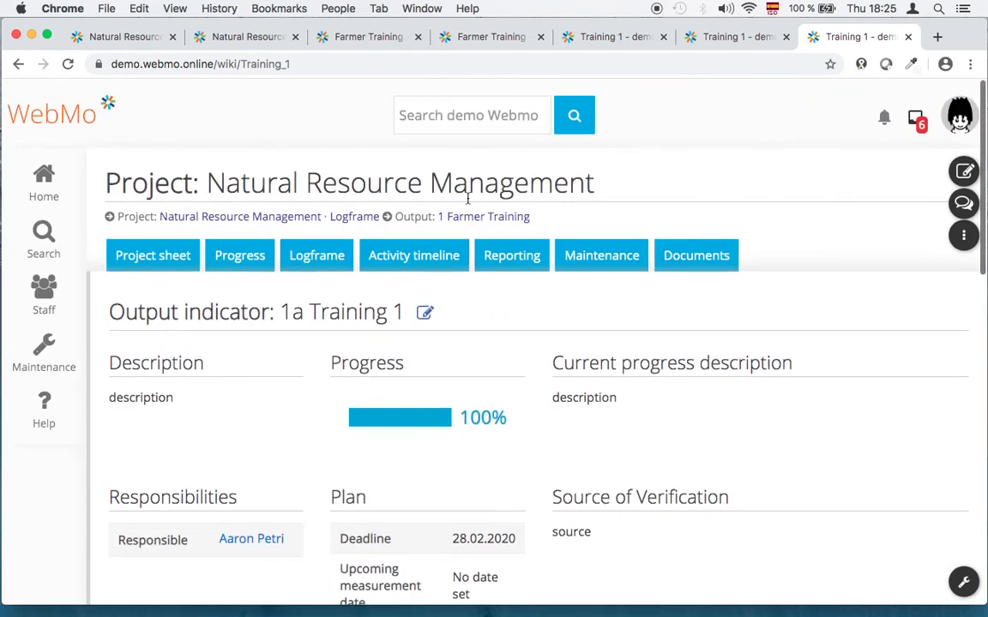
- Open the project's logframe and check the Farmer Training output's progress, indicators and activities
{"action": "left_click", "coordinate": [315, 257]}
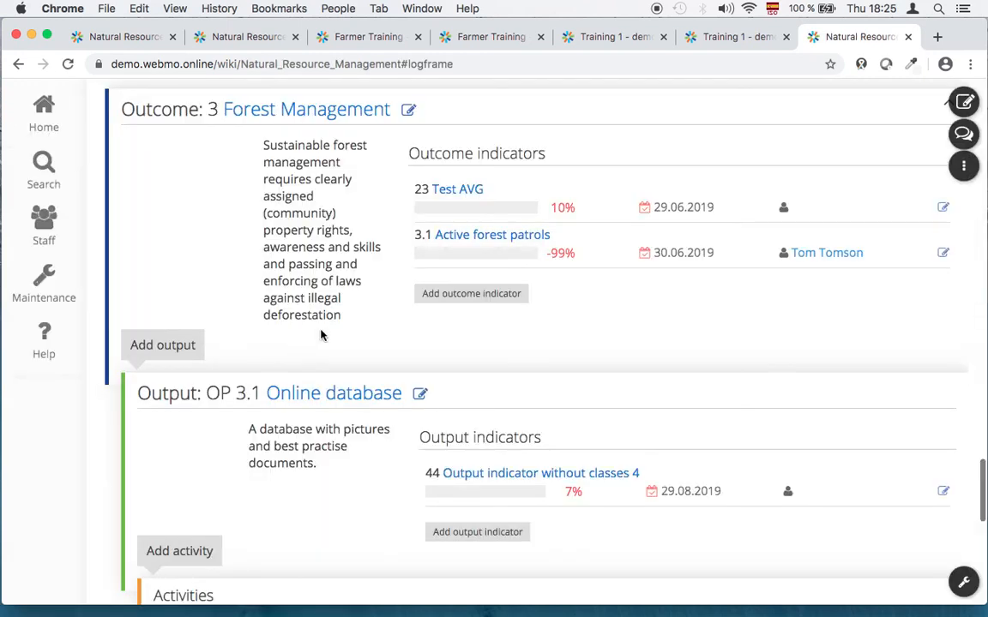
{"action": "scroll", "coordinate": [366, 297], "scroll_direction": "up", "scroll_amount": 20}
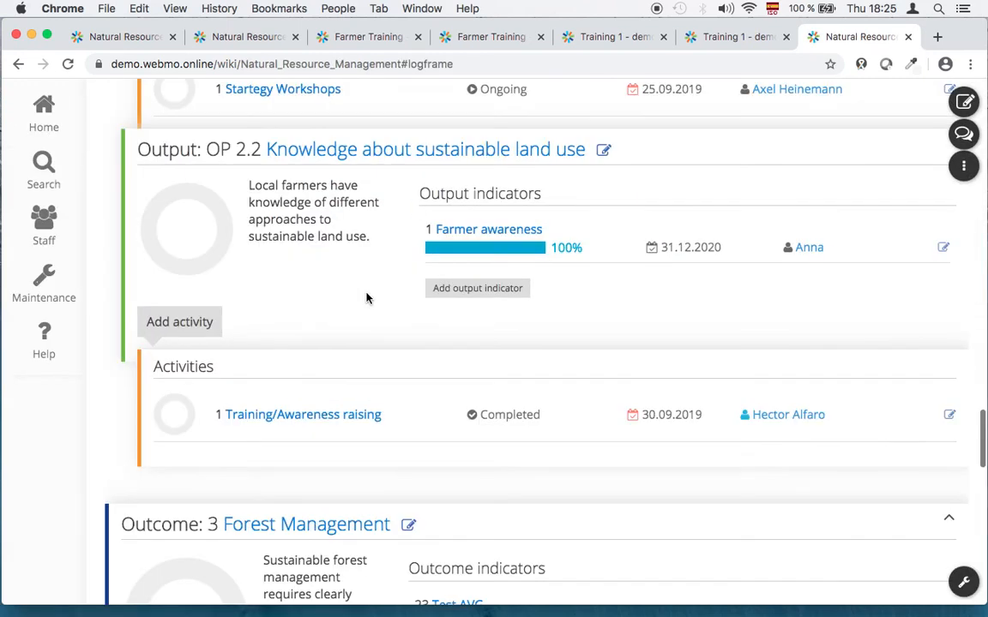
{"action": "scroll", "coordinate": [368, 295], "scroll_direction": "up", "scroll_amount": 10}
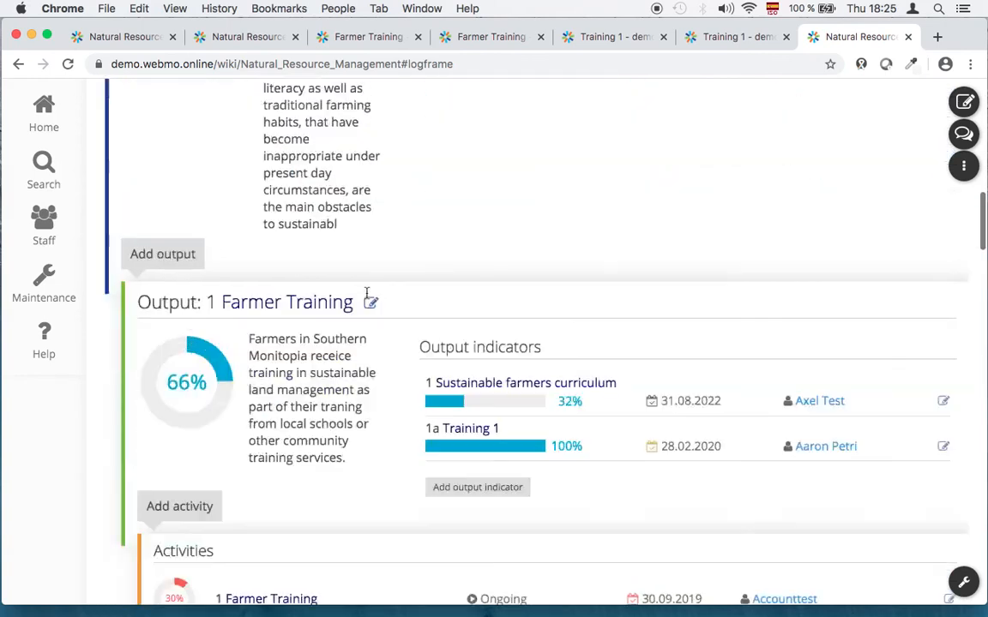
{"action": "scroll", "coordinate": [368, 295], "scroll_direction": "down", "scroll_amount": 5}
{"action": "scroll", "coordinate": [389, 297], "scroll_direction": "down", "scroll_amount": 5}
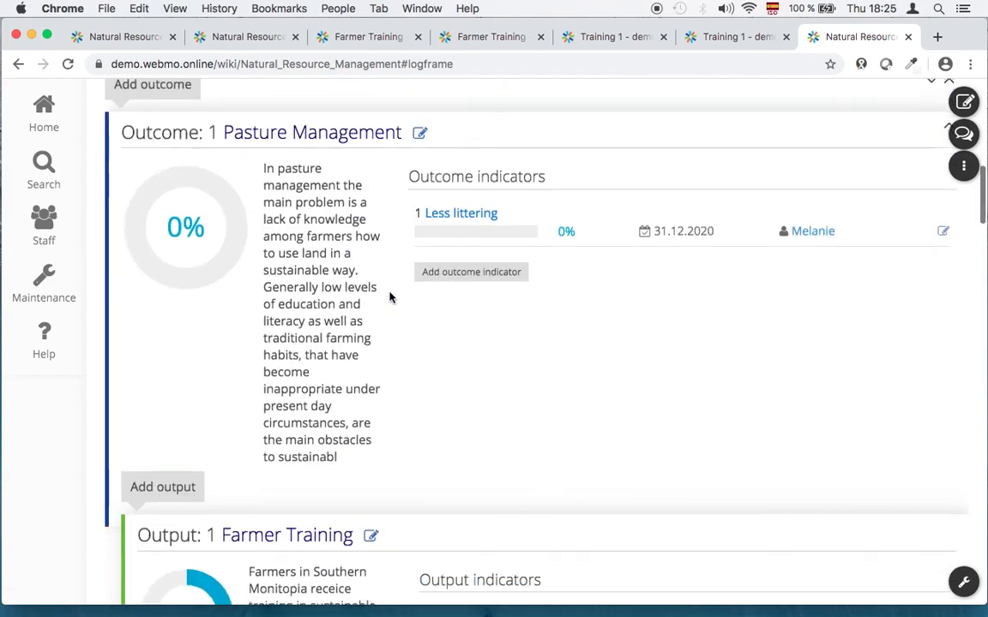
{"action": "scroll", "coordinate": [389, 296], "scroll_direction": "down", "scroll_amount": 1}
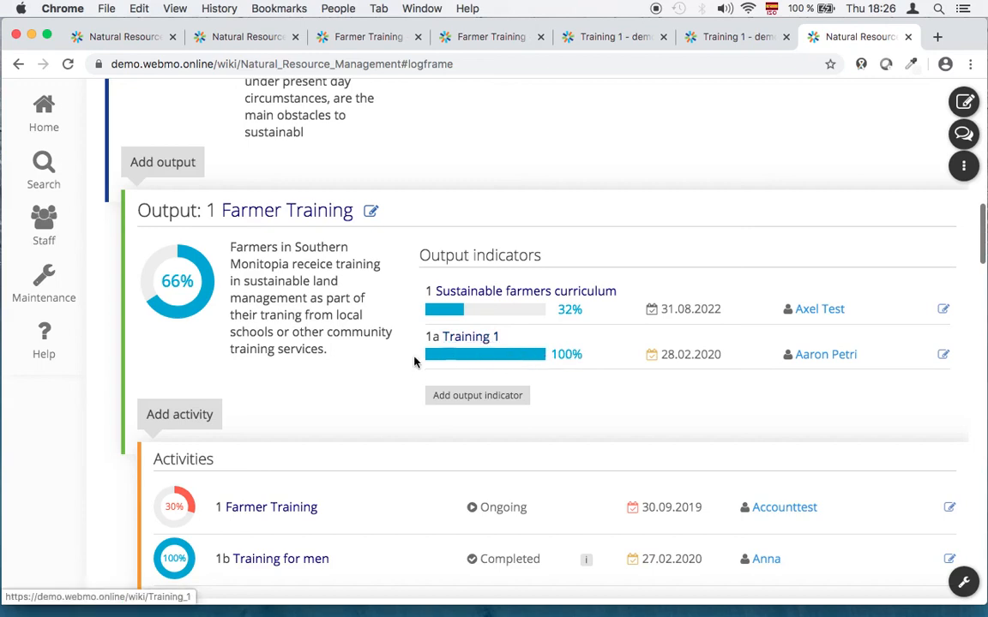
- Open the Training for men activity for editing, check its assignment to indicator 1a Training 1, and close the form without saving
{"action": "scroll", "coordinate": [414, 361], "scroll_direction": "down", "scroll_amount": 3}
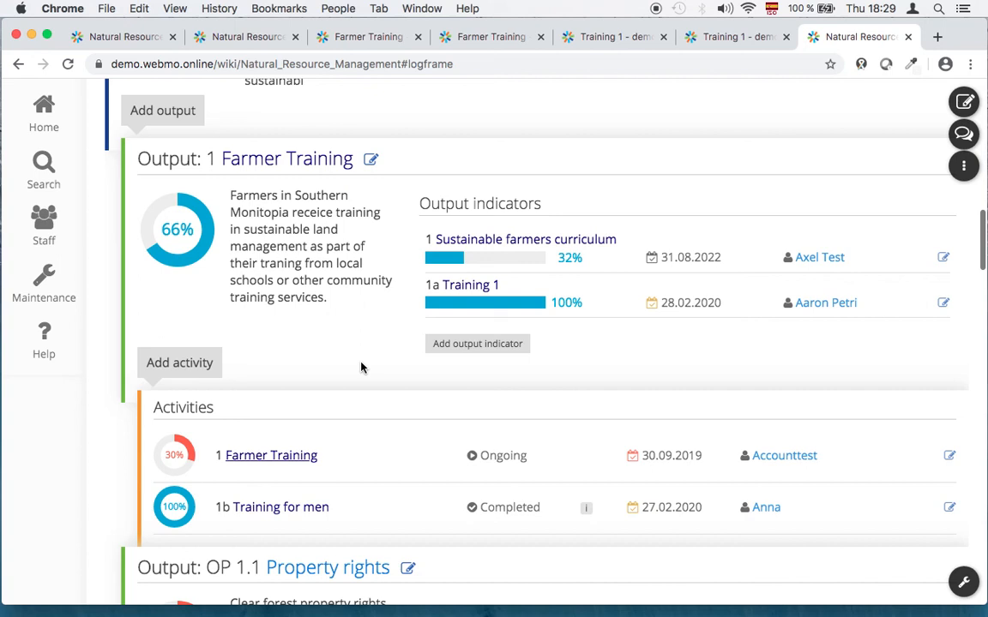
{"action": "left_click", "coordinate": [286, 512], "text": "super"}
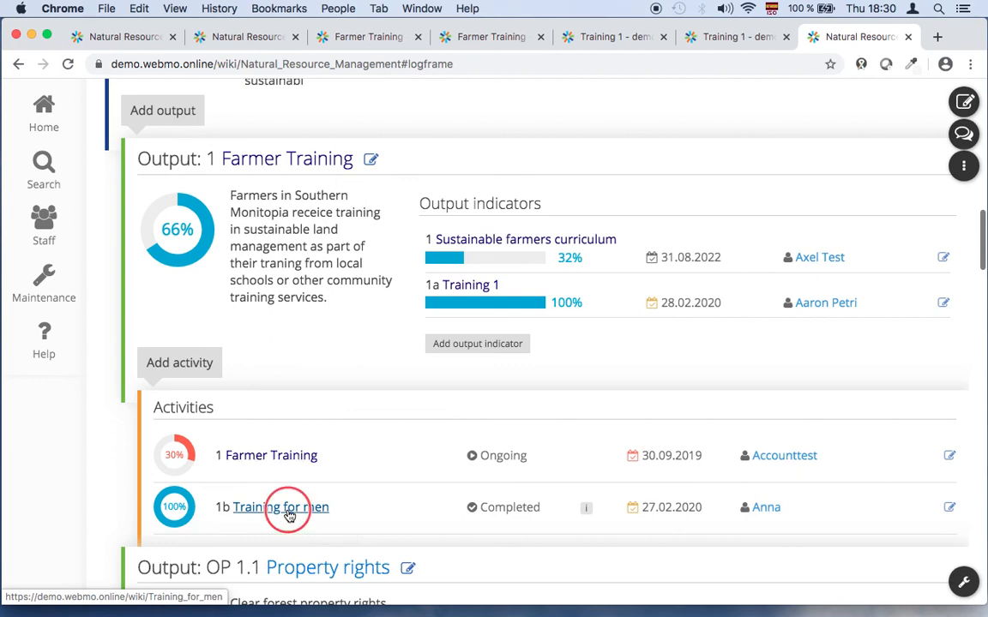
{"action": "left_click", "coordinate": [854, 44]}
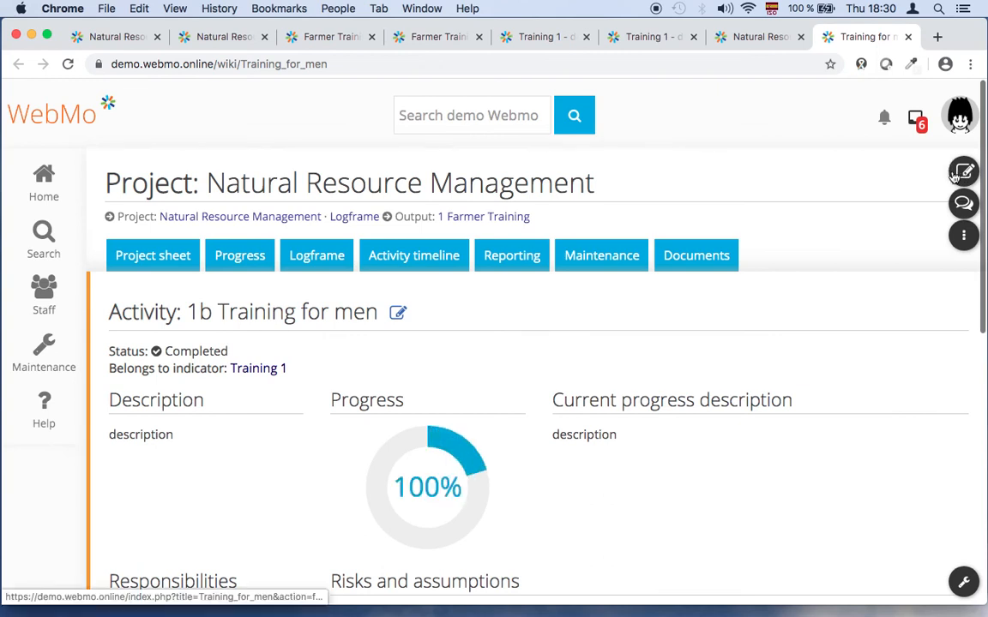
{"action": "left_click", "coordinate": [962, 175]}
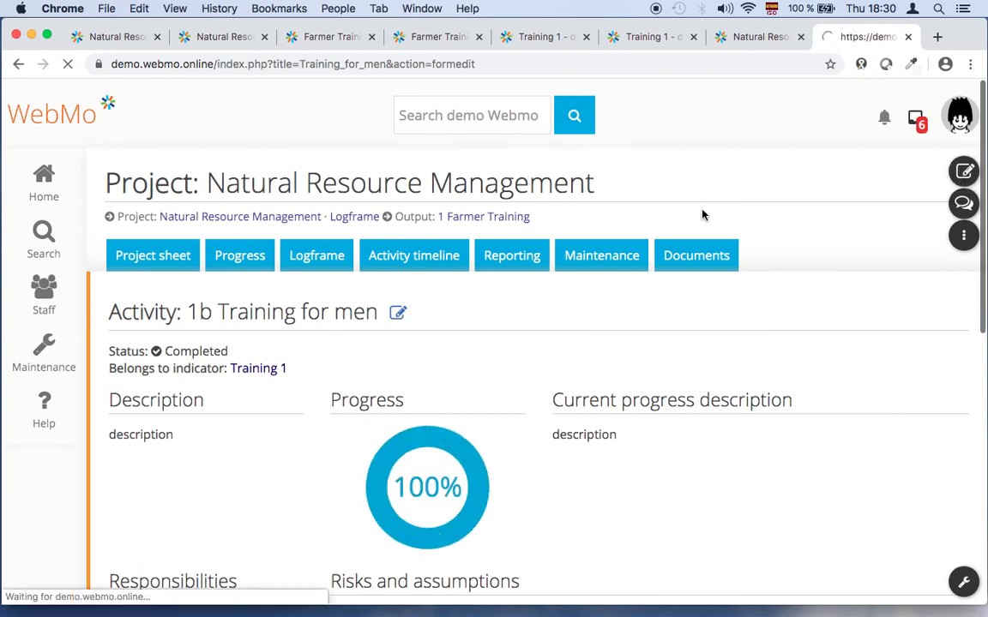
{"action": "scroll", "coordinate": [556, 273], "scroll_direction": "down", "scroll_amount": 5}
{"action": "scroll", "coordinate": [556, 274], "scroll_direction": "down", "scroll_amount": 5}
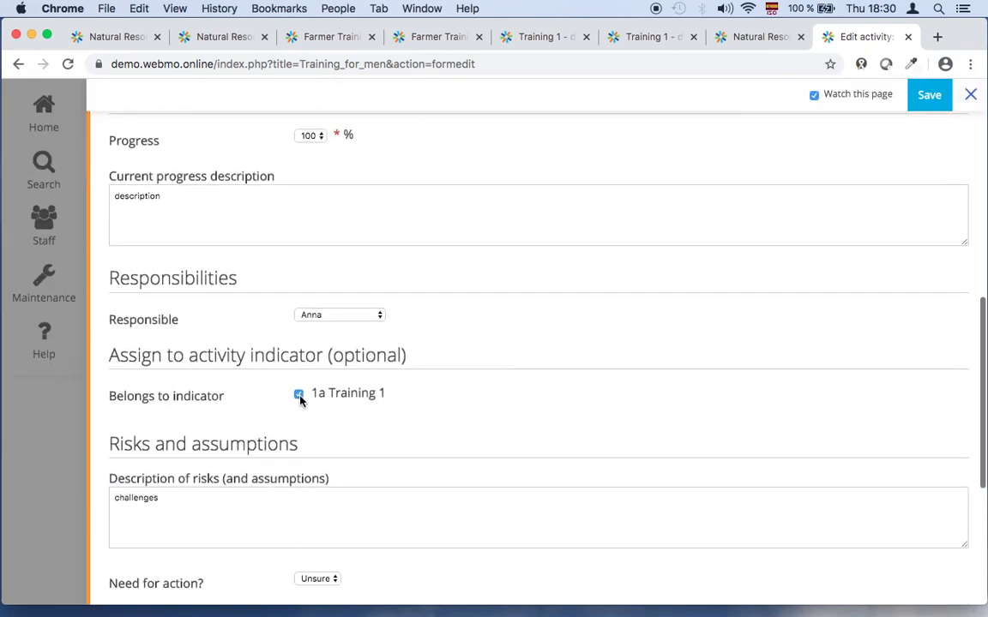
{"action": "left_click", "coordinate": [299, 396]}
{"action": "left_click", "coordinate": [299, 396]}
{"action": "left_click", "coordinate": [907, 37]}
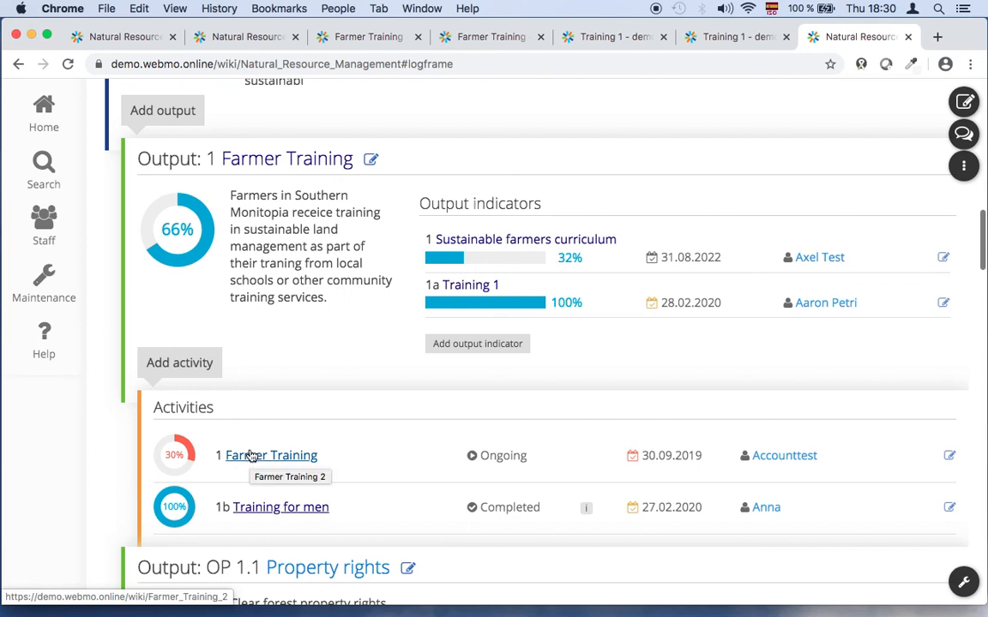
- Start a new activity under the Farmer Training output, try assigning it to indicator 1a Training 1, and discard the form
{"action": "left_click", "coordinate": [199, 369]}
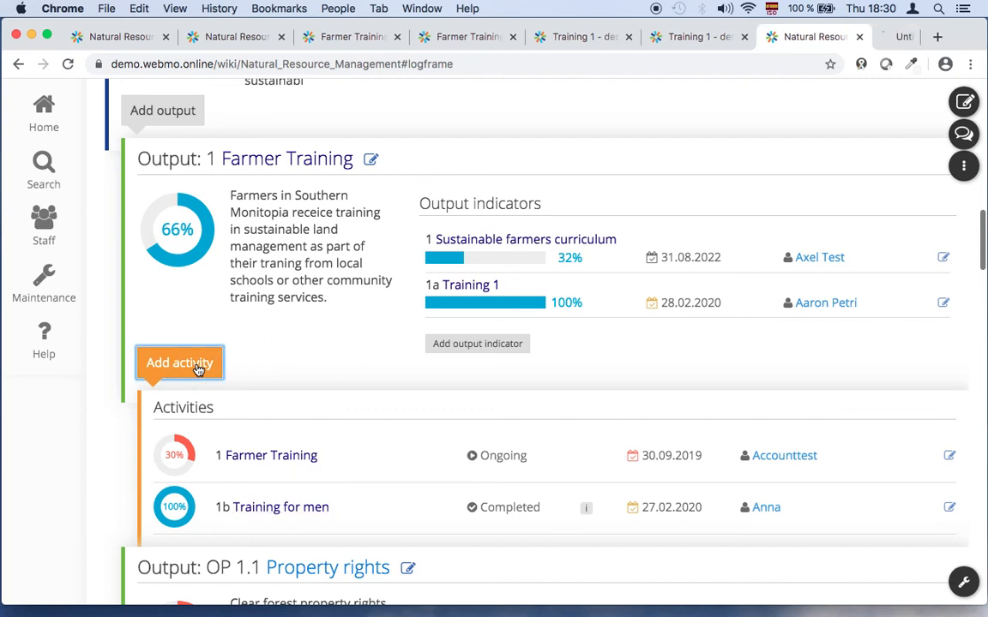
{"action": "left_click", "coordinate": [862, 37]}
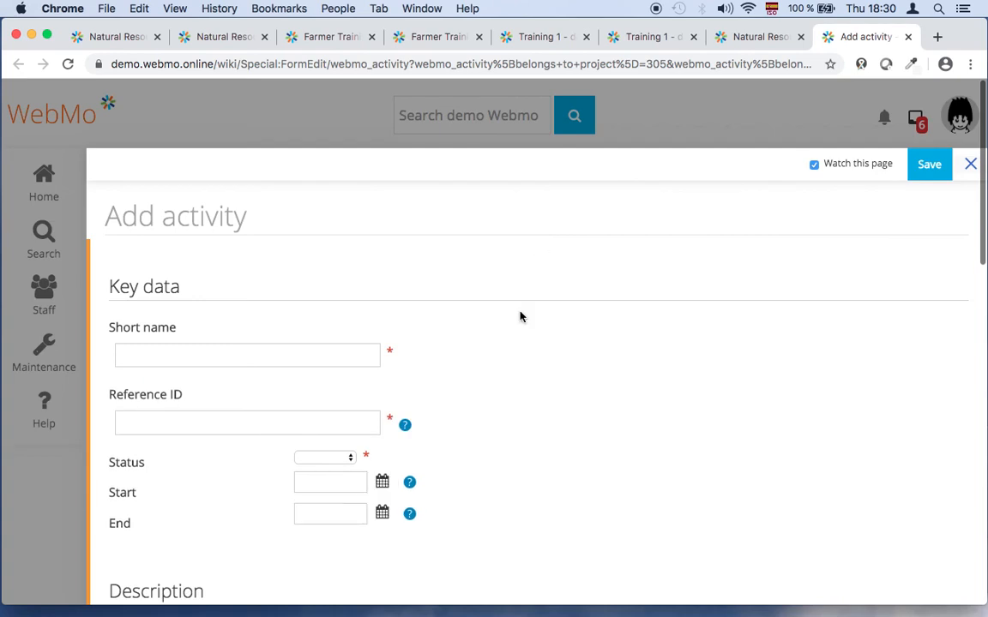
{"action": "scroll", "coordinate": [519, 317], "scroll_direction": "down", "scroll_amount": 10}
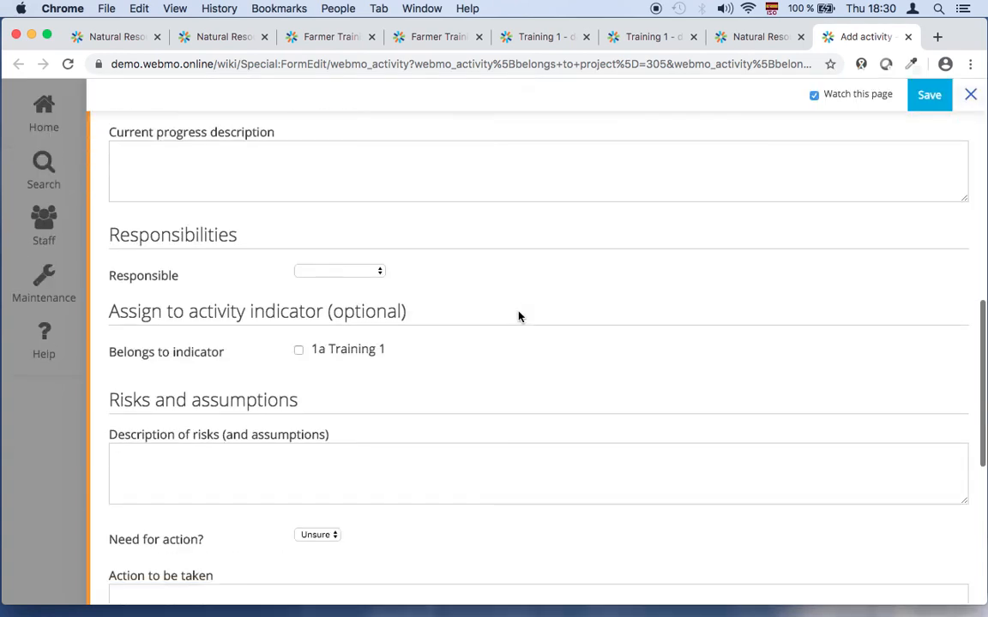
{"action": "left_click", "coordinate": [299, 352]}
{"action": "left_click", "coordinate": [908, 37]}
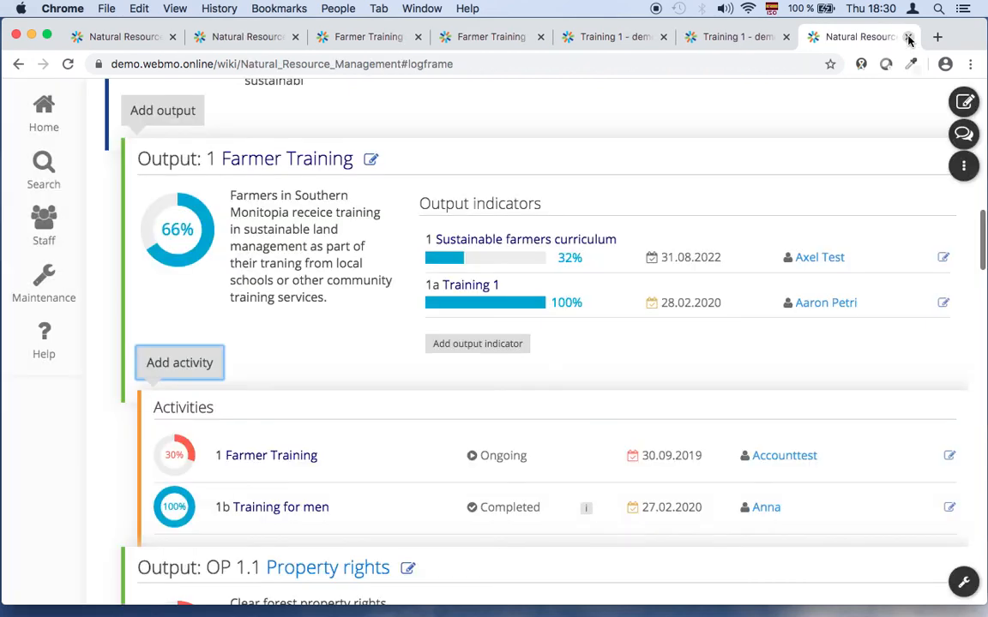
- Go back up the logframe to the project's objective indicators and the Pasture Management outcome
{"action": "left_click", "coordinate": [391, 377]}
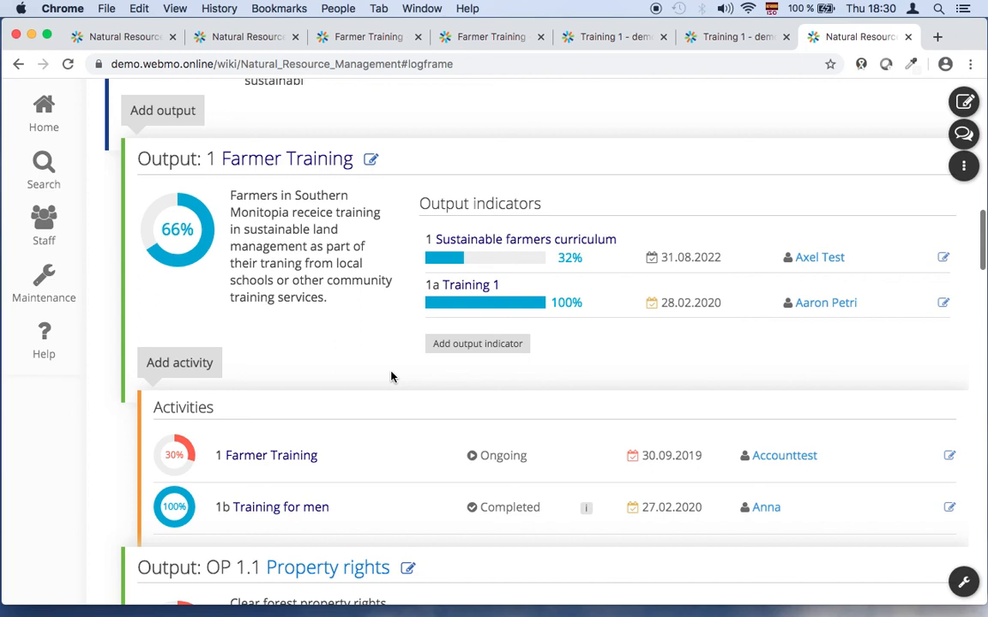
{"action": "scroll", "coordinate": [391, 377], "scroll_direction": "up", "scroll_amount": 15}
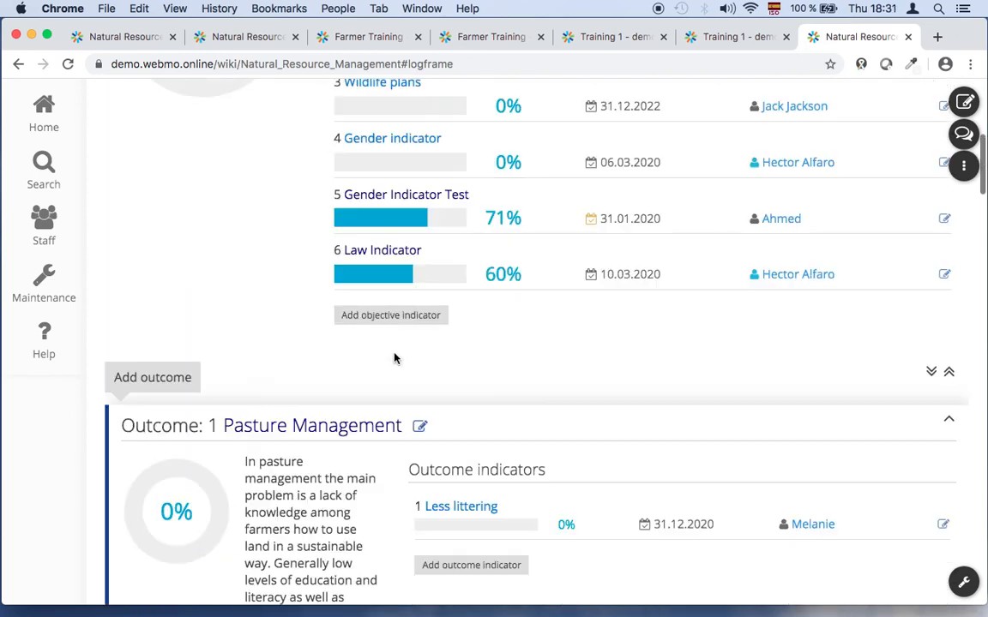